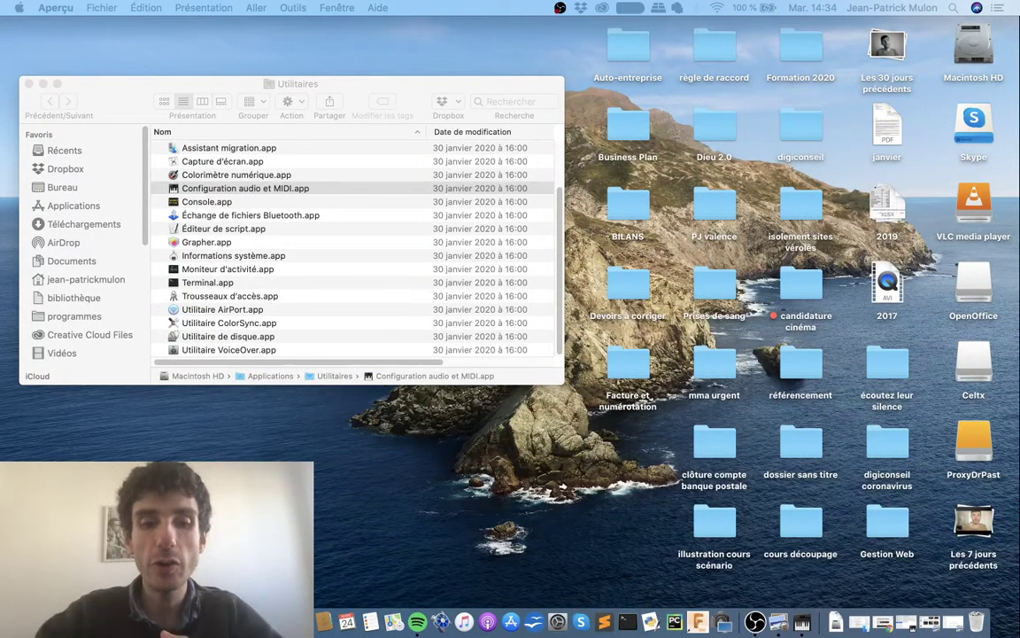
Step: Launch DaVinci Resolve through a Spotlight search for 'davinci'
click(950, 8)
text(davinci)
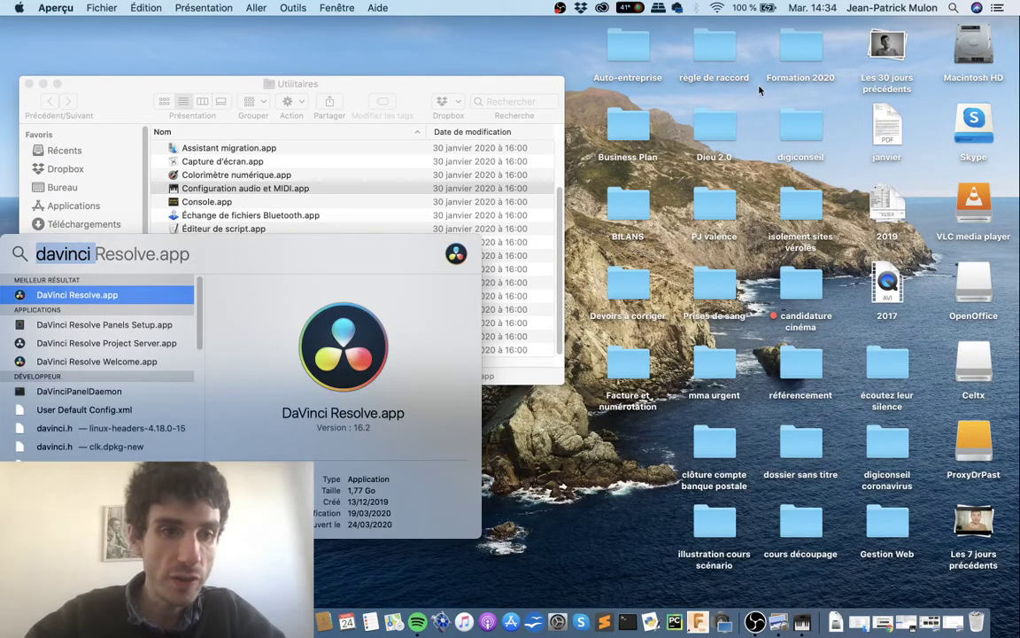
click(134, 297)
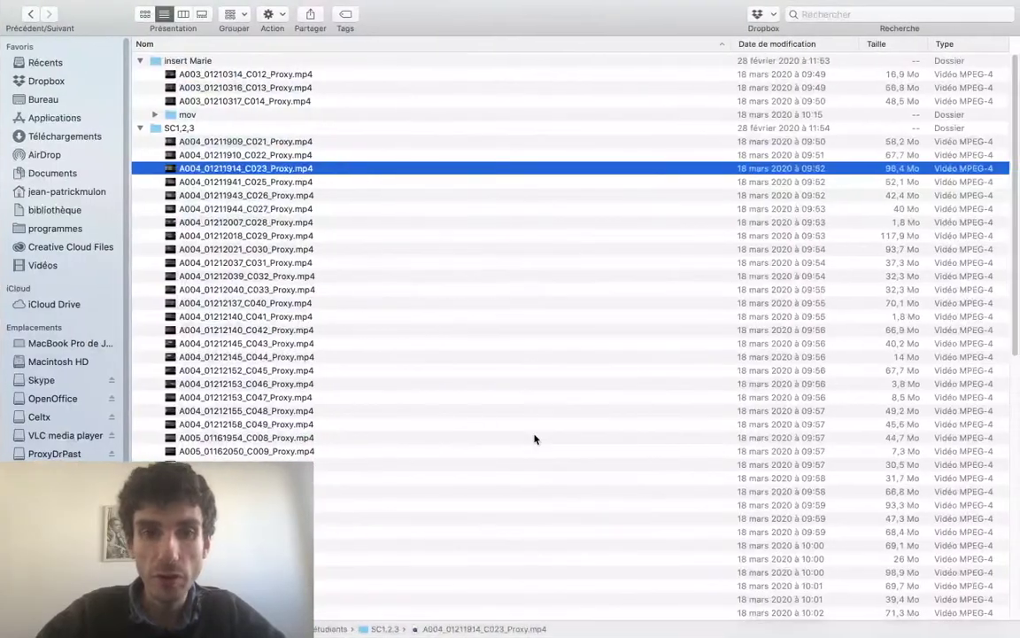
scroll(467, 307, down, 5)
scroll(467, 308, down, 5)
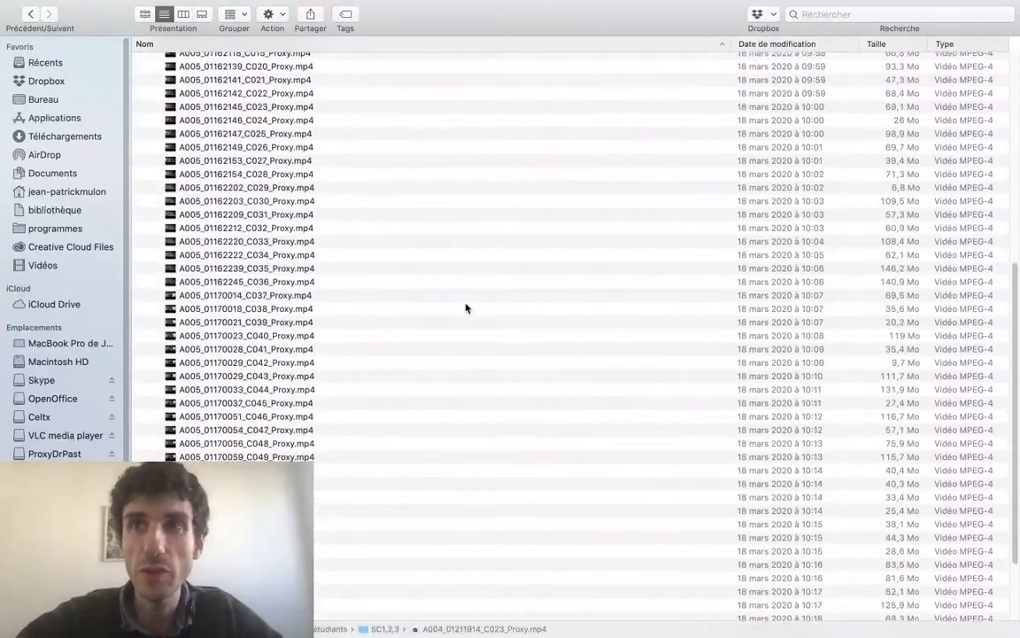
scroll(467, 307, down, 3)
scroll(466, 308, up, 4)
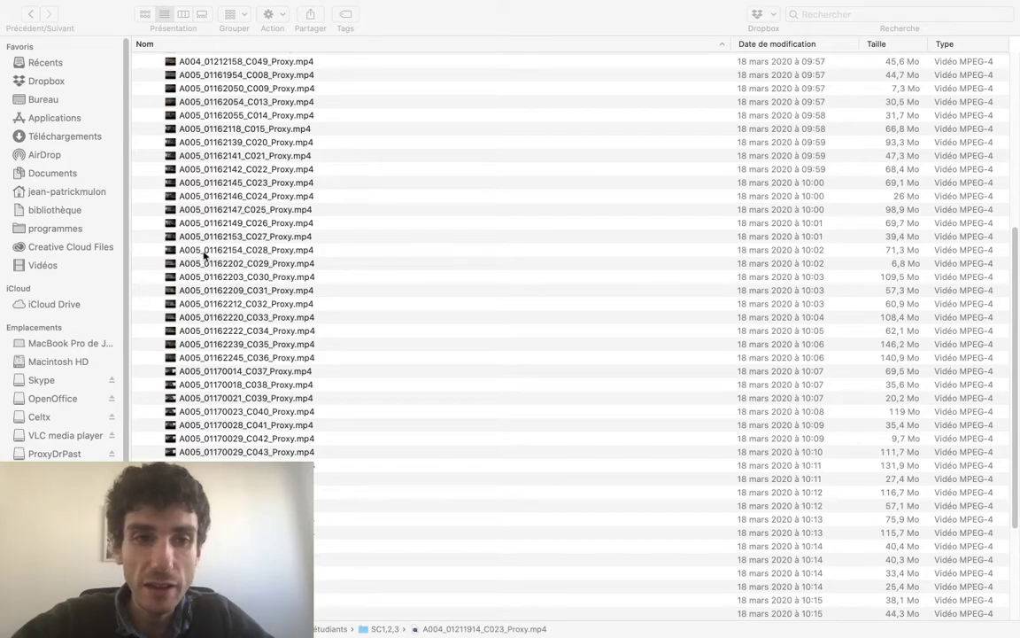
scroll(321, 271, down, 5)
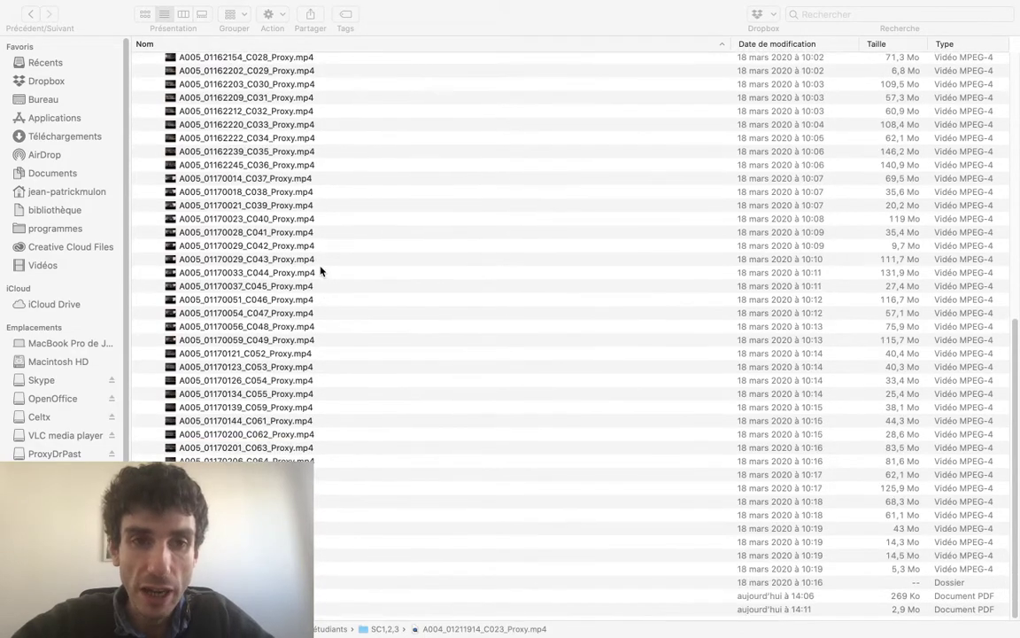
scroll(321, 271, up, 5)
scroll(320, 271, up, 1)
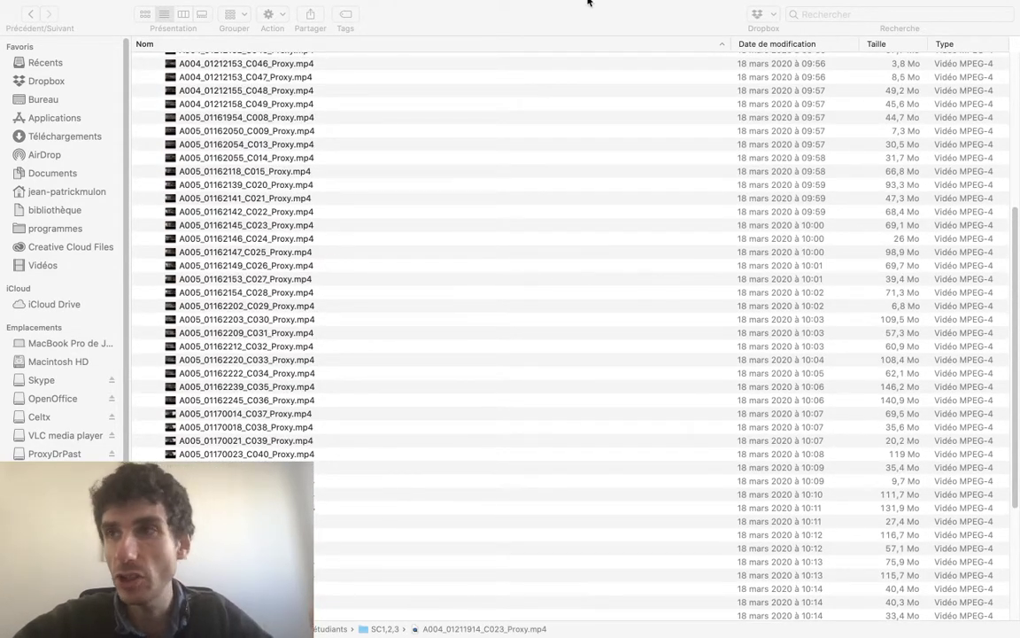
scroll(329, 147, down, 3)
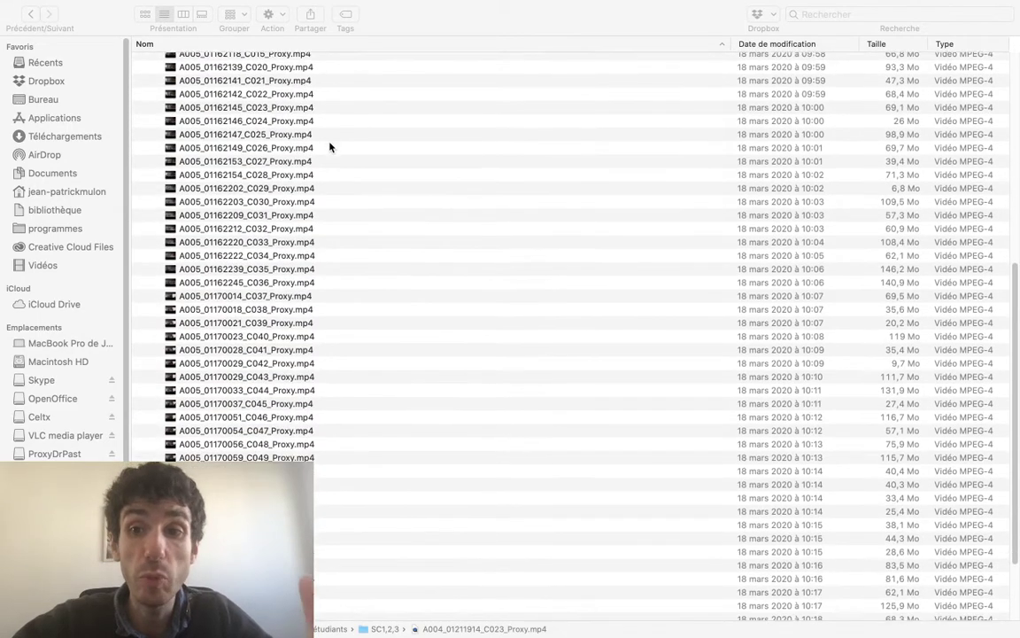
scroll(329, 146, down, 3)
scroll(329, 146, down, 1)
scroll(330, 146, down, 2)
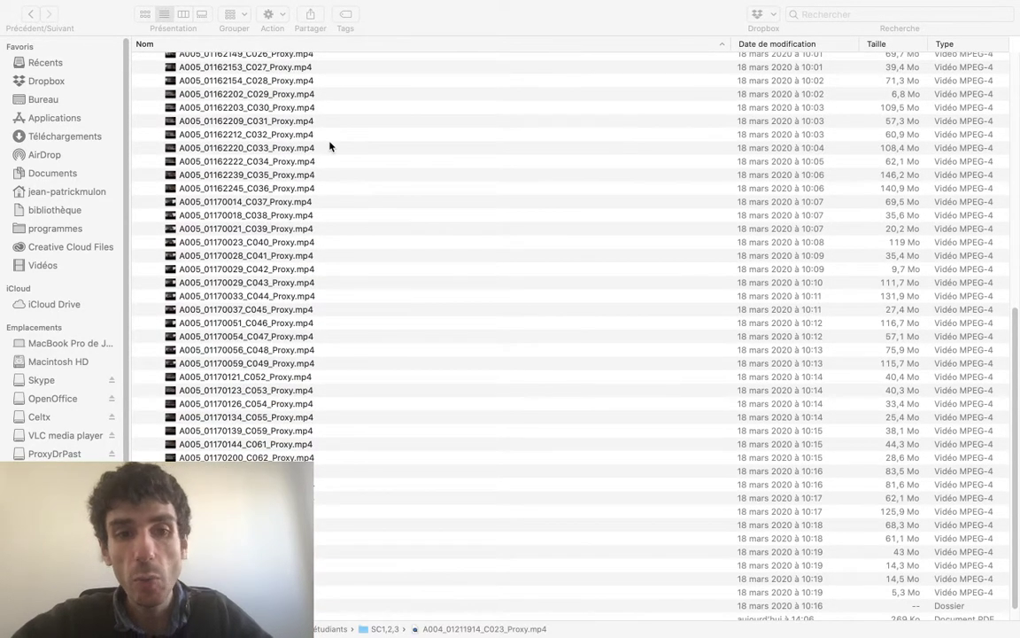
scroll(329, 146, up, 3)
scroll(330, 146, up, 5)
scroll(330, 146, up, 4)
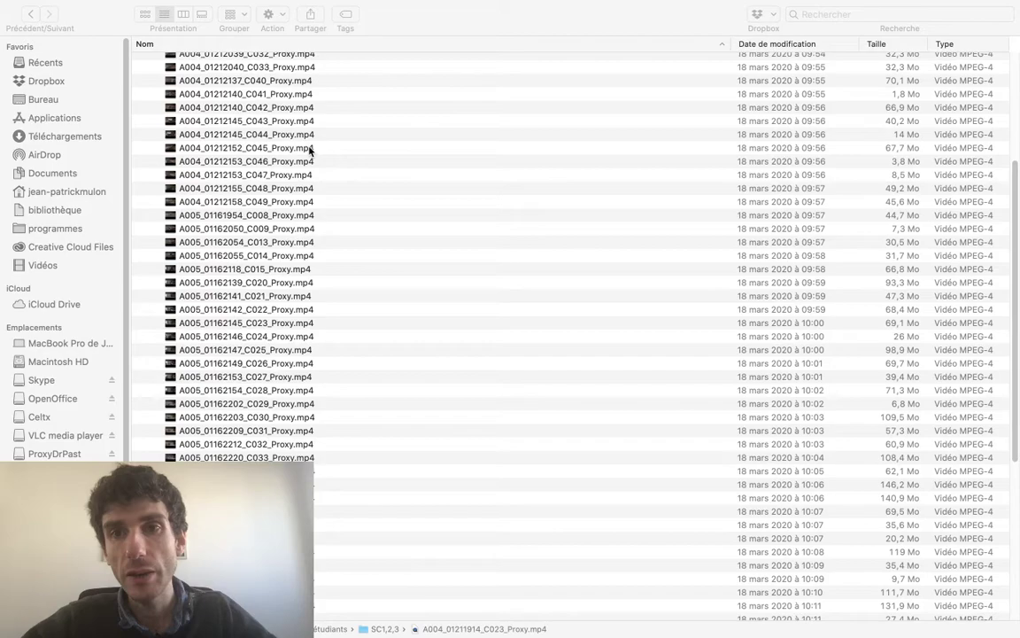
scroll(309, 150, up, 10)
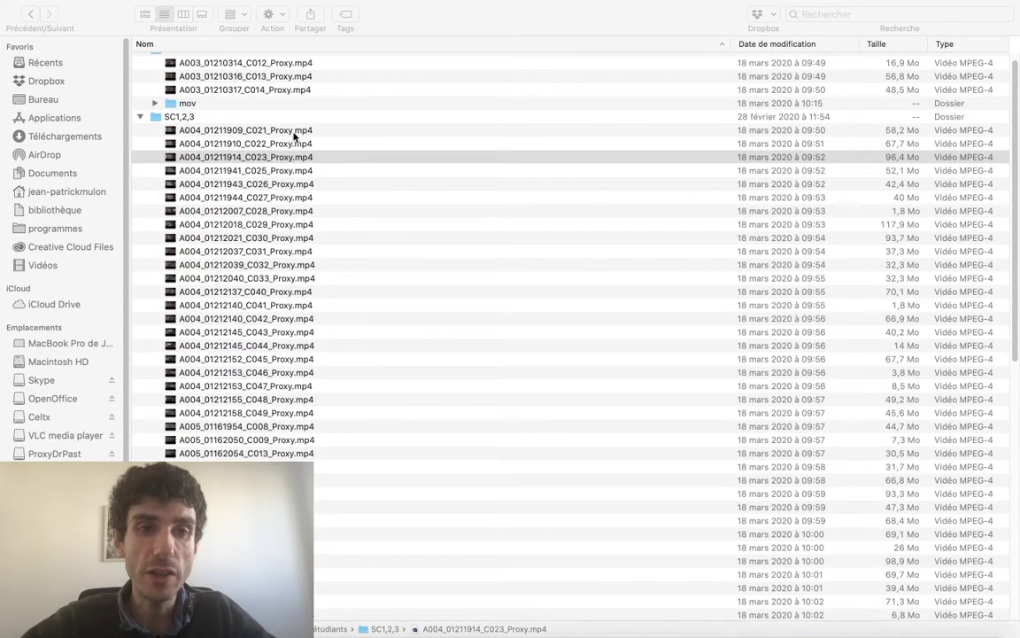
Step: Select all 74 proxy clips in the SC1,2,3 list and check the count in the context menu
click(300, 170)
click(301, 131)
scroll(305, 190, down, 15)
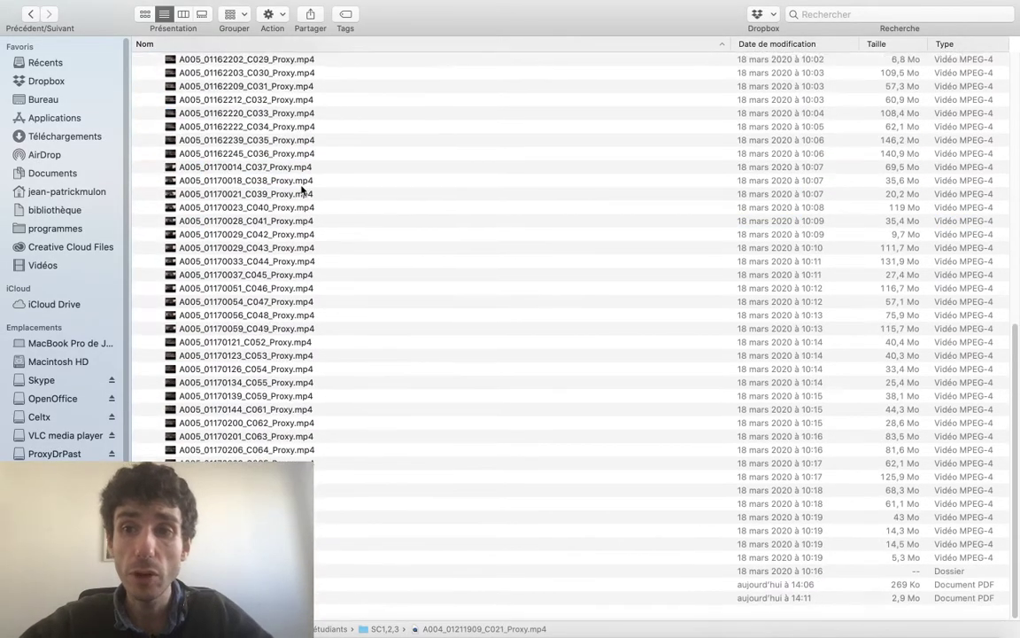
key(super+a)
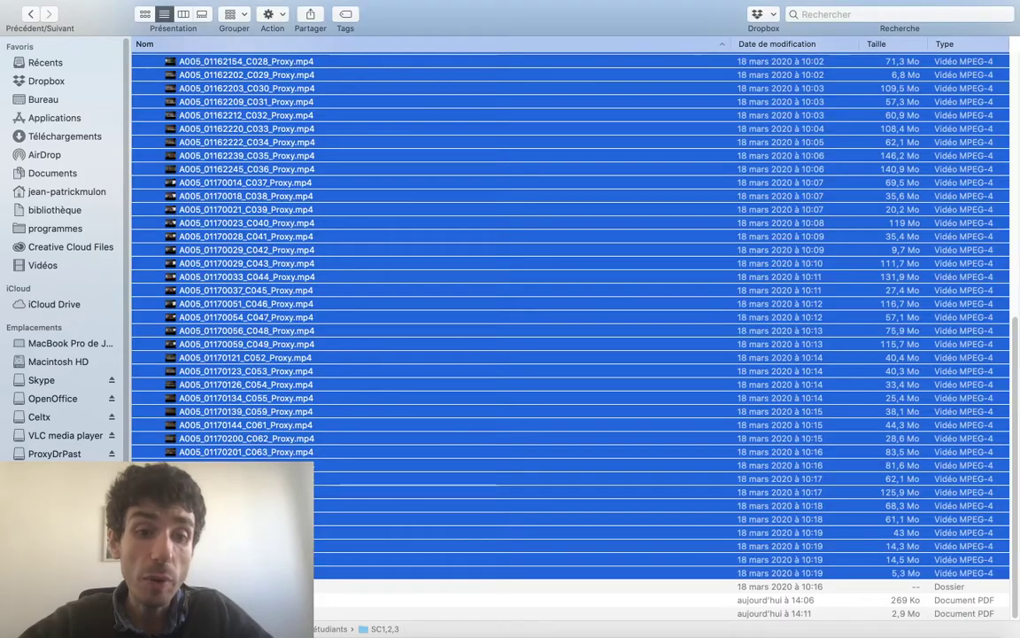
scroll(331, 452, up, 10)
scroll(331, 452, down, 3)
scroll(332, 452, down, 8)
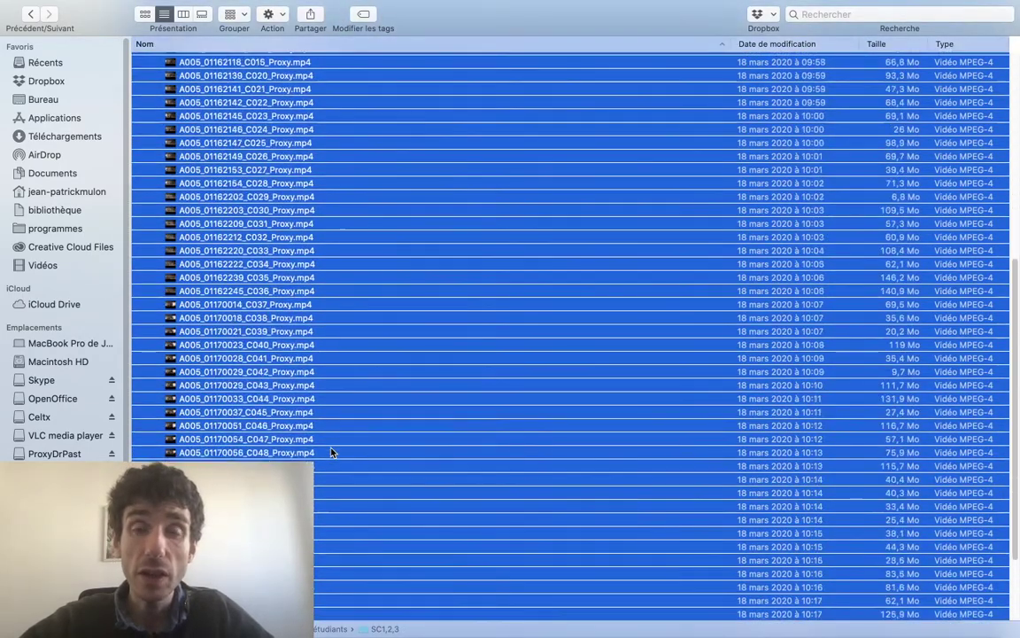
right_click(332, 452)
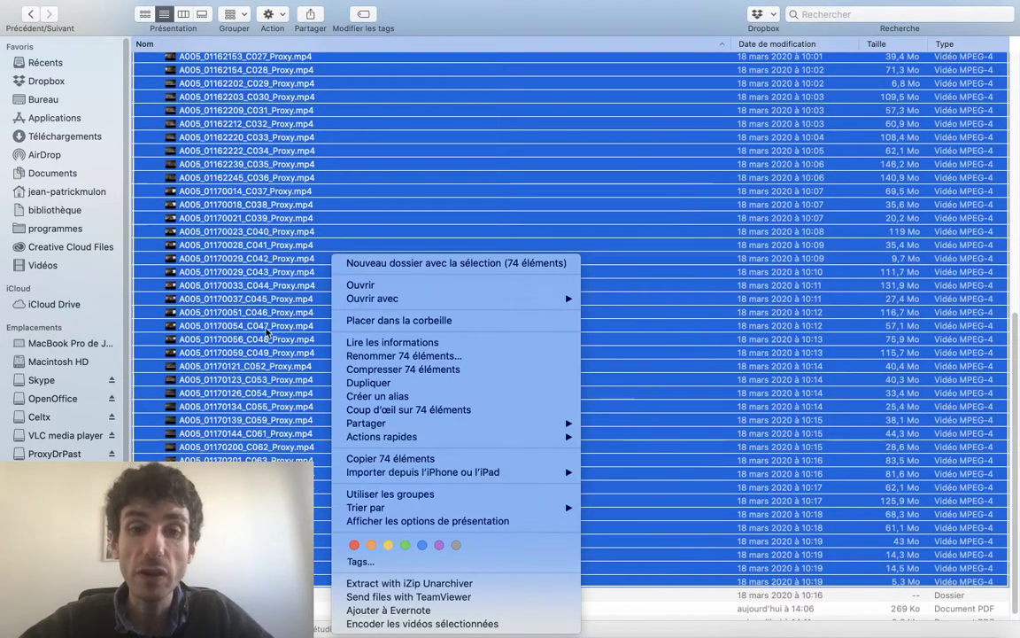
click(211, 301)
scroll(211, 301, up, 15)
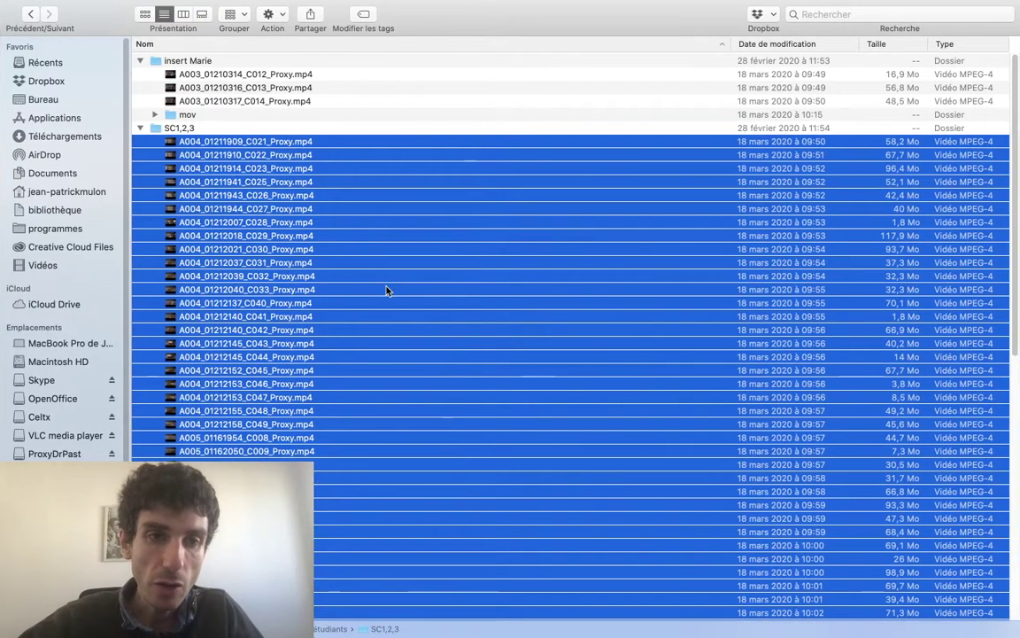
Step: Clear the windows aside with F11 to reveal the desktop
scroll(388, 283, down, 10)
scroll(387, 290, down, 5)
scroll(387, 290, up, 15)
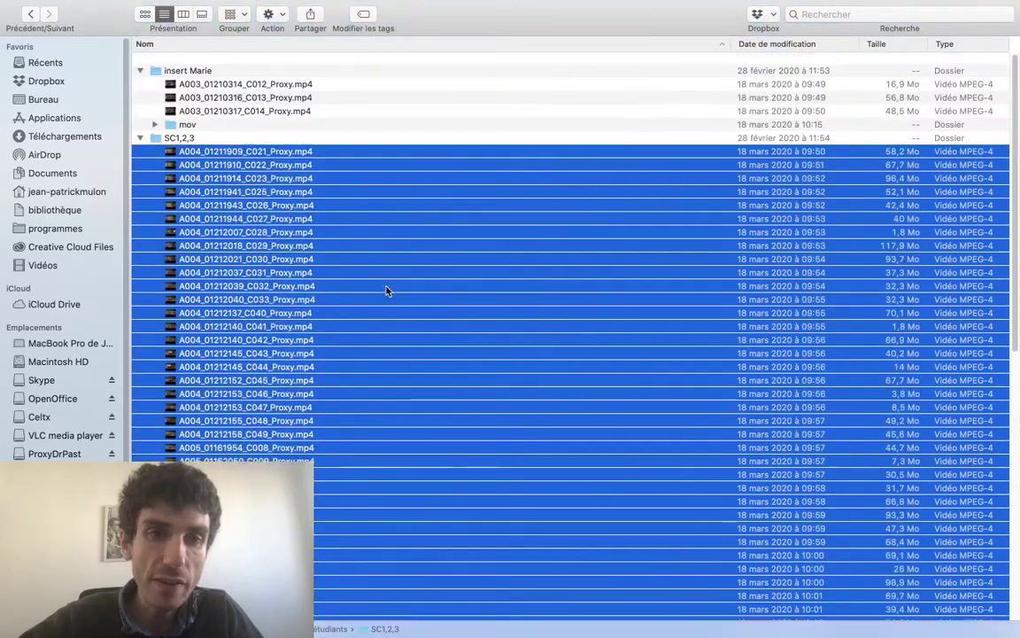
key(F11)
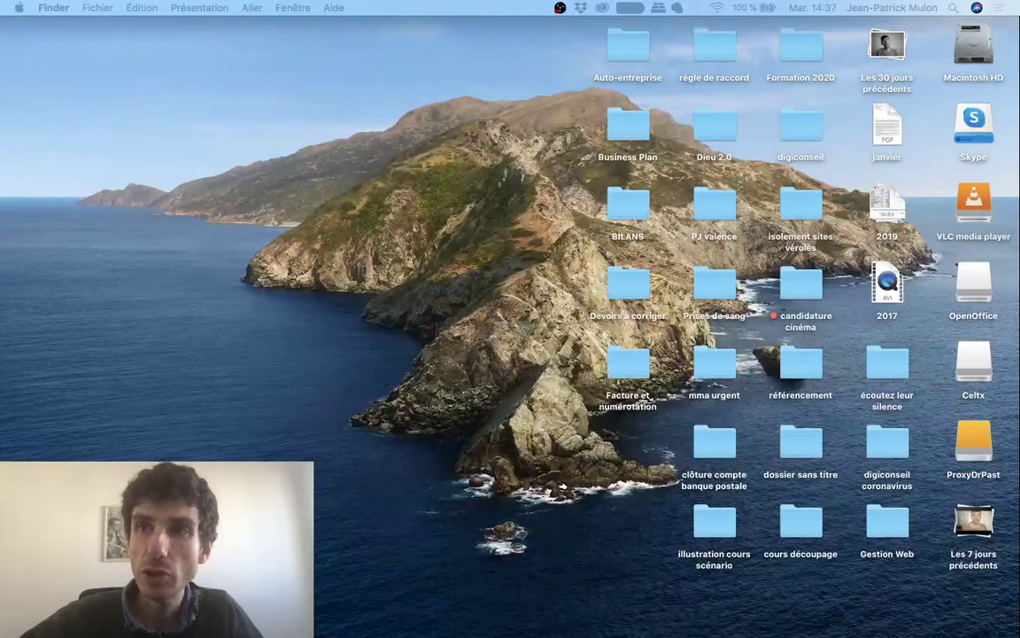
Step: Drag the Project Manager window to the centre of the screen
drag(139, 35, 416, 99)
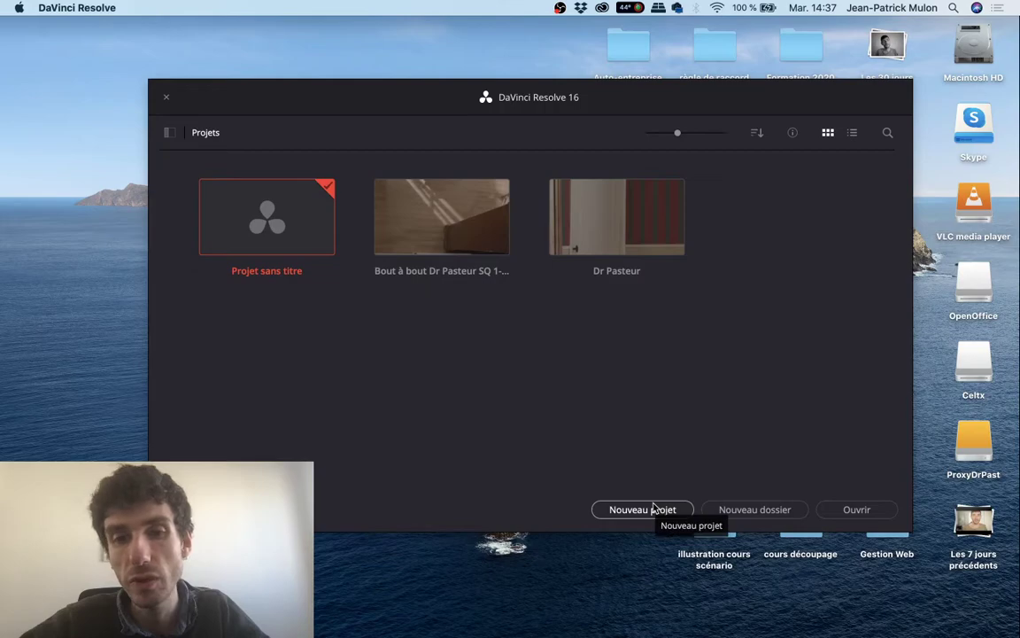
Step: Create a new project named 'Bout-à-bout Pasteur SQ123'
click(654, 507)
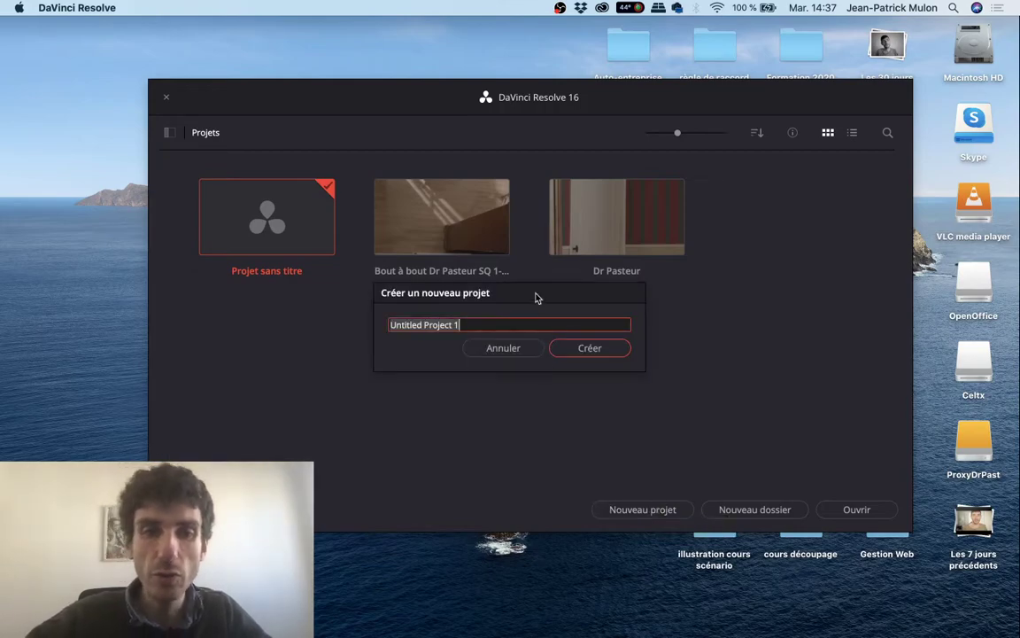
text(Bout-)
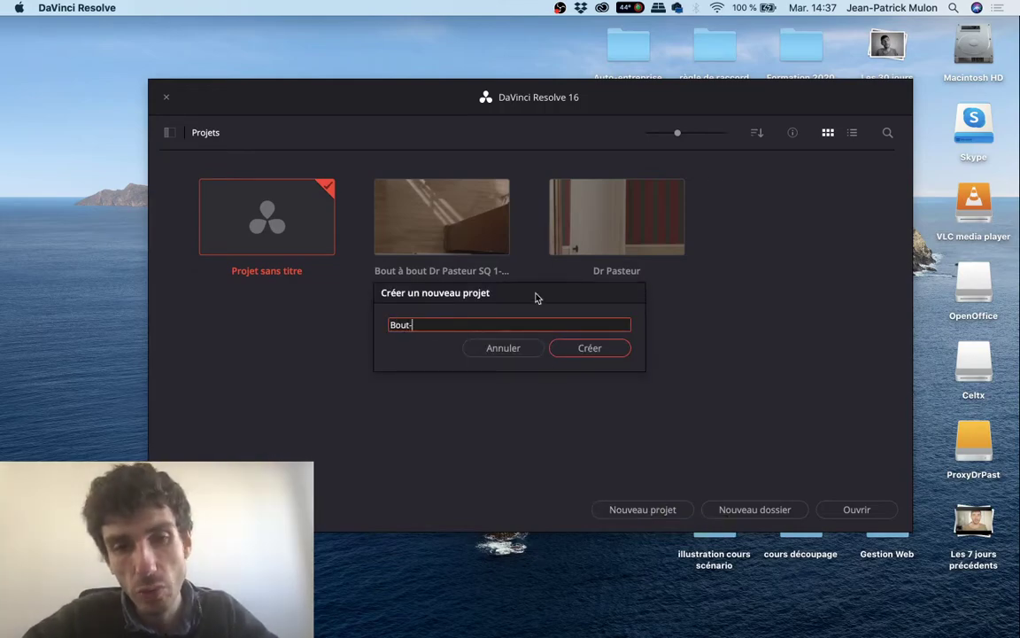
text(à-bout)
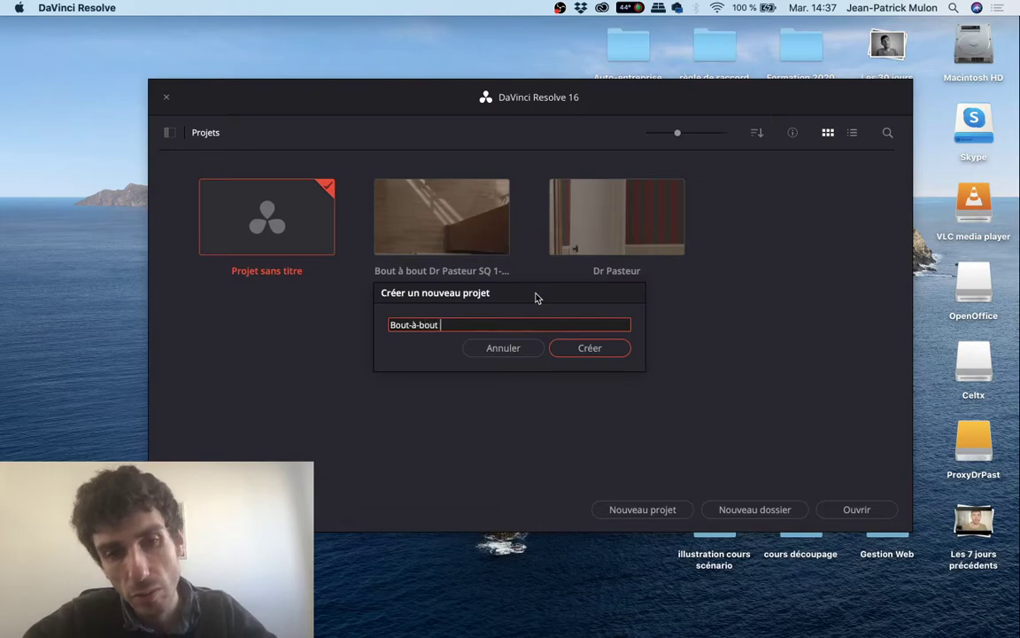
text( Pasrteu)
key(BackSpace)
key(BackSpace)
key(BackSpace)
text(t)
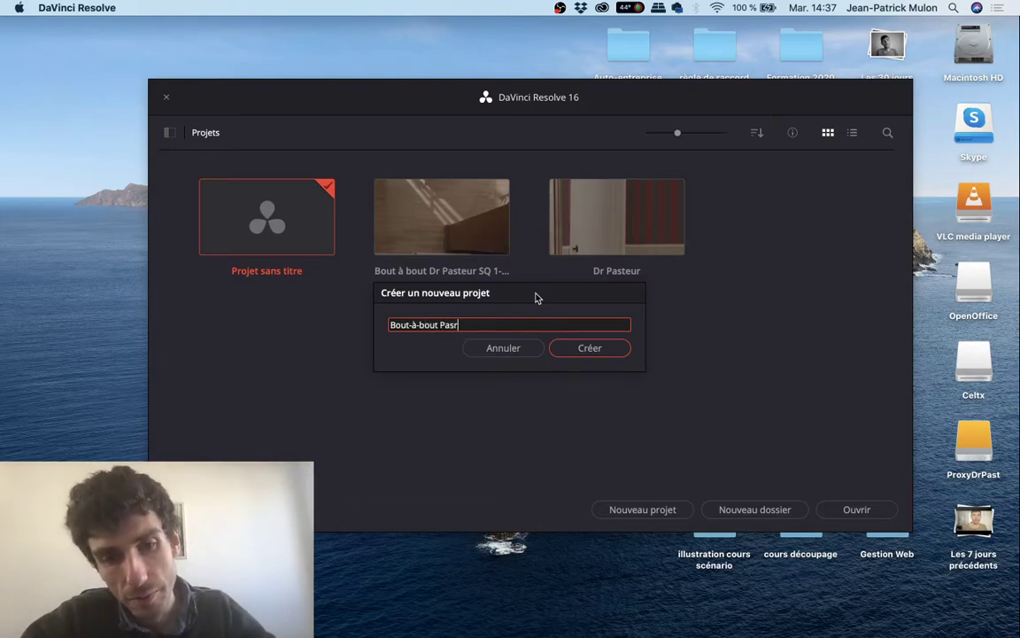
text(eur SQ)
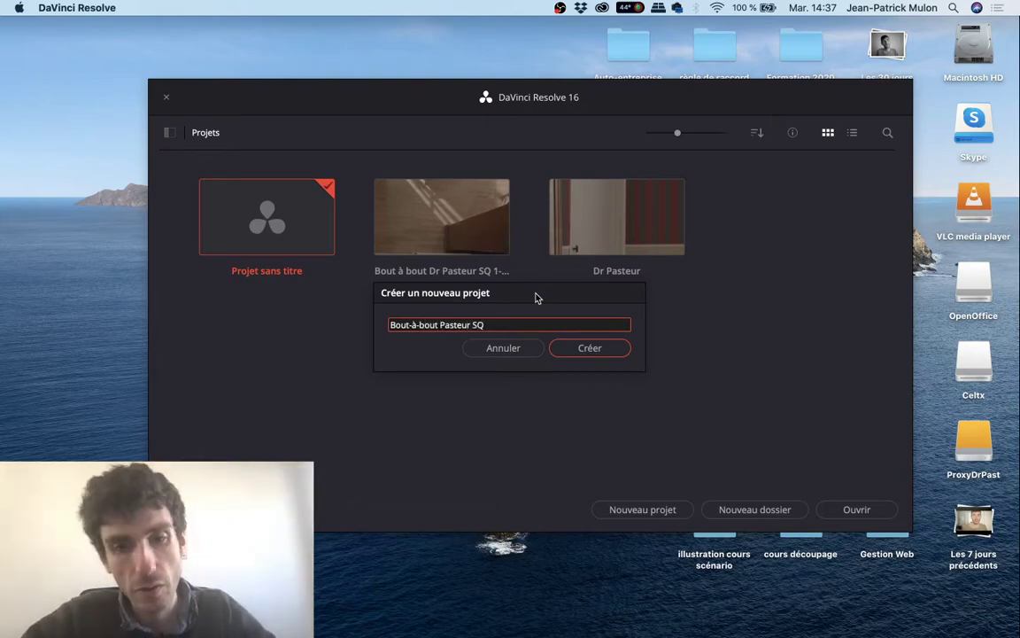
text(123)
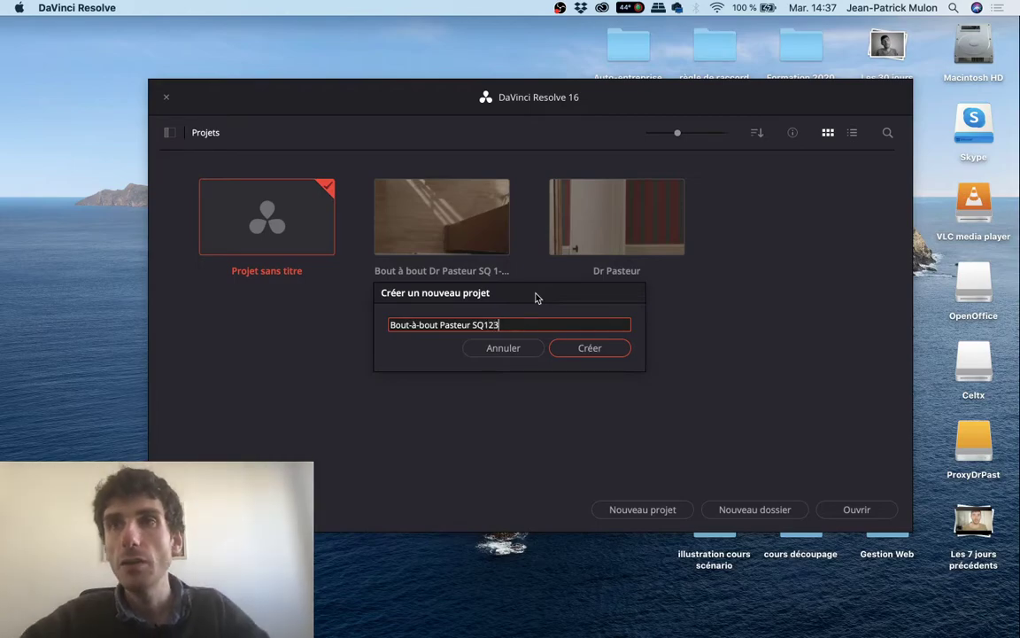
key(Return)
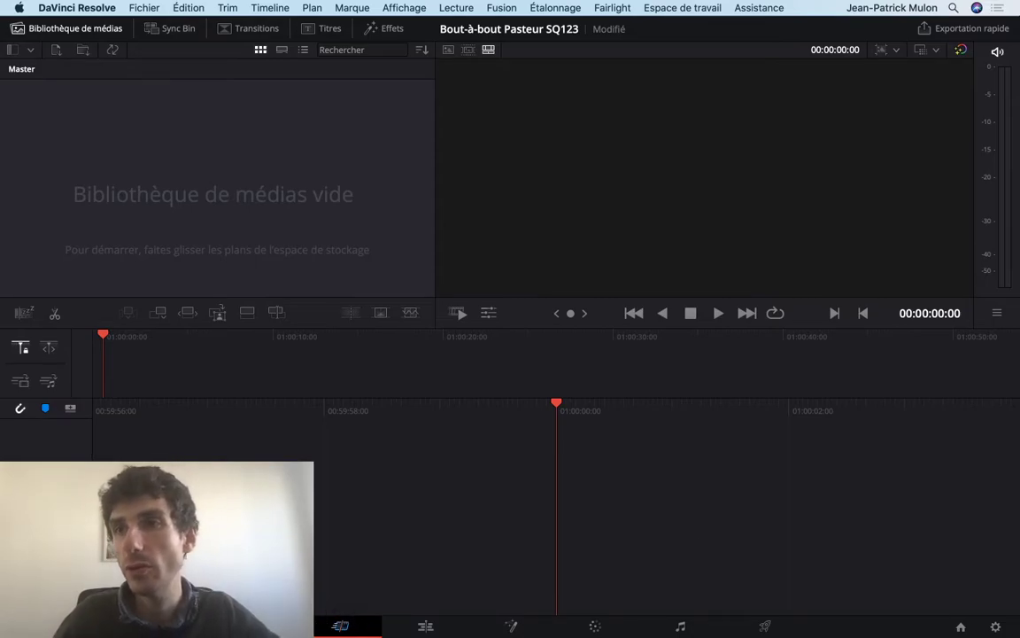
mouse_move(532, 633)
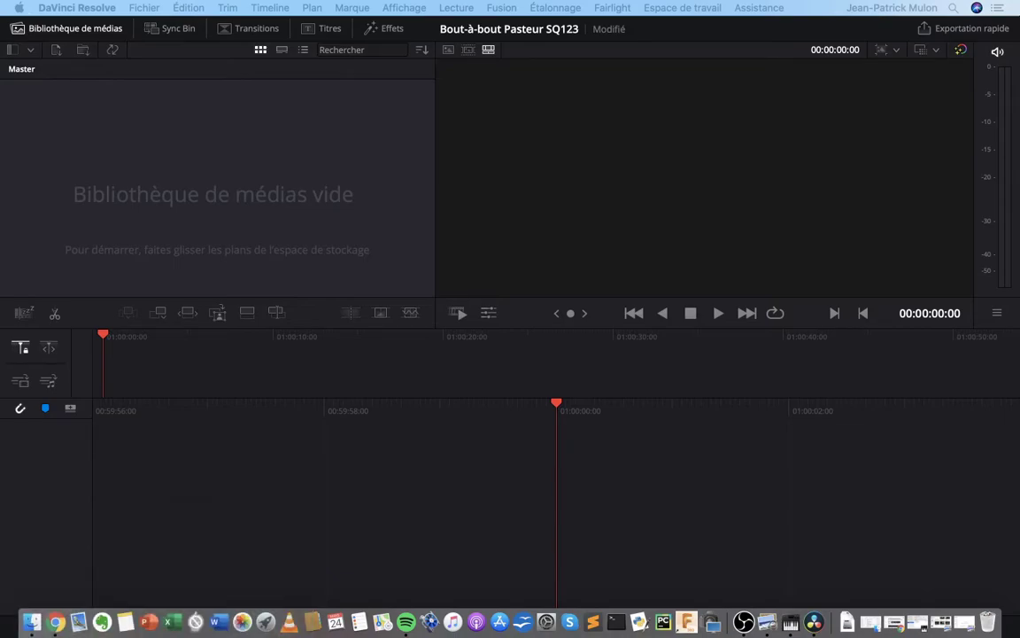
click(31, 622)
click(208, 240)
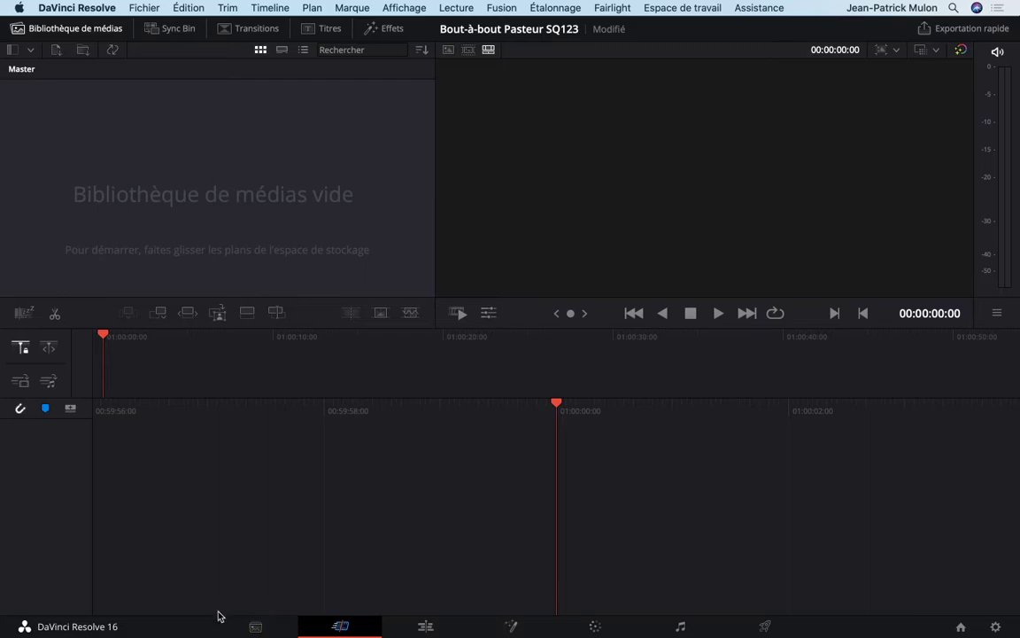
click(266, 625)
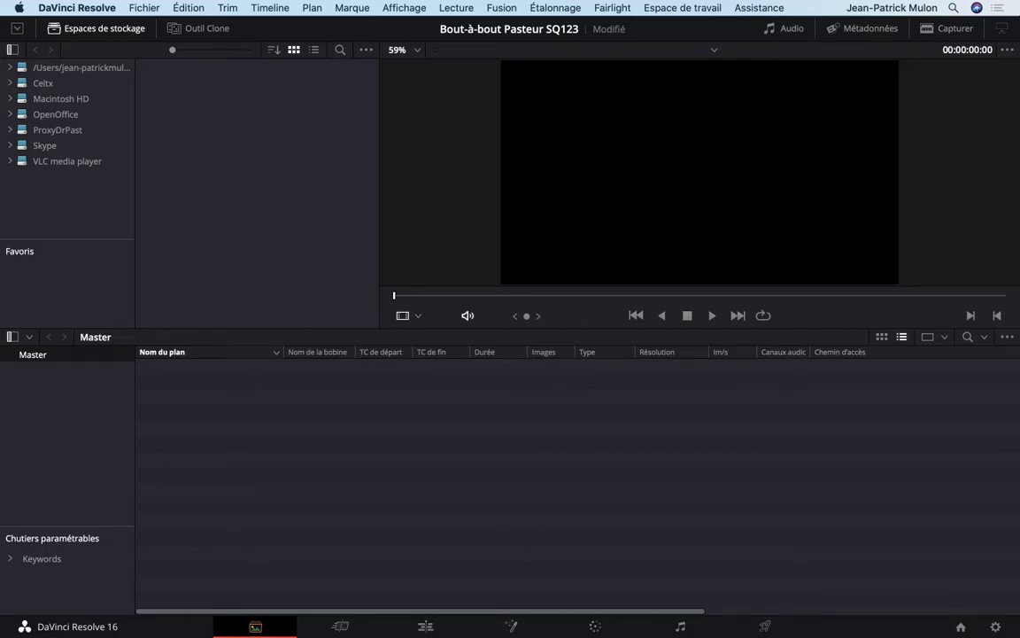
mouse_move(266, 632)
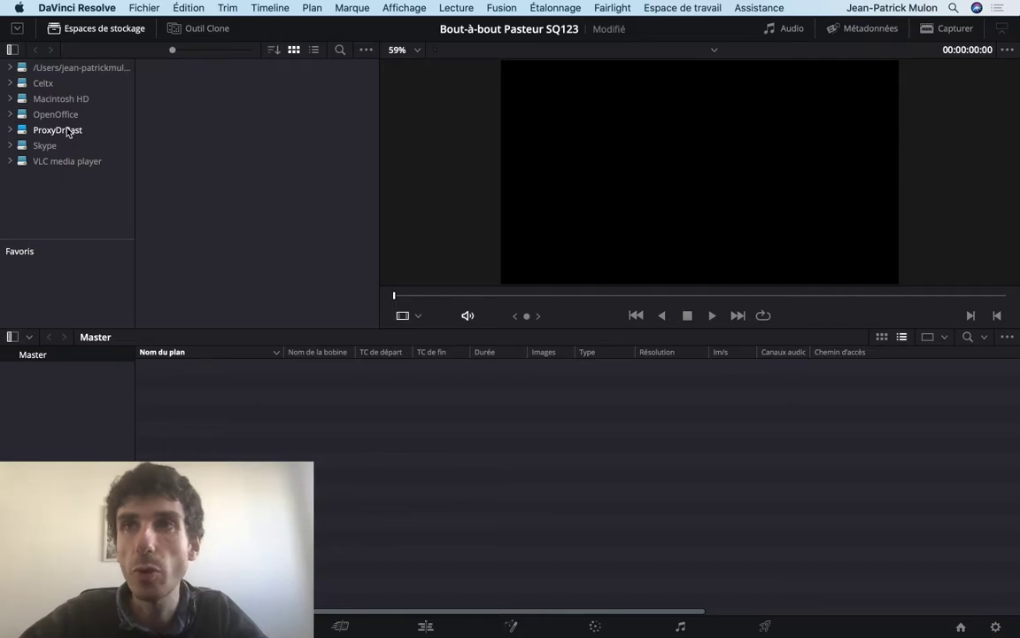
Step: Browse ProxyDrPast > rushes > SC1,2,3 and preview clip A004_01211909_C021_Proxy.mp4
click(69, 132)
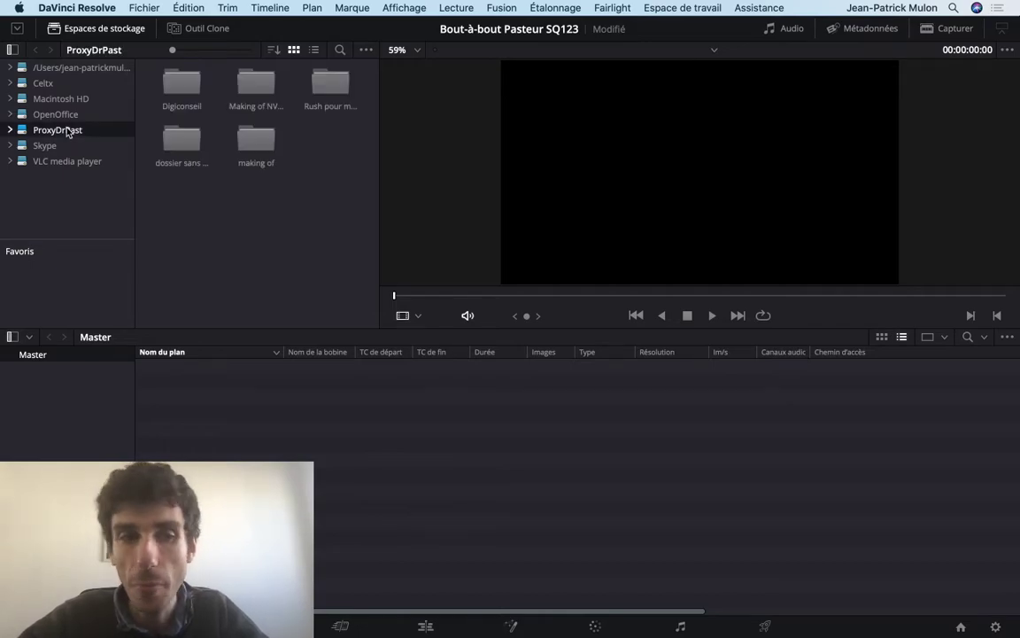
click(11, 131)
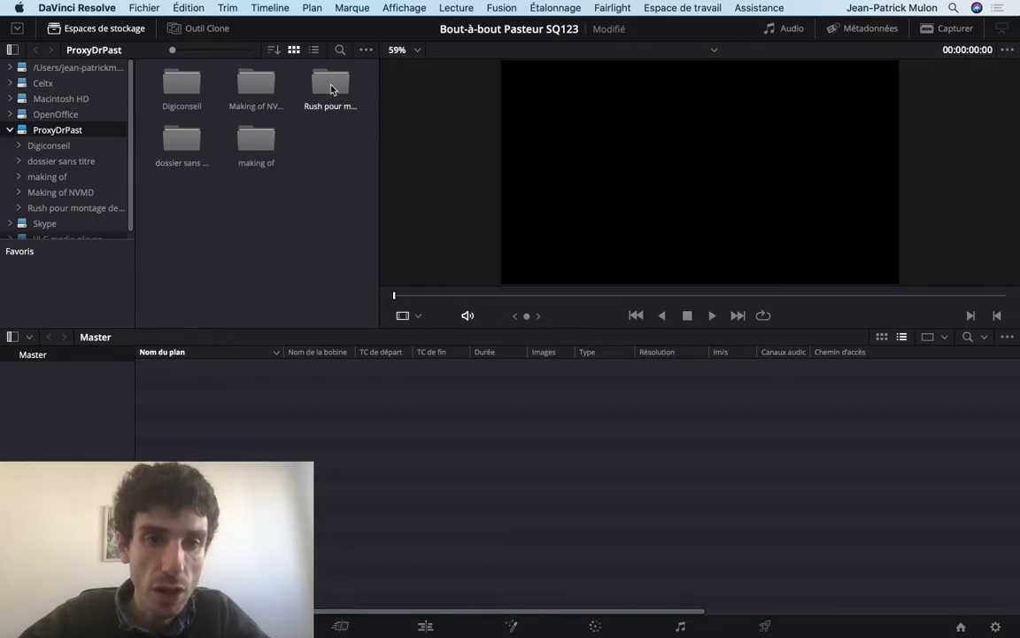
click(108, 209)
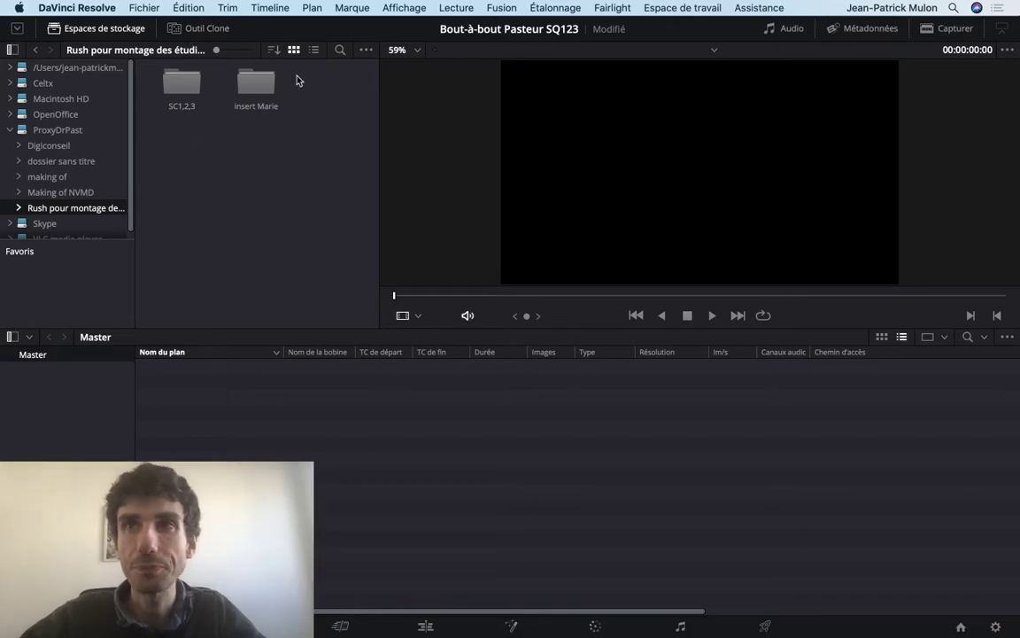
click(195, 99)
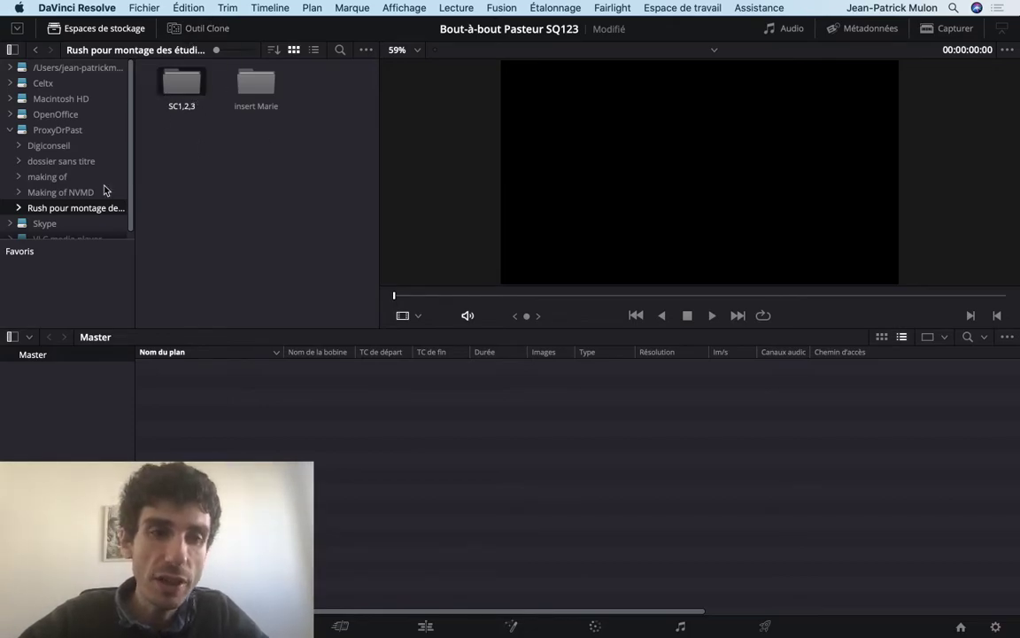
click(18, 207)
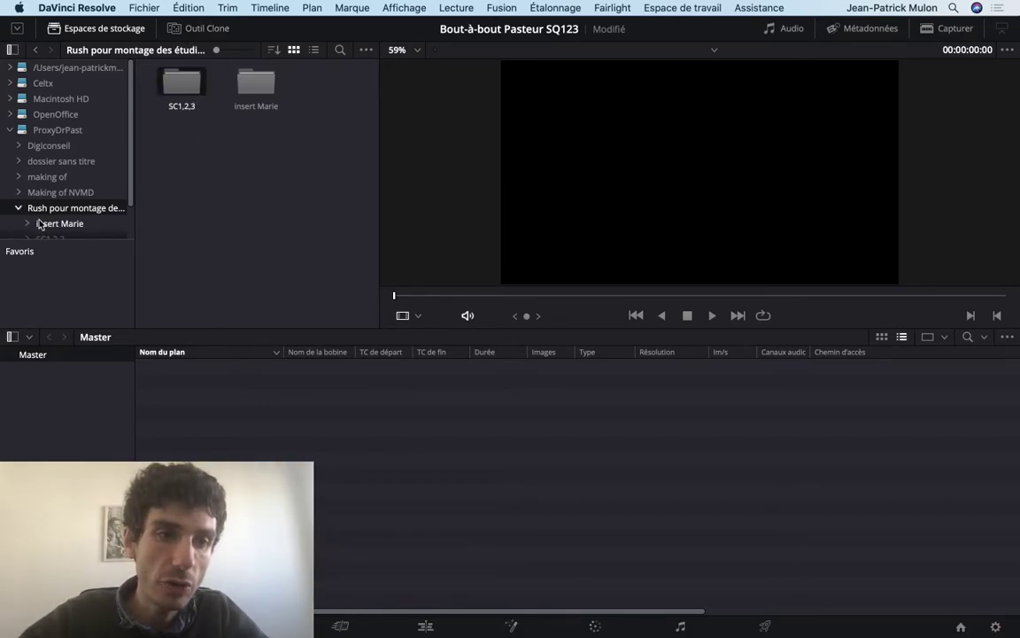
scroll(39, 225, down, 1)
click(26, 209)
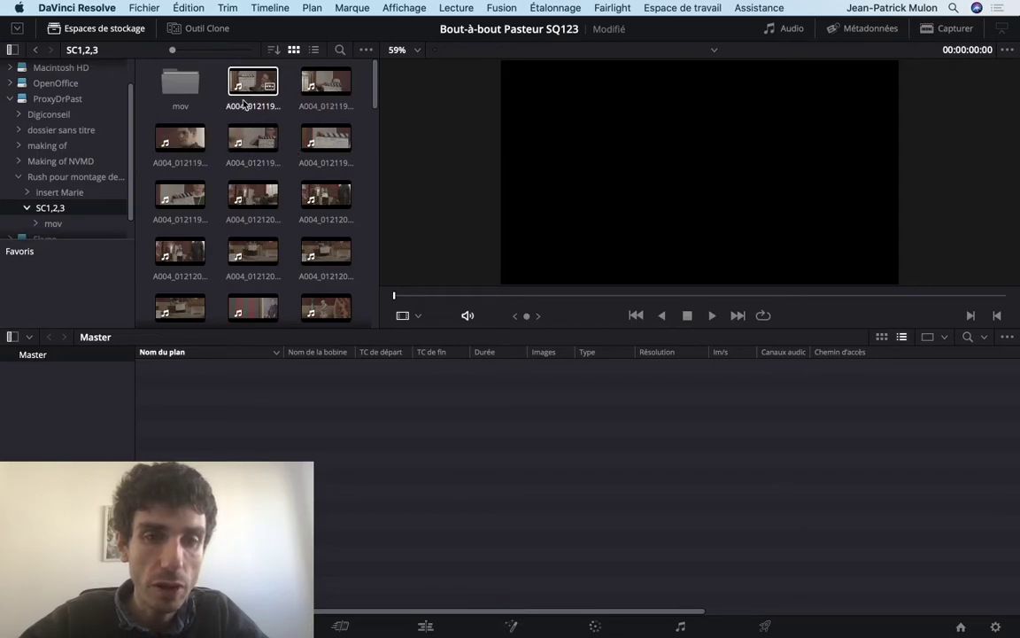
scroll(248, 111, down, 5)
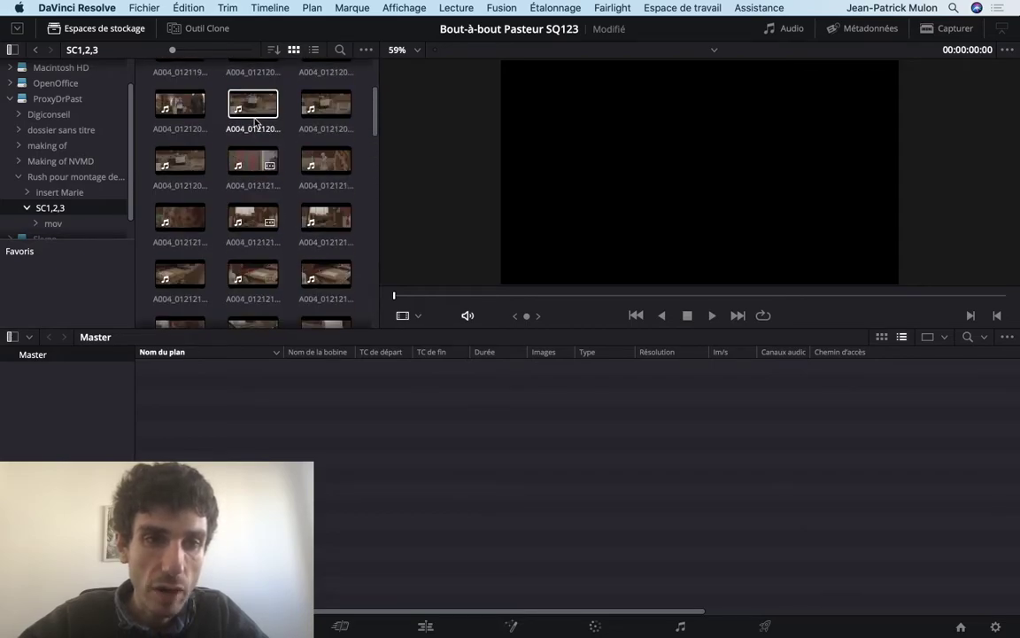
scroll(252, 115, up, 5)
click(247, 110)
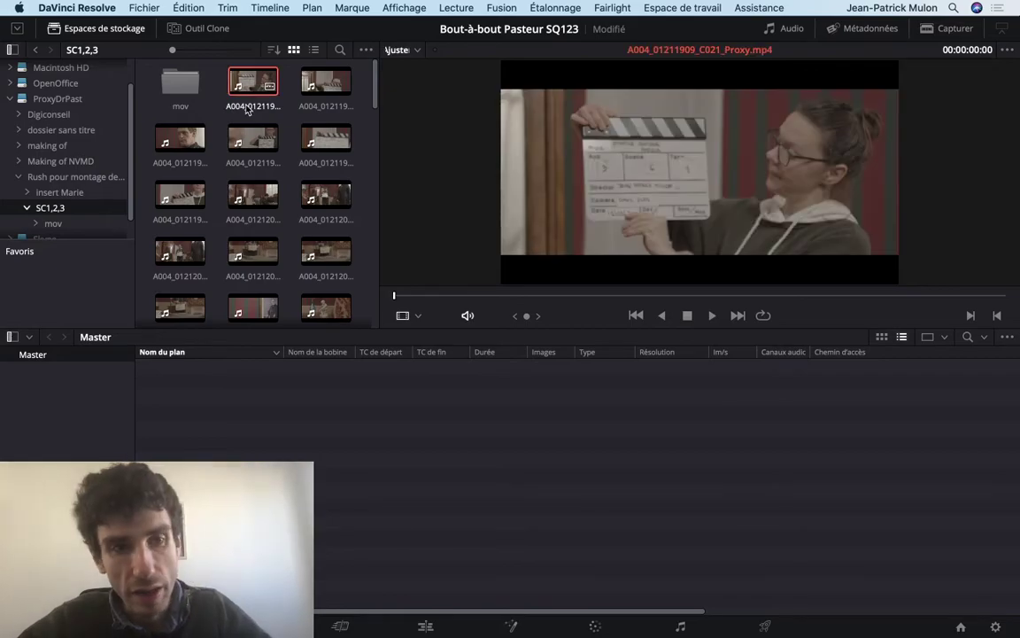
Step: Drag all SC1,2,3 clips into the Master bin and accept the 25 fps frame-rate change
key(super+a)
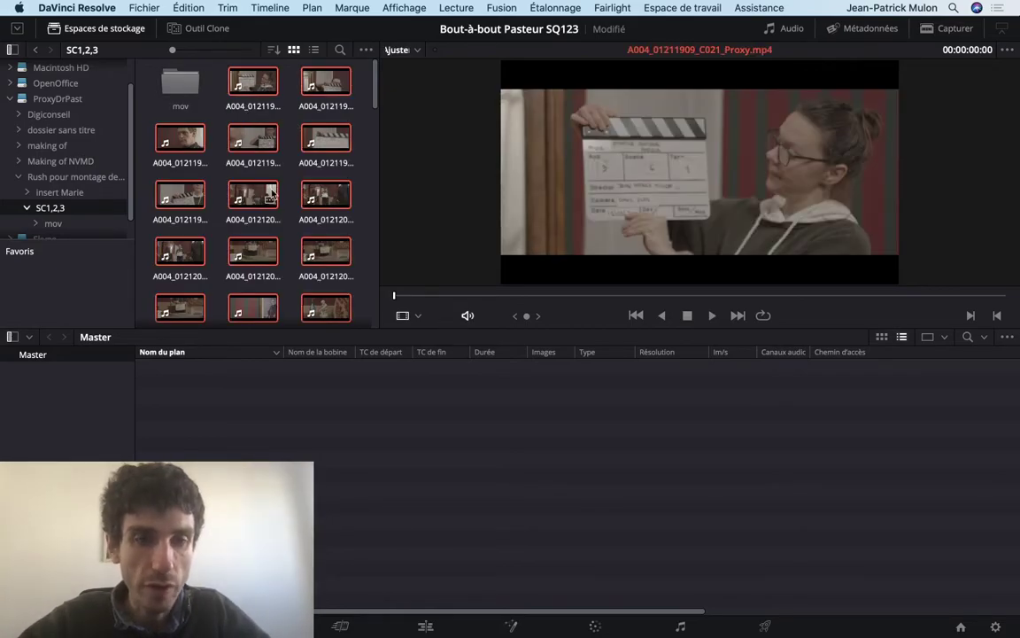
right_click(254, 207)
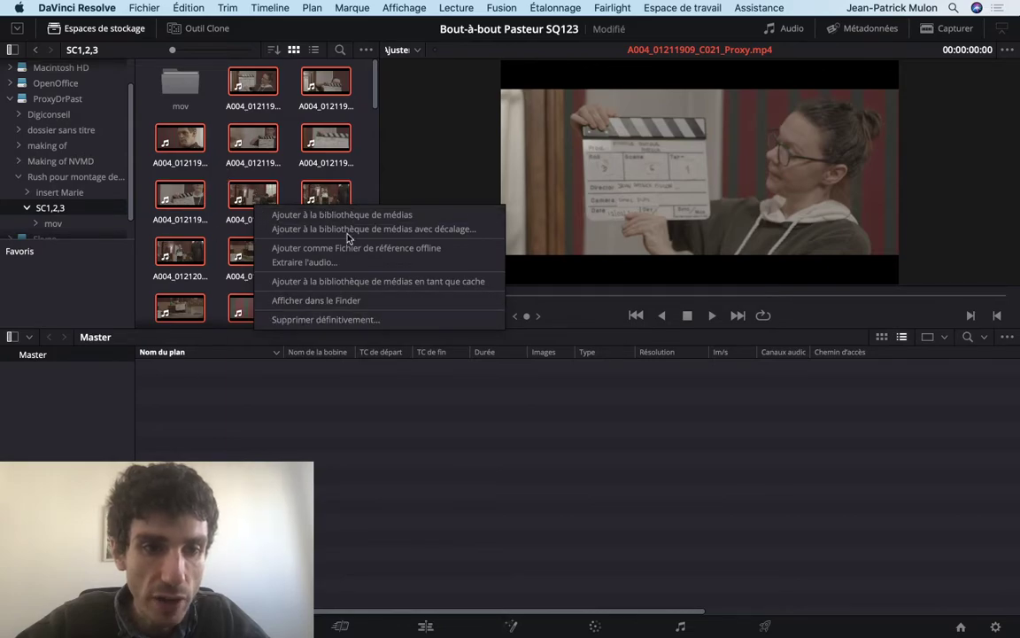
click(240, 191)
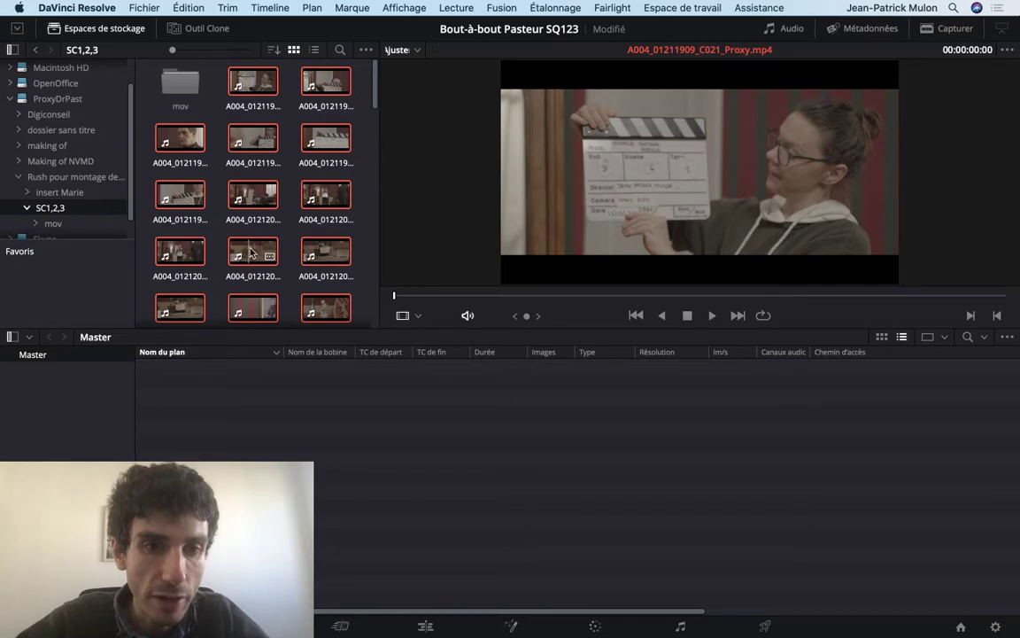
drag(253, 246, 299, 438)
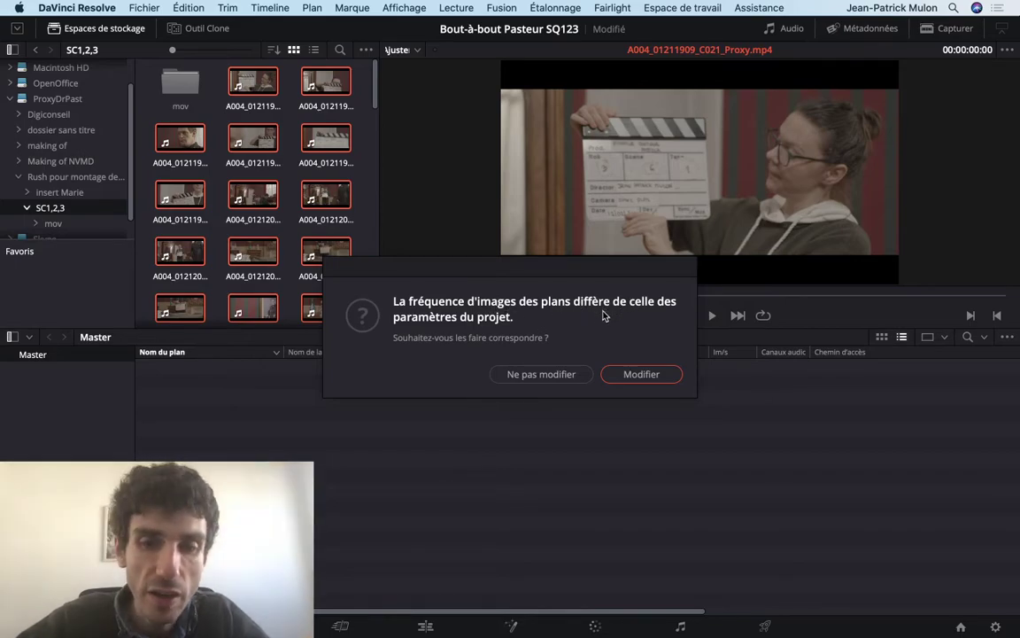
click(639, 374)
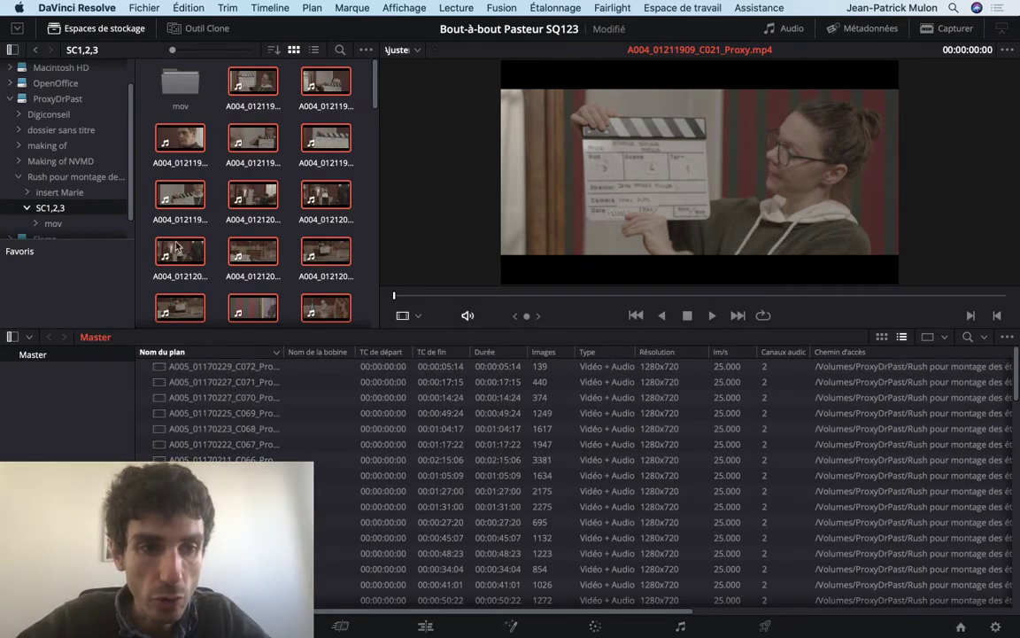
scroll(48, 217, down, 1)
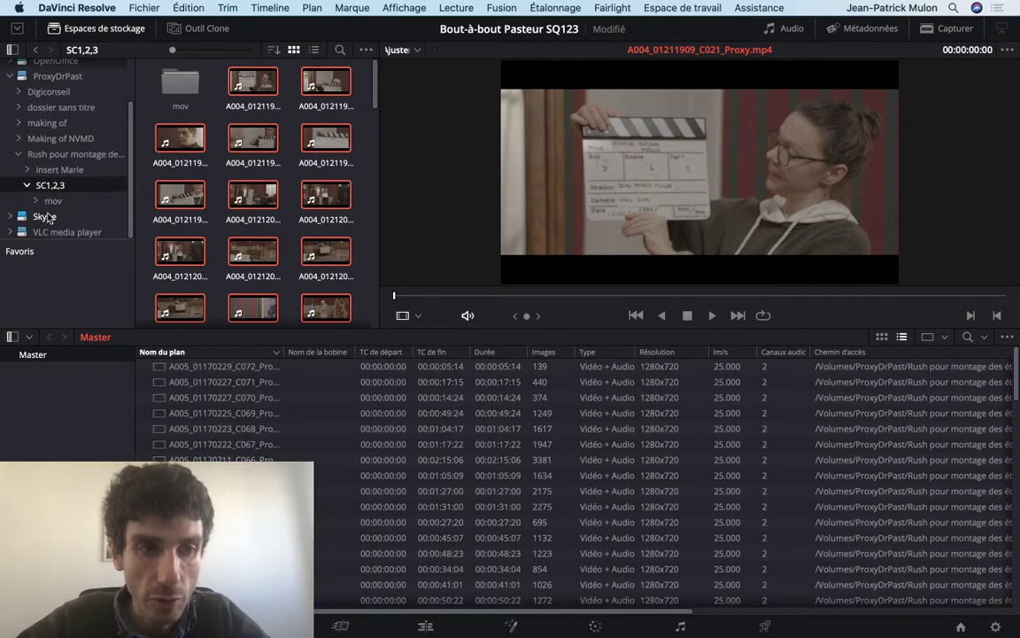
Step: Drag the three insert Marie A003 proxy clips into the Master media pool
click(28, 171)
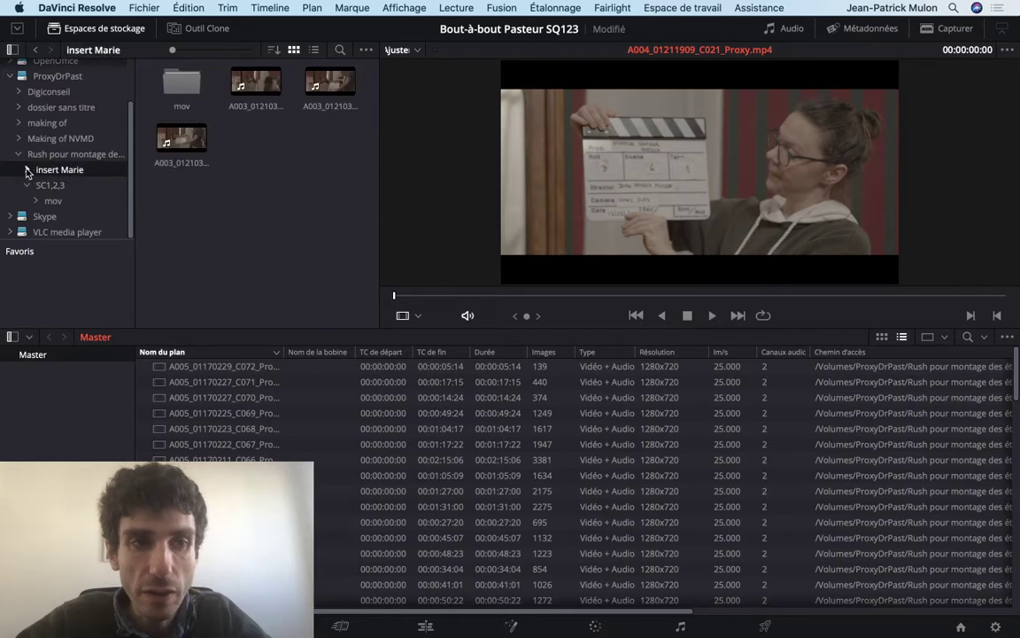
click(45, 187)
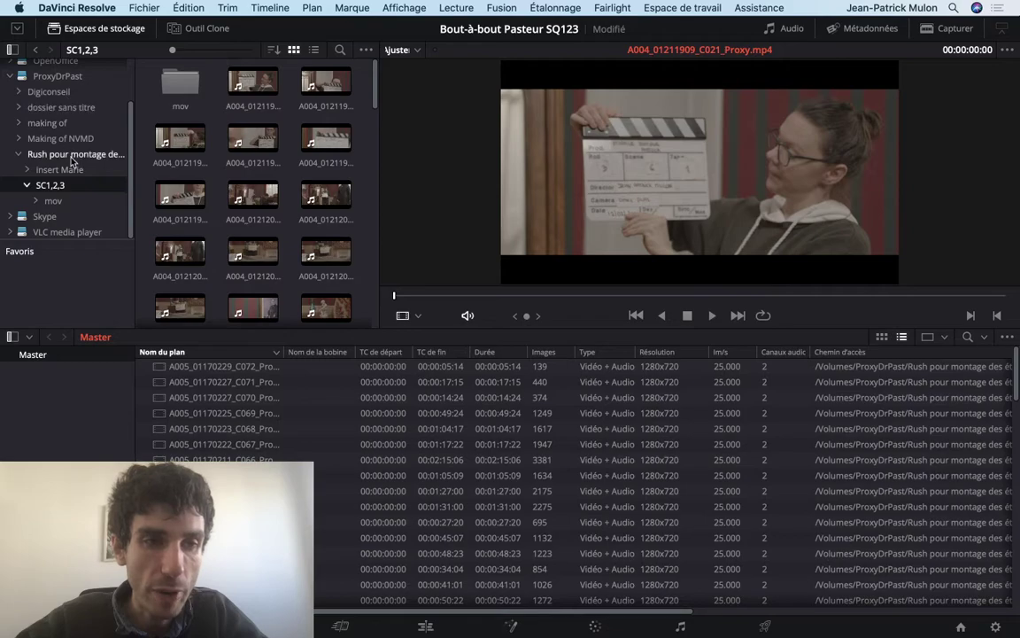
click(28, 169)
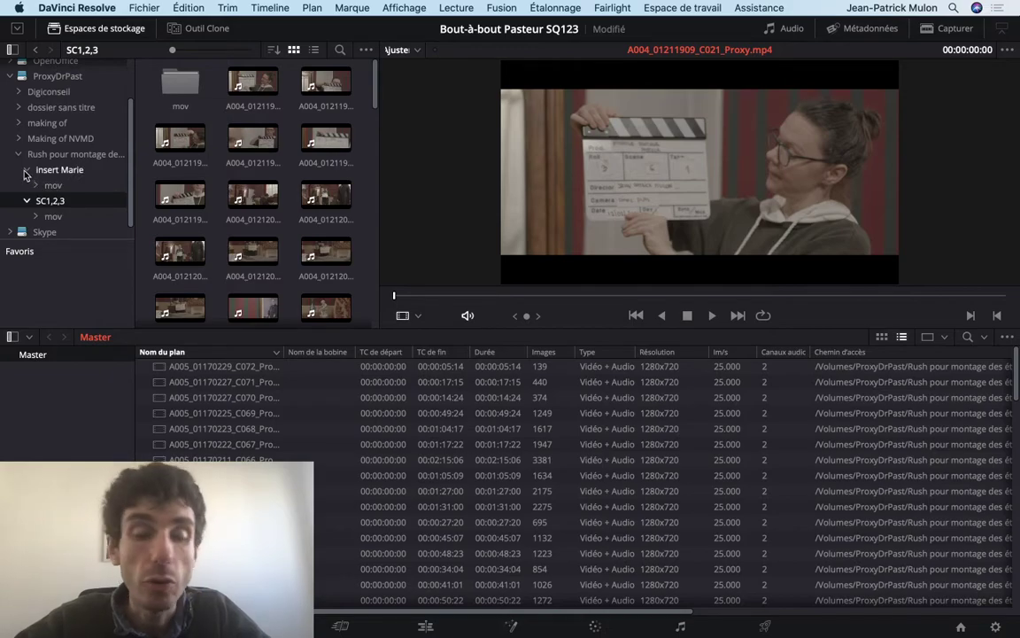
click(62, 169)
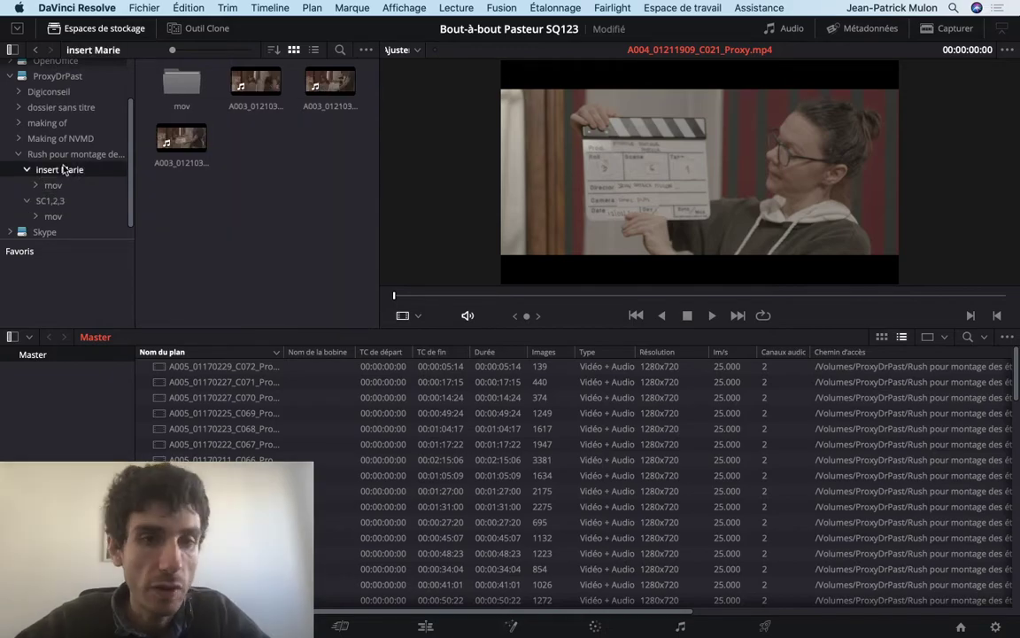
click(264, 99)
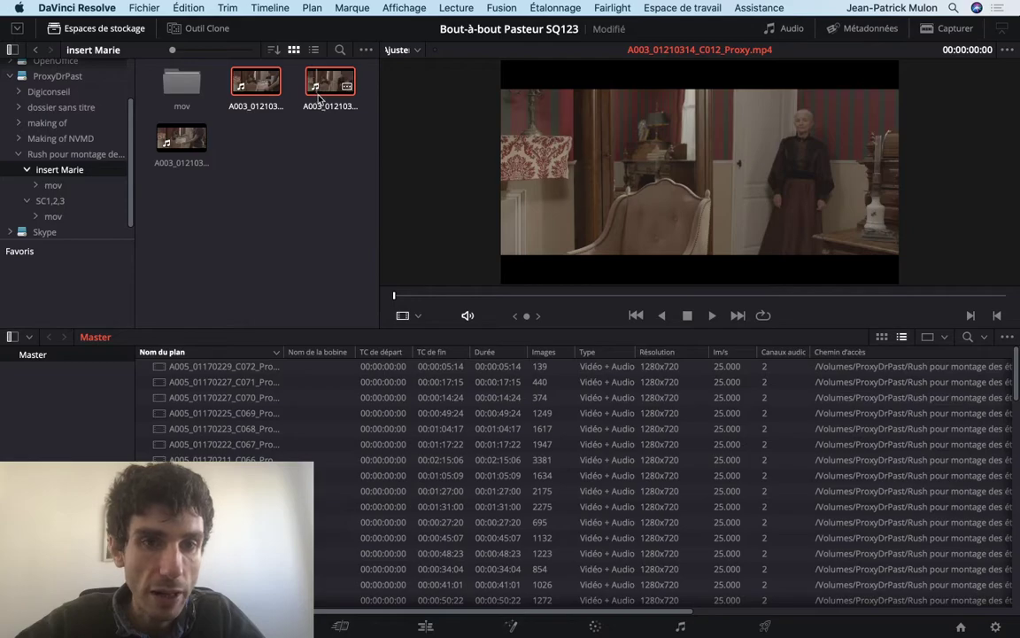
drag(186, 142, 370, 434)
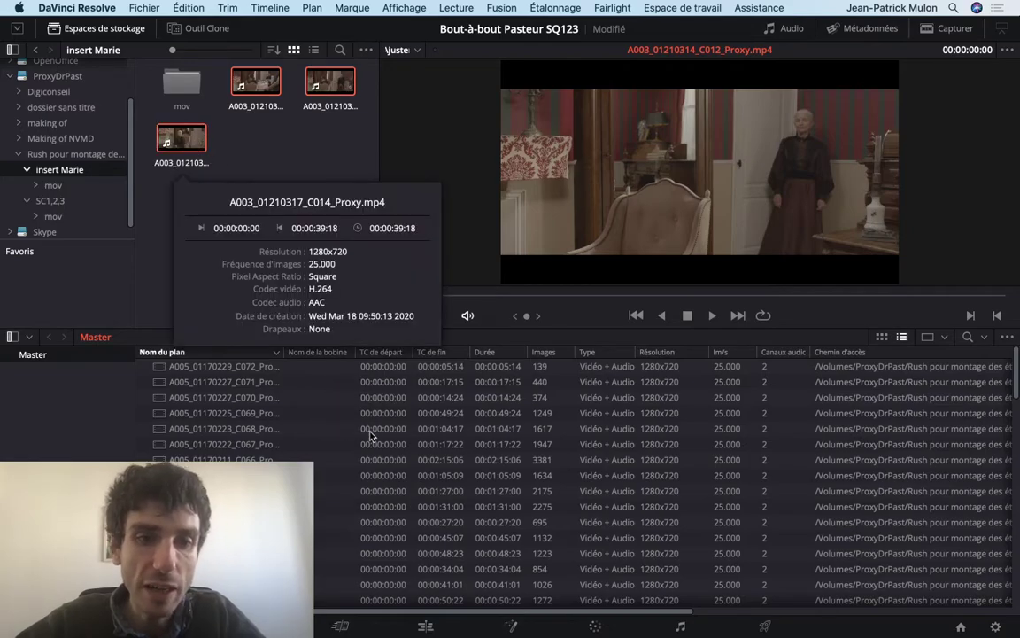
click(367, 413)
scroll(366, 421, down, 10)
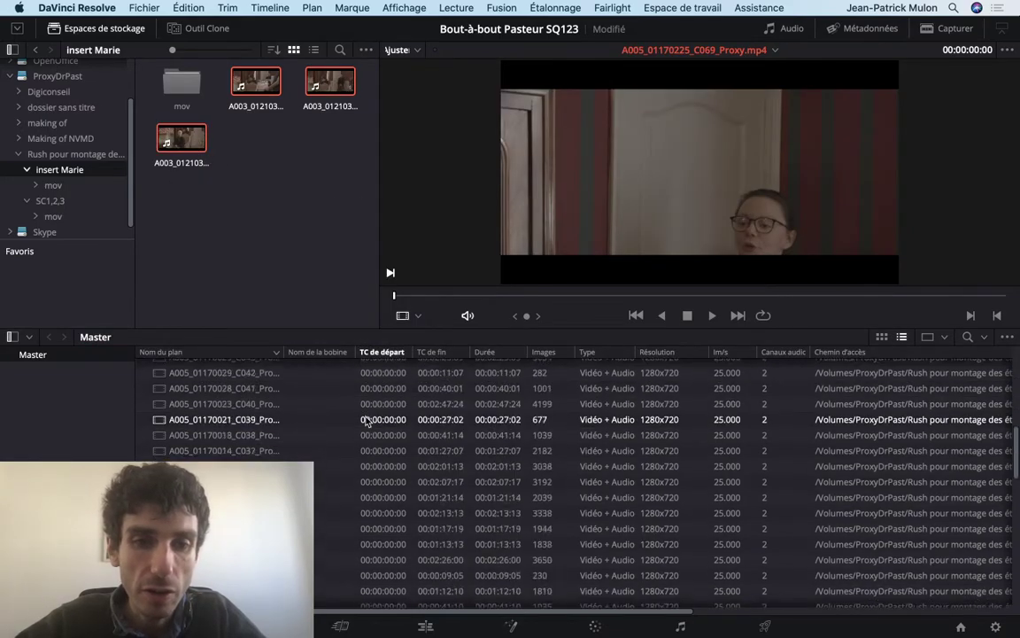
scroll(367, 420, up, 3)
scroll(367, 420, up, 3)
scroll(367, 420, up, 2)
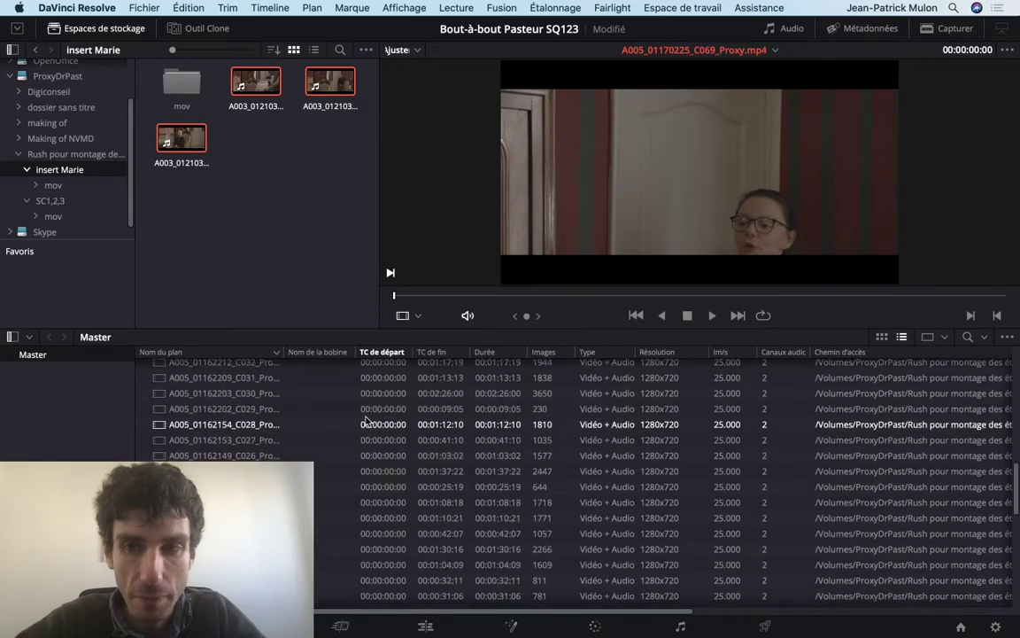
scroll(367, 420, up, 2)
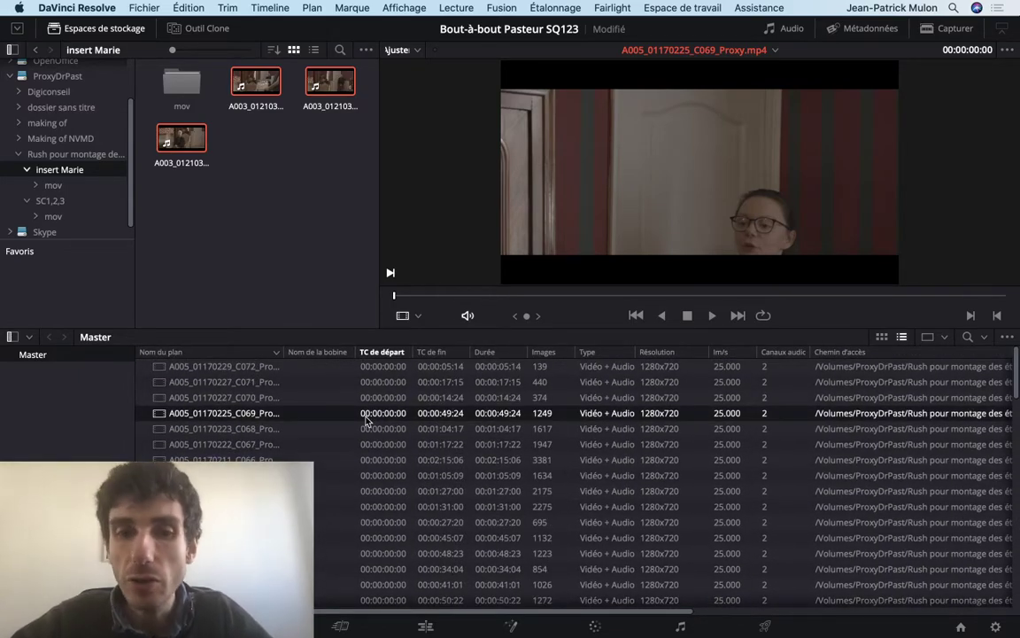
click(198, 368)
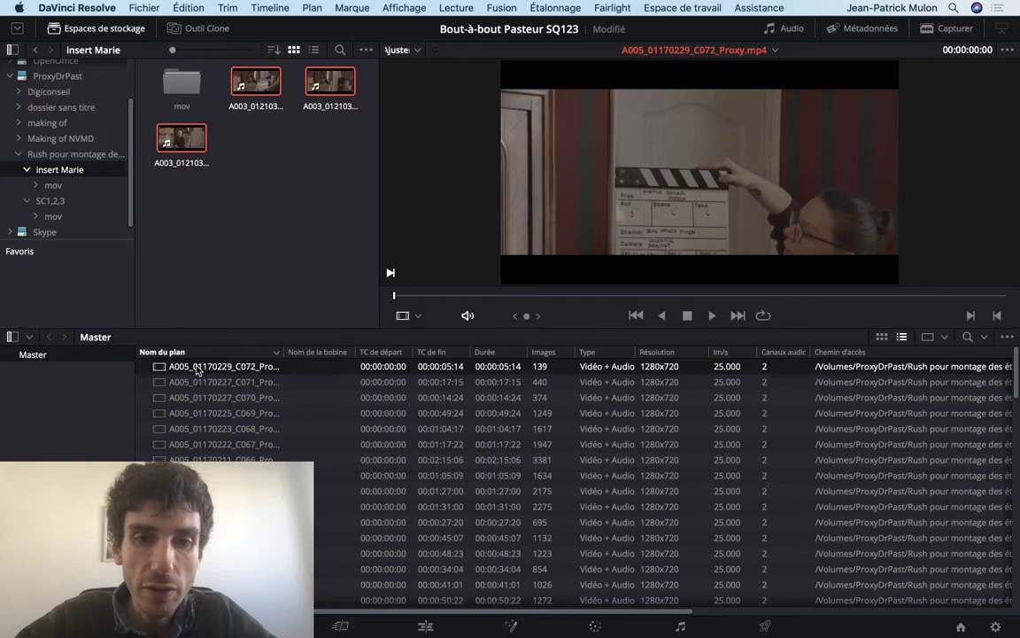
key(space)
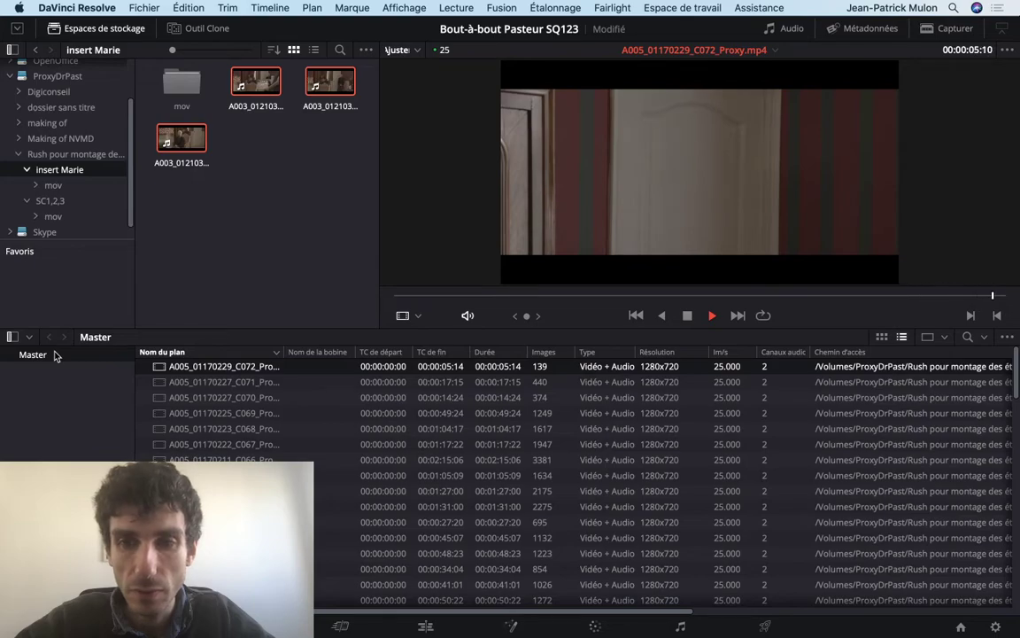
key(Down)
key(space)
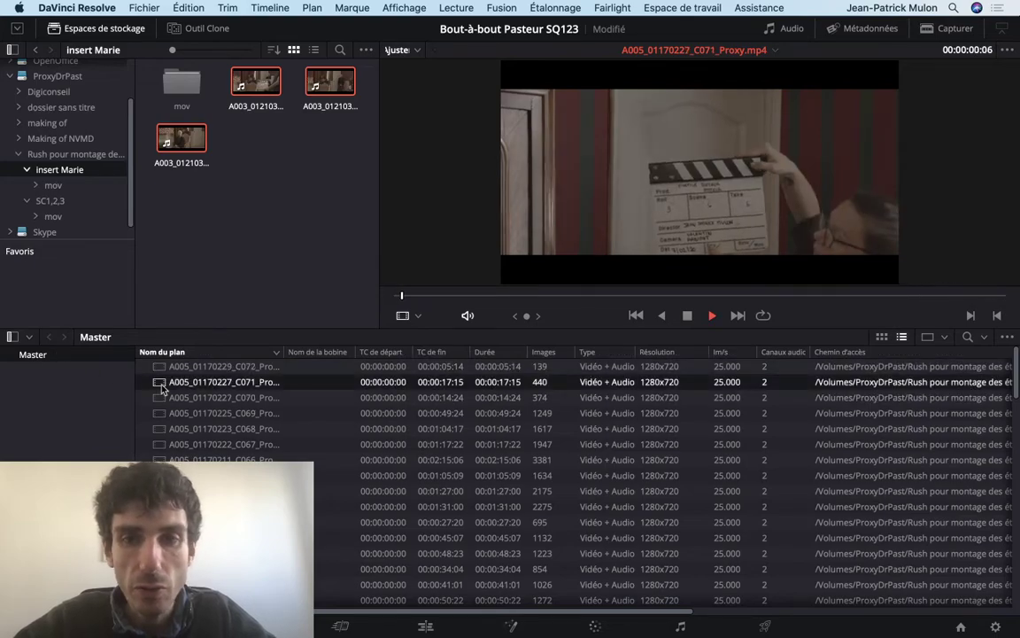
click(181, 366)
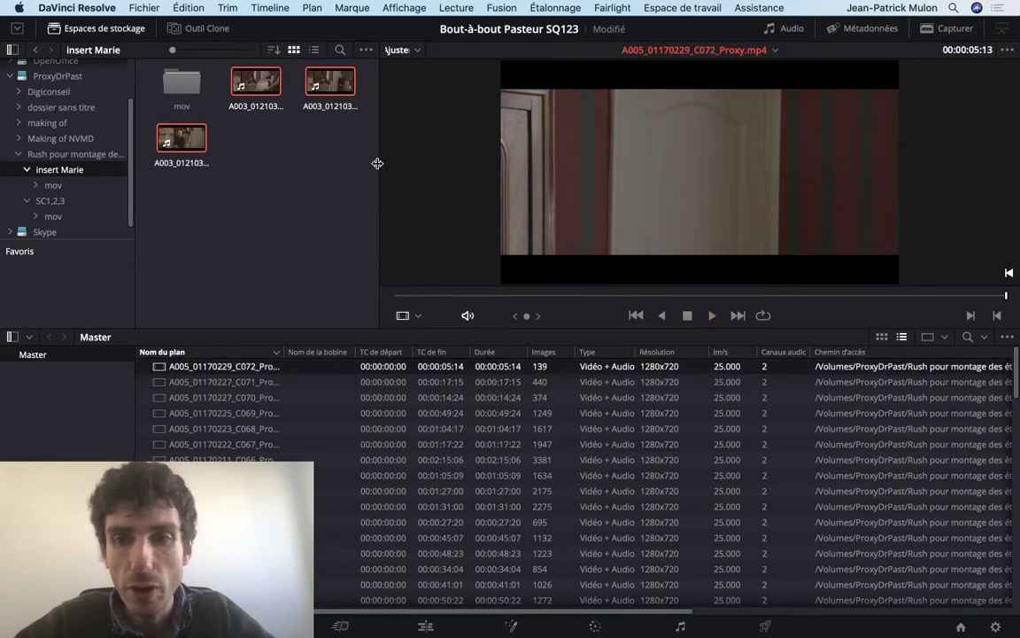
key(space)
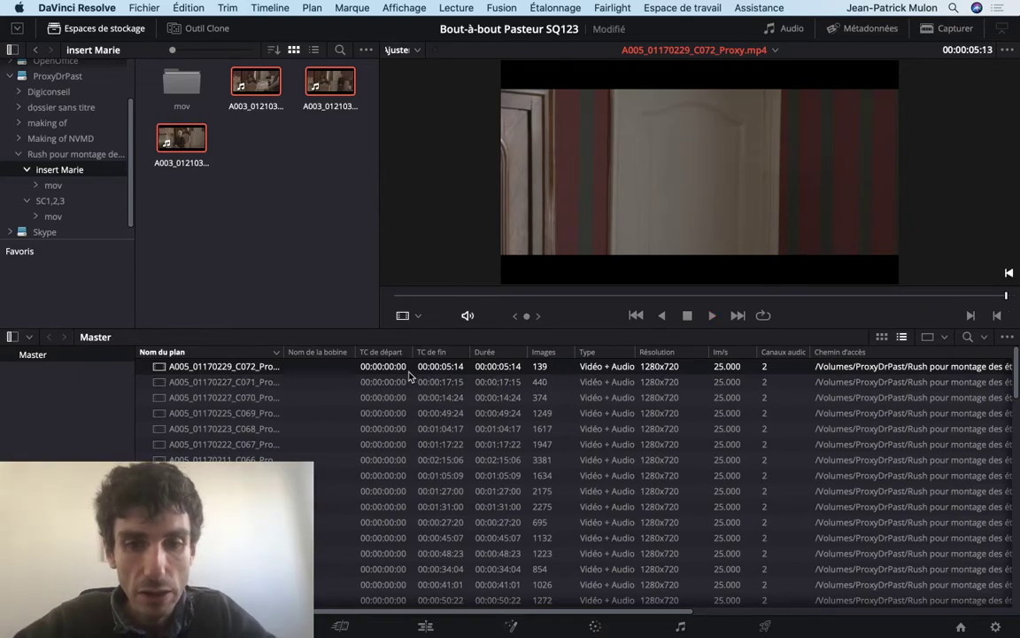
click(488, 382)
key(space)
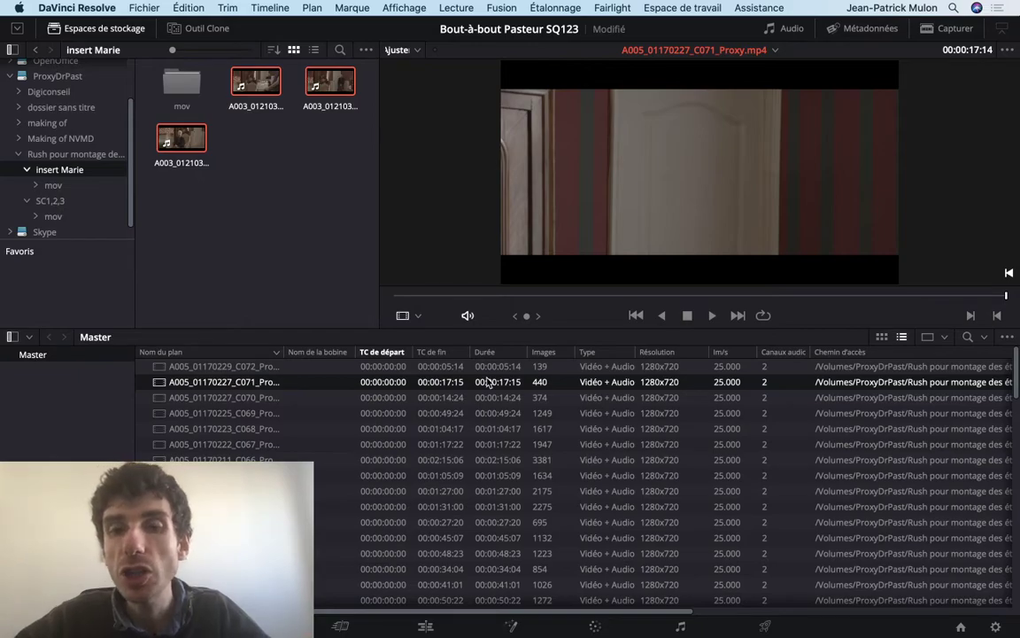
super+click(498, 428)
scroll(499, 430, right, 2)
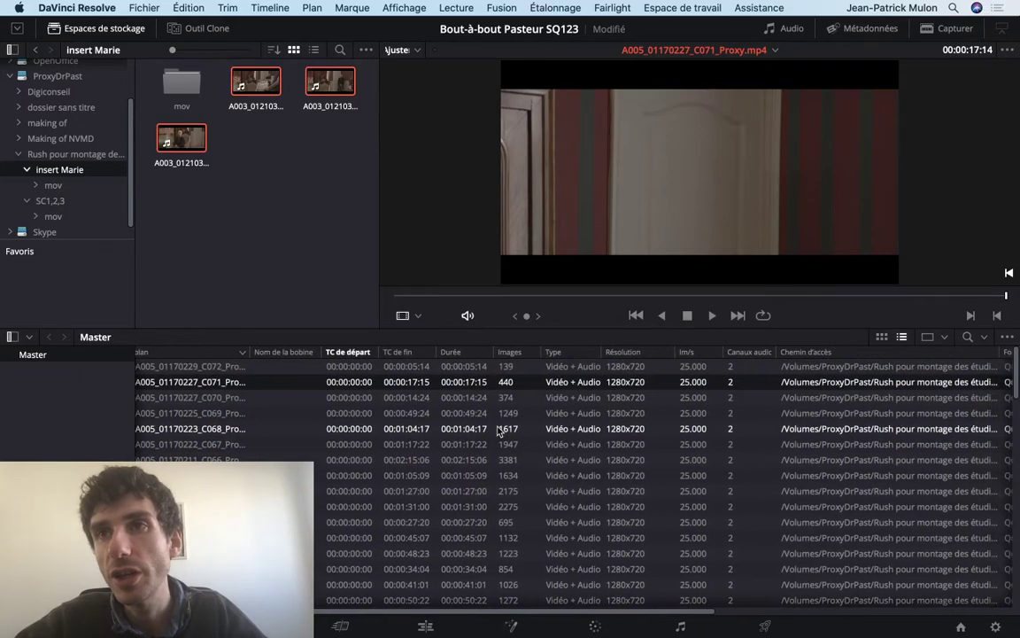
scroll(499, 431, left, 2)
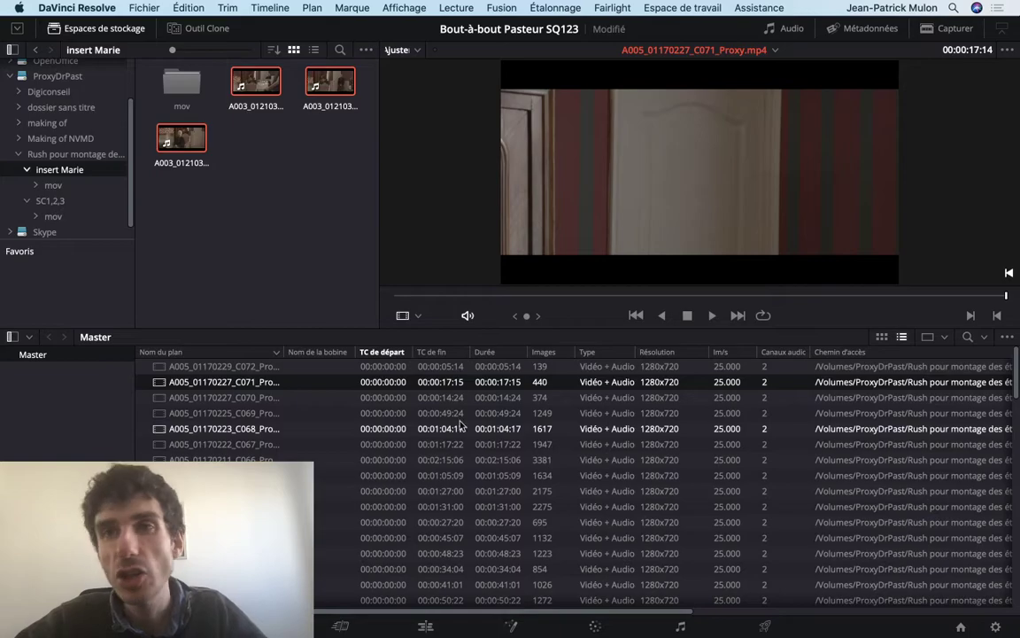
click(200, 368)
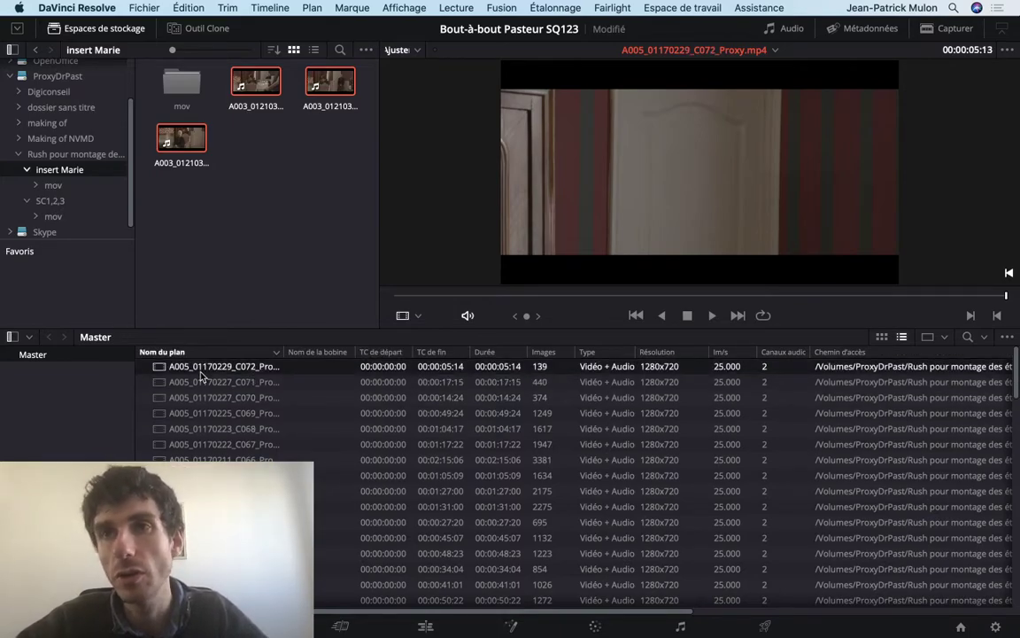
Step: Delete clip C072 with the Delete key and C071 via its context menu, confirming each
key(Delete)
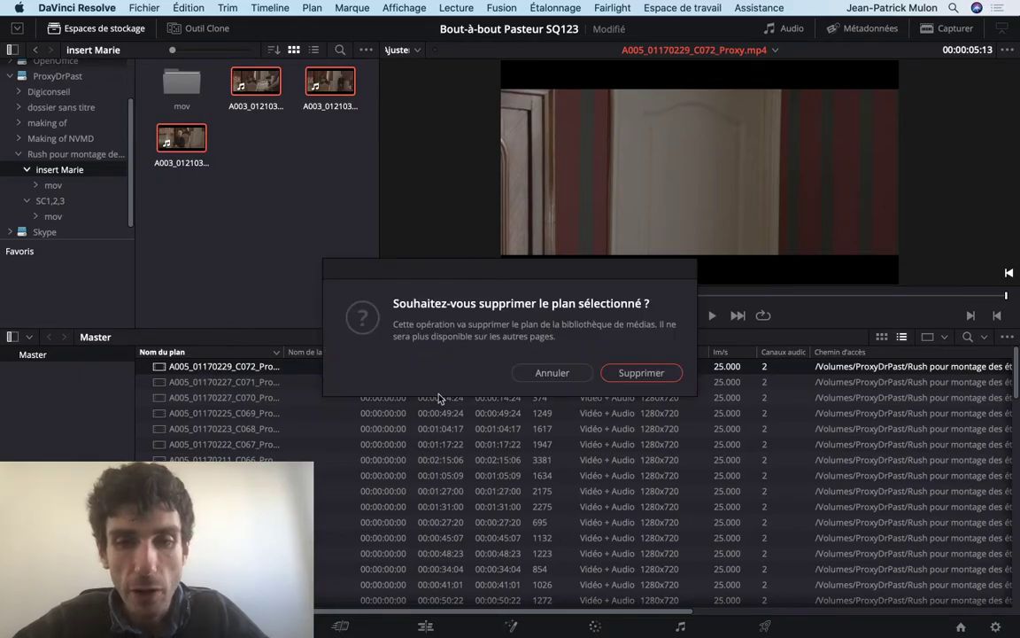
click(564, 373)
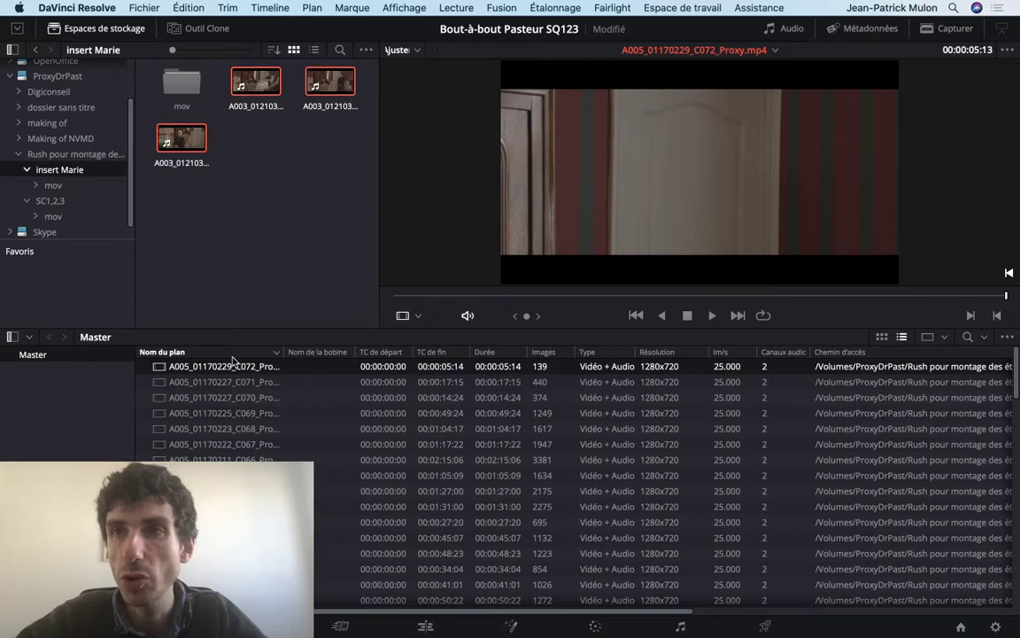
key(Delete)
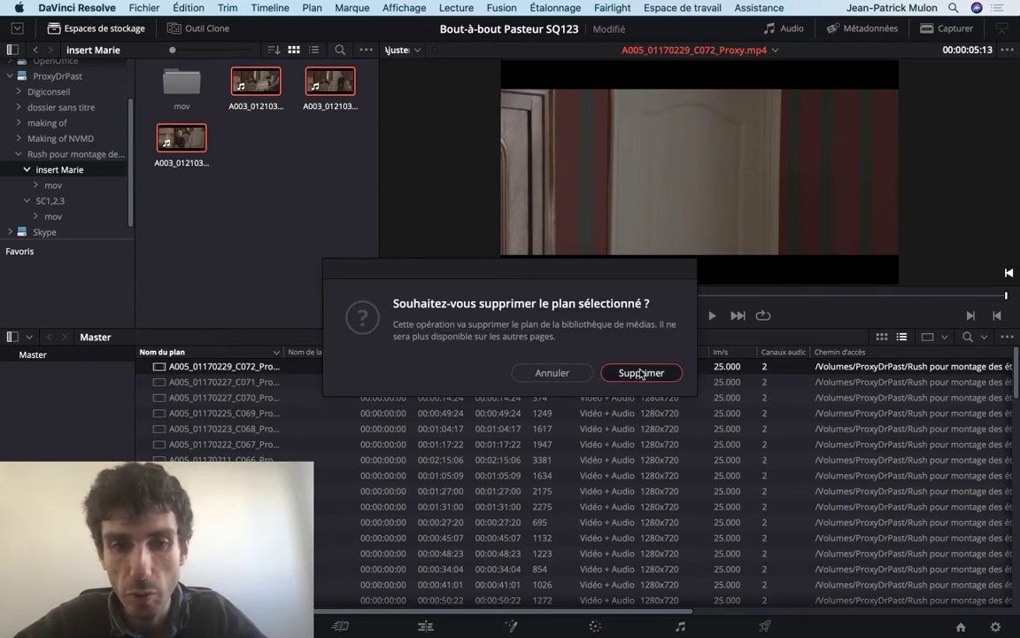
click(641, 373)
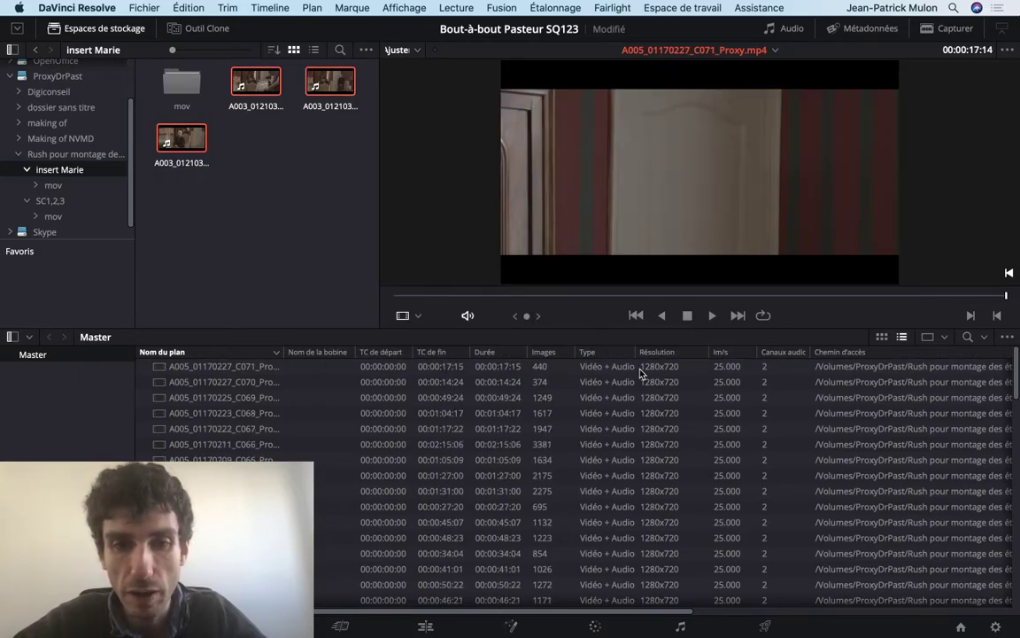
right_click(237, 370)
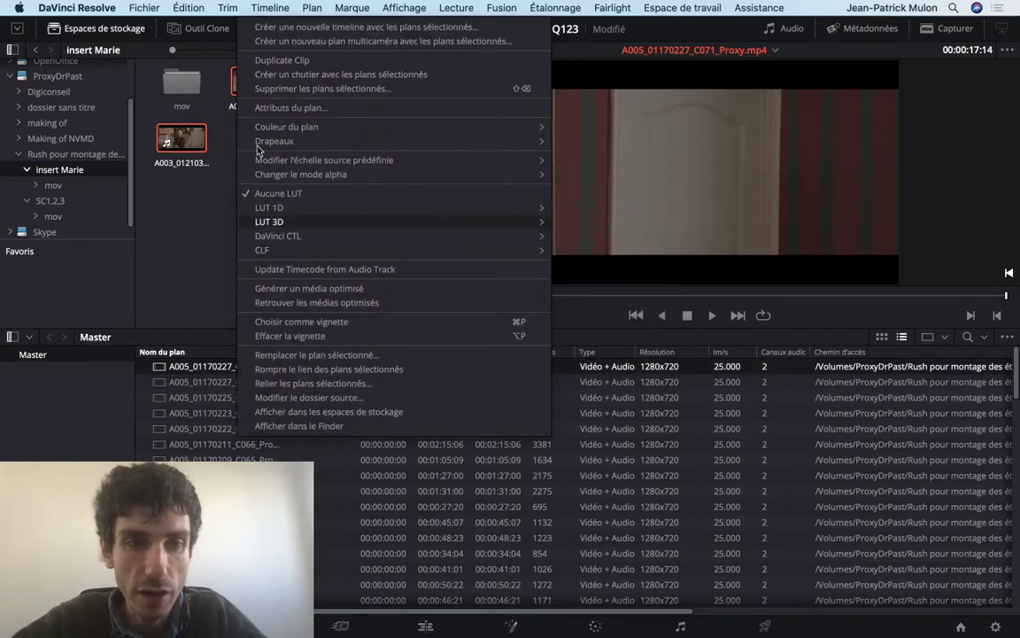
click(300, 91)
click(657, 371)
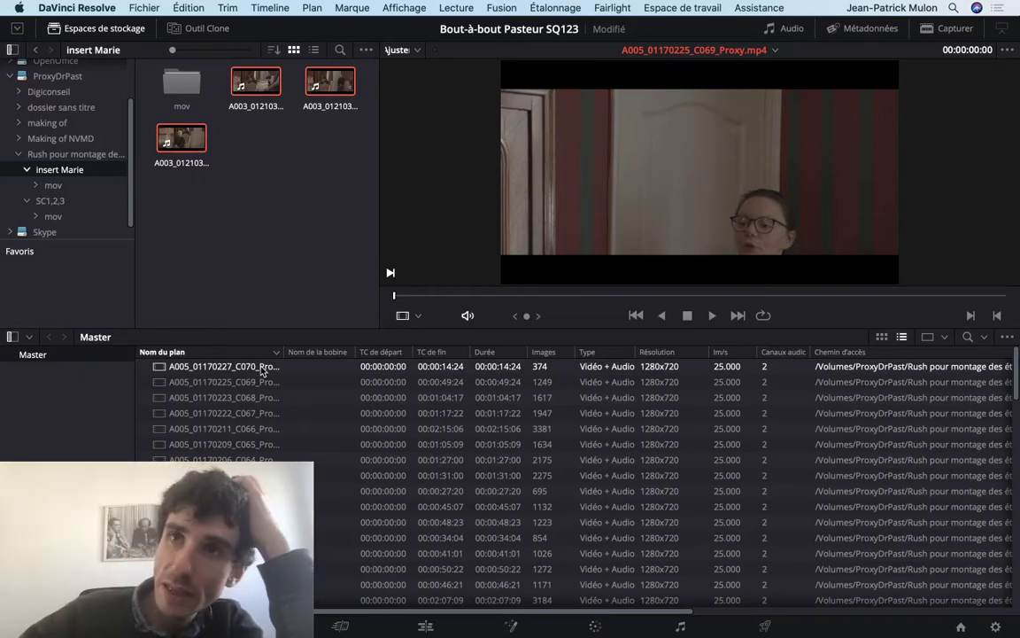
Step: Play C069, step through clips from C062 to C035, then switch to the Finder desktop space
key(space)
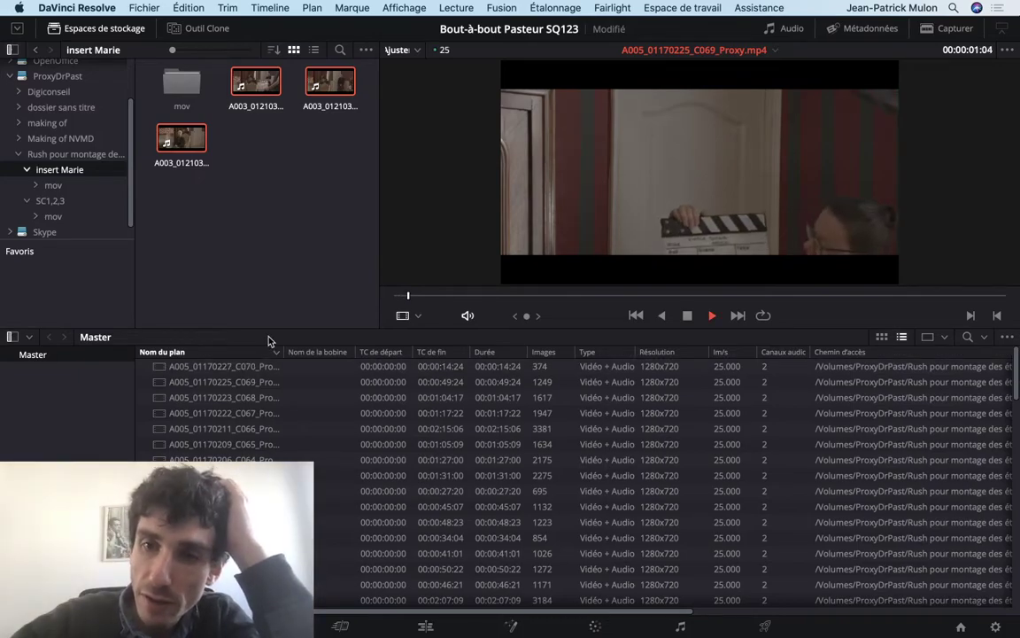
scroll(268, 372, down, 3)
click(267, 381)
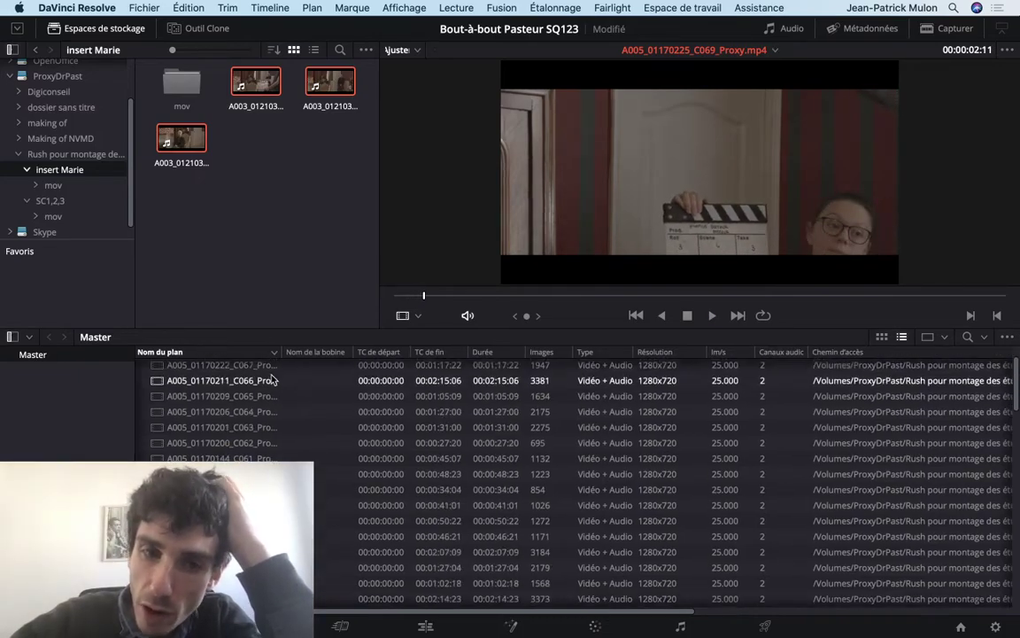
key(Down)
key(Down)
key(Down)
key(Down)
key(Down)
key(Down)
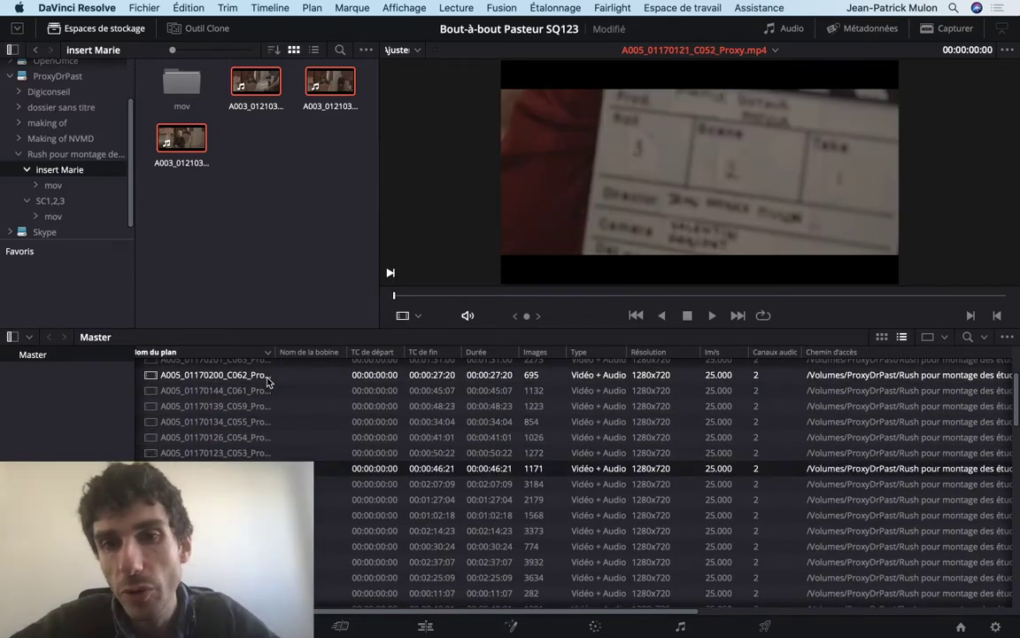
key(Down)
key(Down)
key(Down)
key(Down)
key(Down)
key(Down)
key(Down)
key(Down)
key(Down)
key(Down)
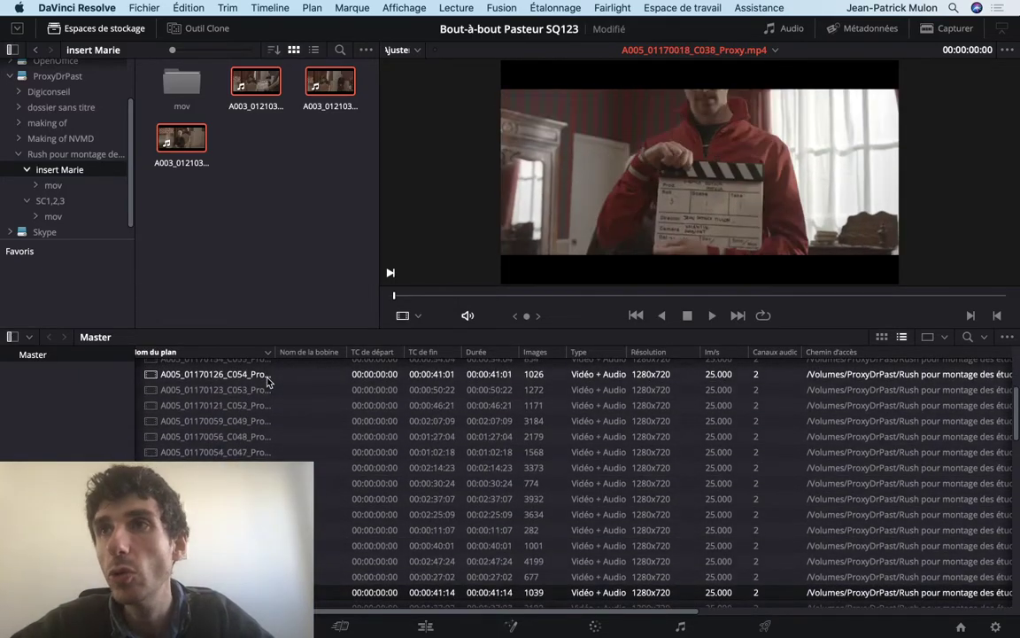
key(Down)
key(Down)
key(Down)
key(Up)
key(Up)
key(Up)
key(Up)
key(Up)
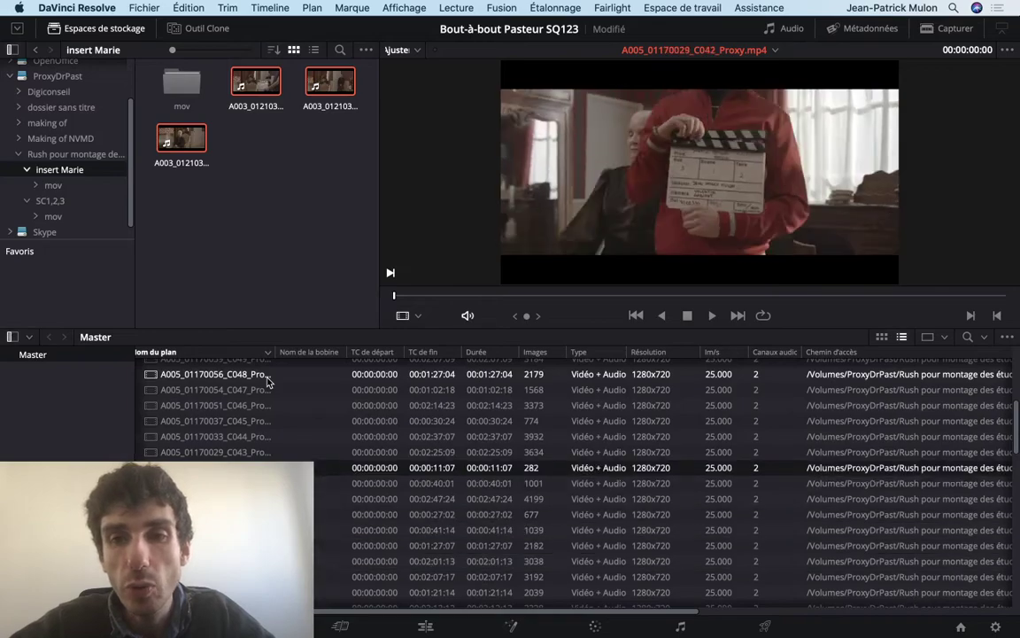
key(Up)
key(Up)
key(Up)
key(Up)
key(Up)
key(Up)
key(Up)
key(Up)
key(Up)
key(Up)
key(Up)
key(Up)
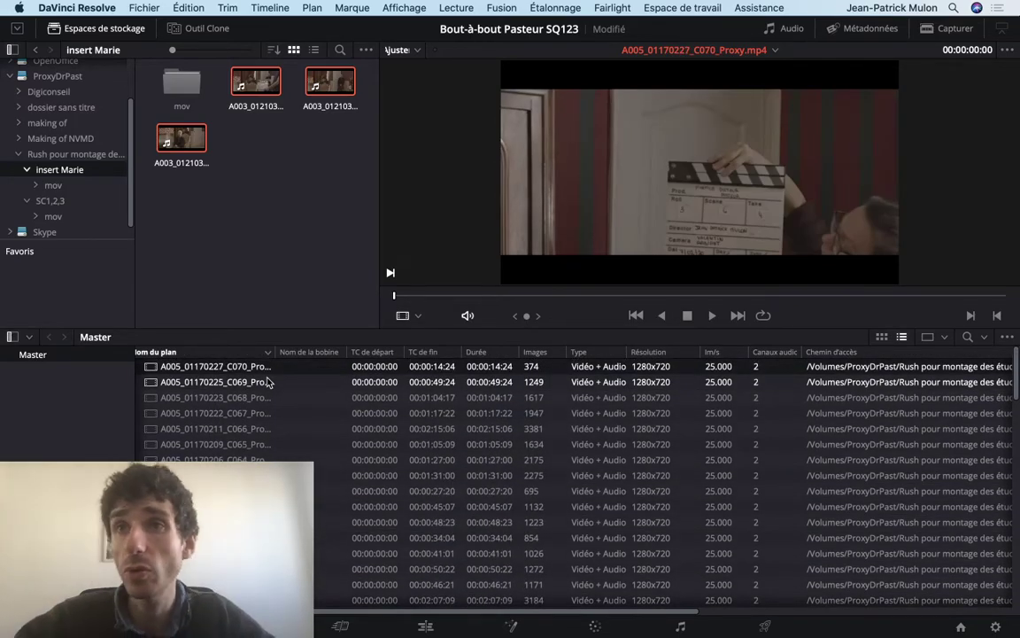
key(ctrl+Right)
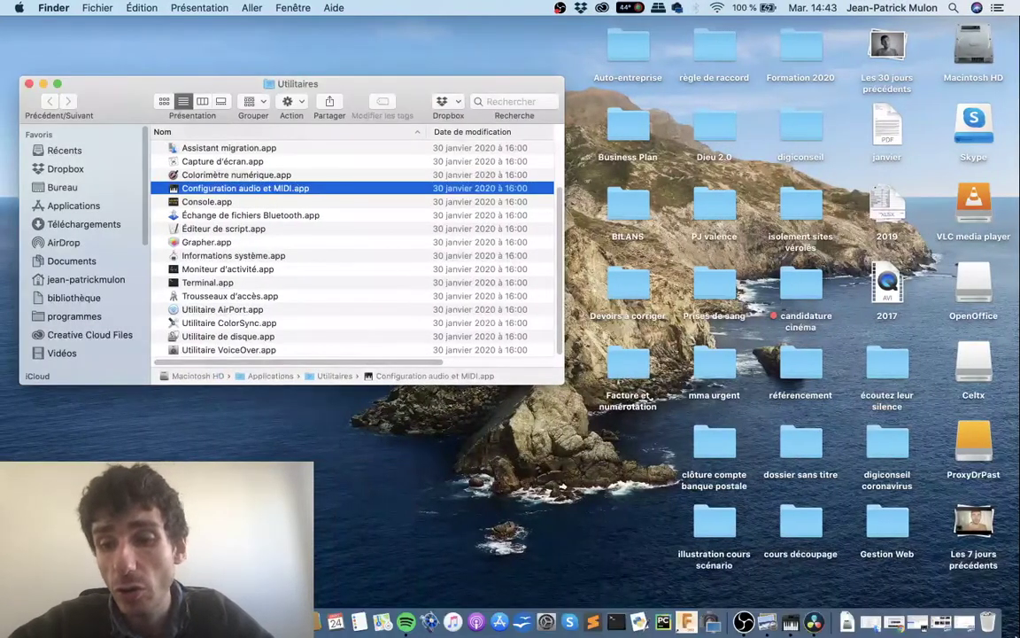
Step: Scroll through pages 1 to 4 of the Storyboard dr pasteur PDF in Aperçu, then return to Resolve
click(918, 622)
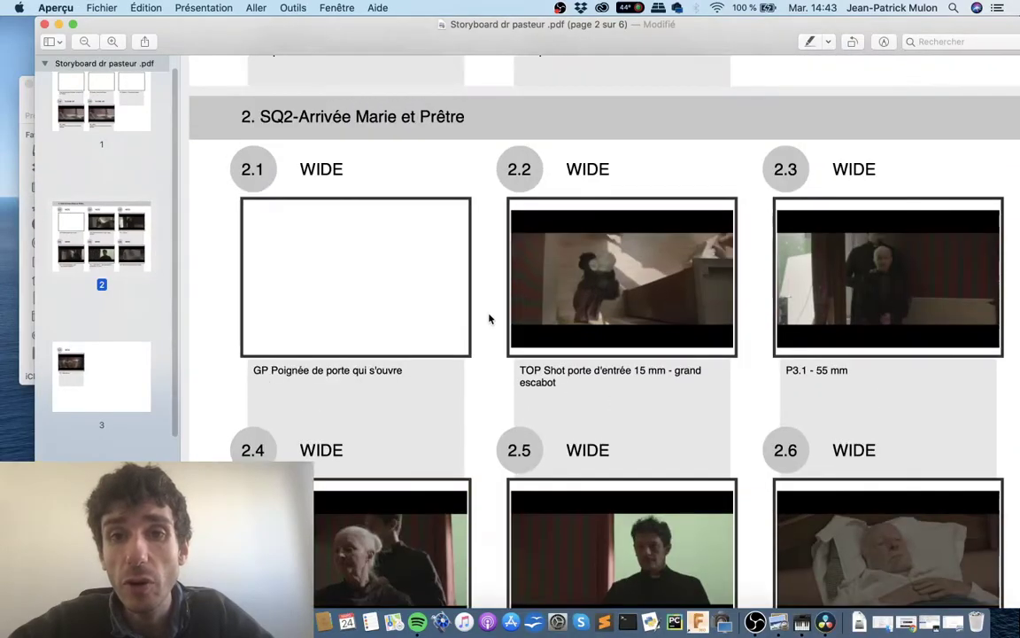
scroll(489, 319, up, 5)
scroll(489, 319, up, 10)
scroll(489, 319, up, 3)
scroll(489, 319, down, 2)
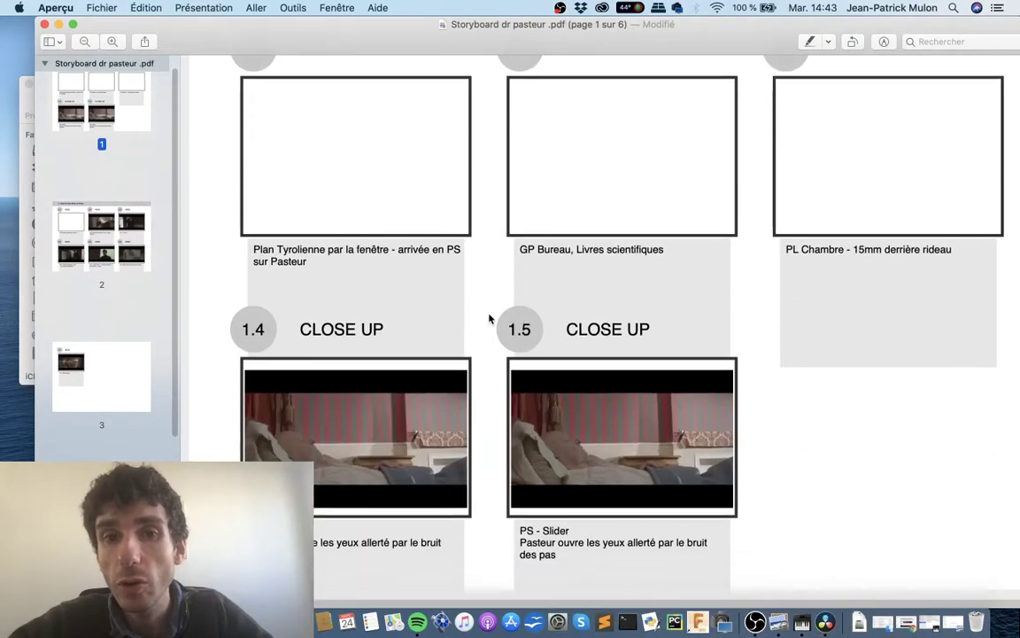
scroll(489, 319, up, 1)
scroll(489, 319, down, 10)
scroll(489, 319, down, 5)
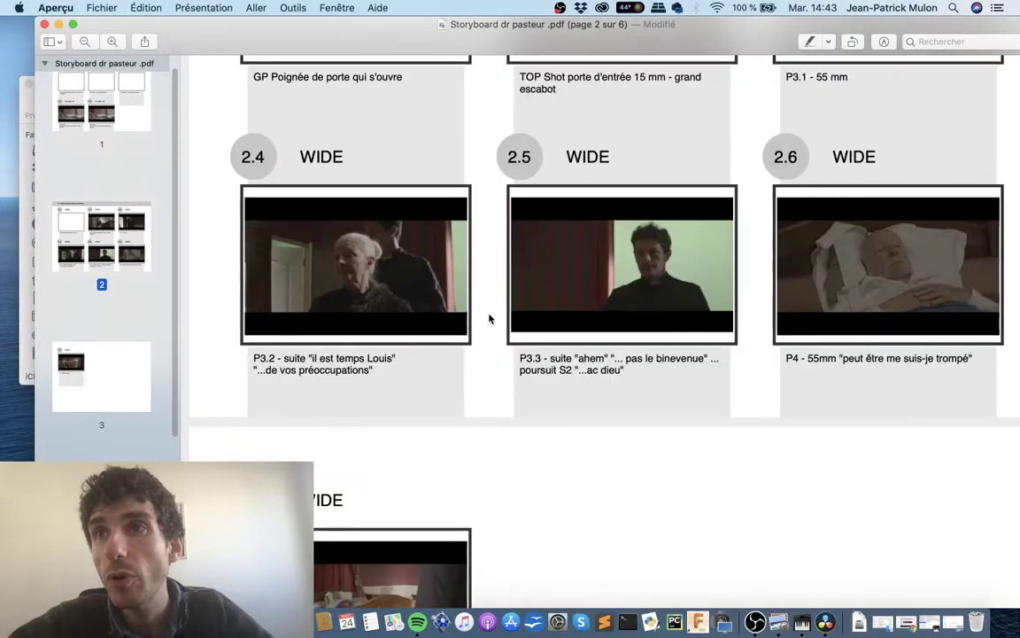
scroll(489, 319, down, 2)
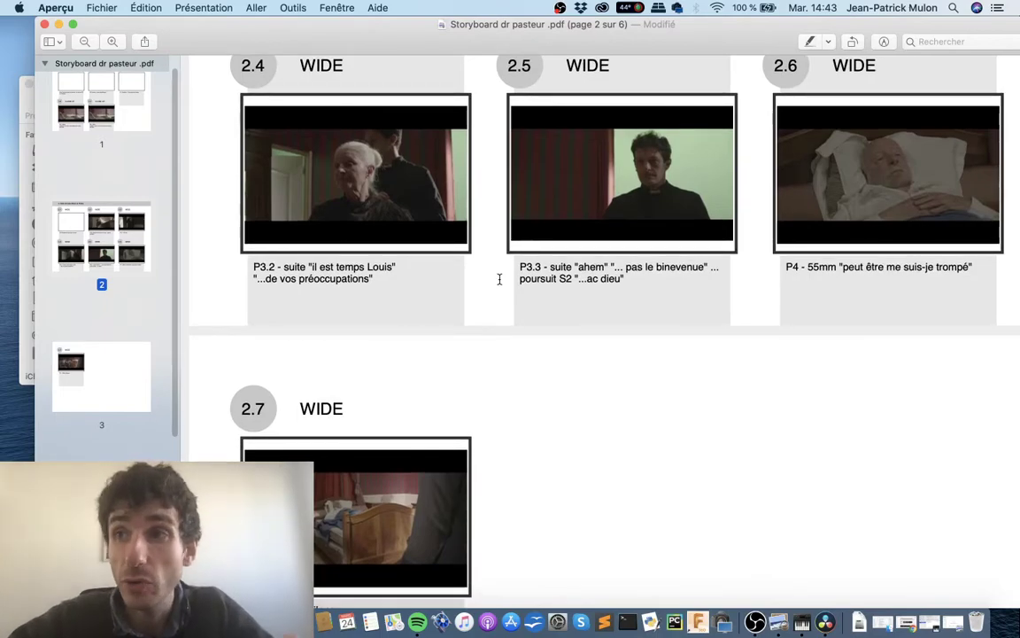
scroll(501, 257, down, 1)
scroll(503, 246, down, 5)
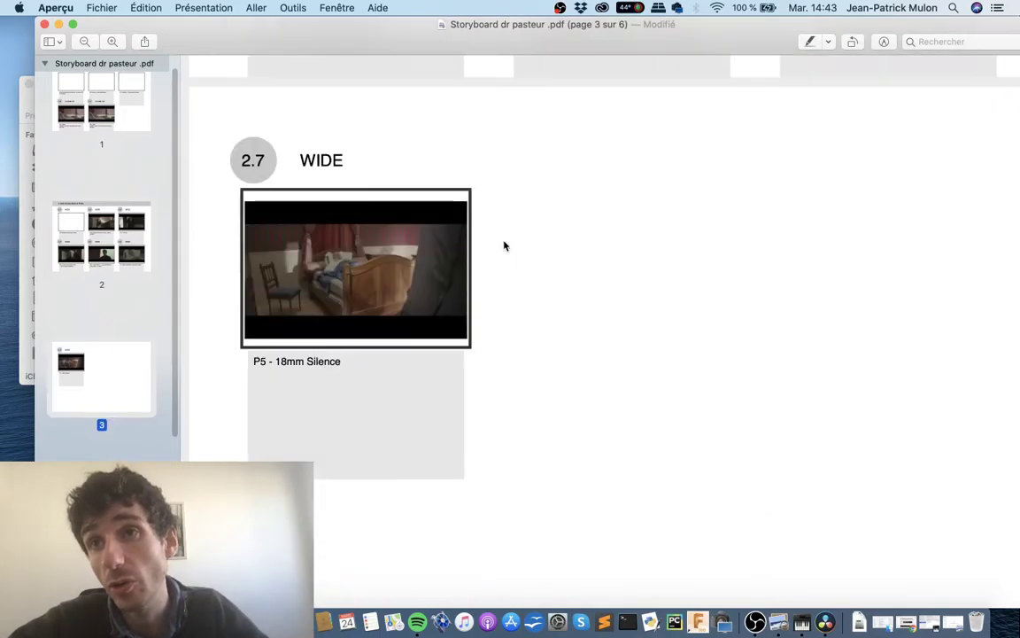
scroll(503, 245, down, 3)
scroll(503, 246, up, 2)
scroll(504, 245, down, 5)
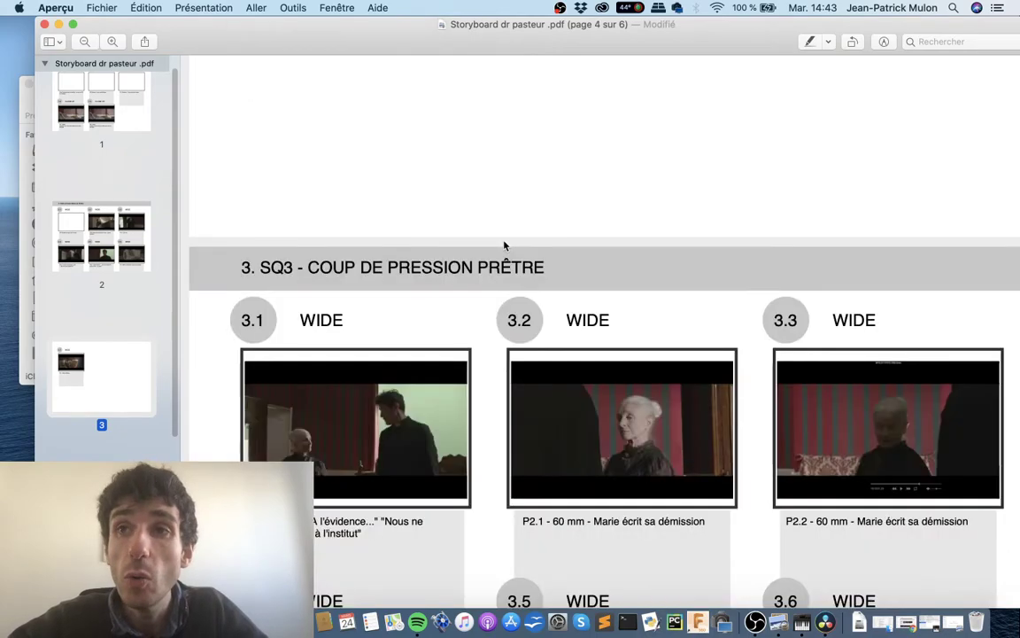
scroll(504, 245, down, 5)
scroll(504, 246, up, 2)
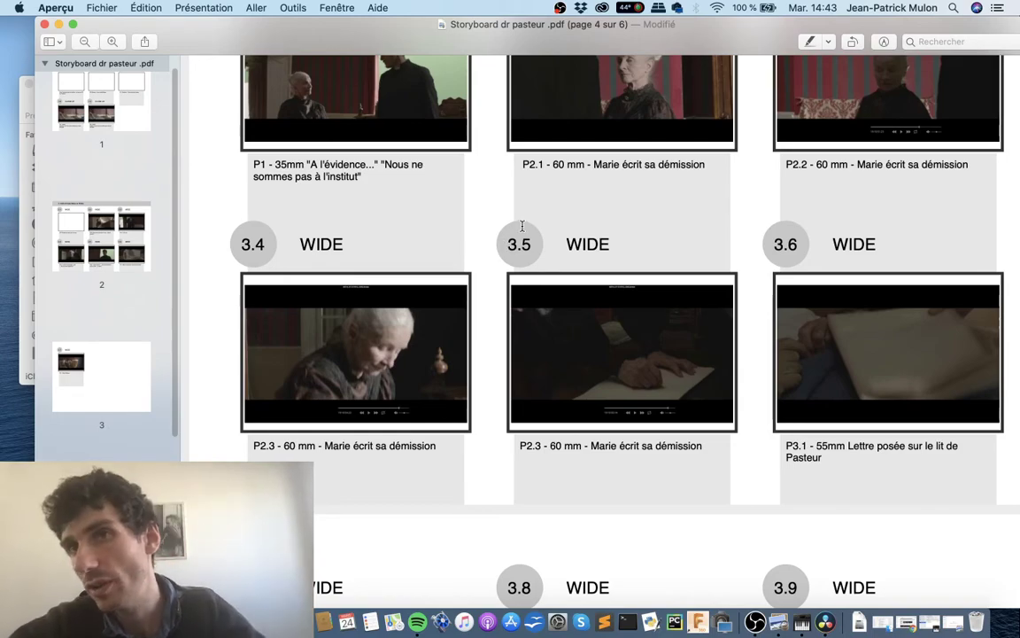
key(ctrl+Right)
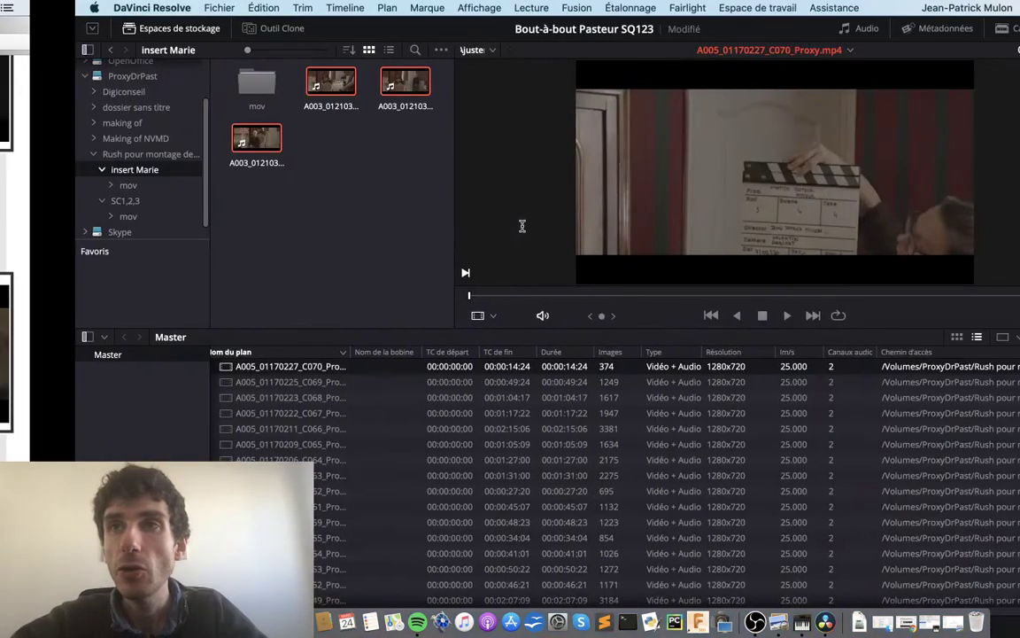
Step: End the C070 name edit, step through C069 and C068, and return to C070's start
scroll(558, 478, up, 2)
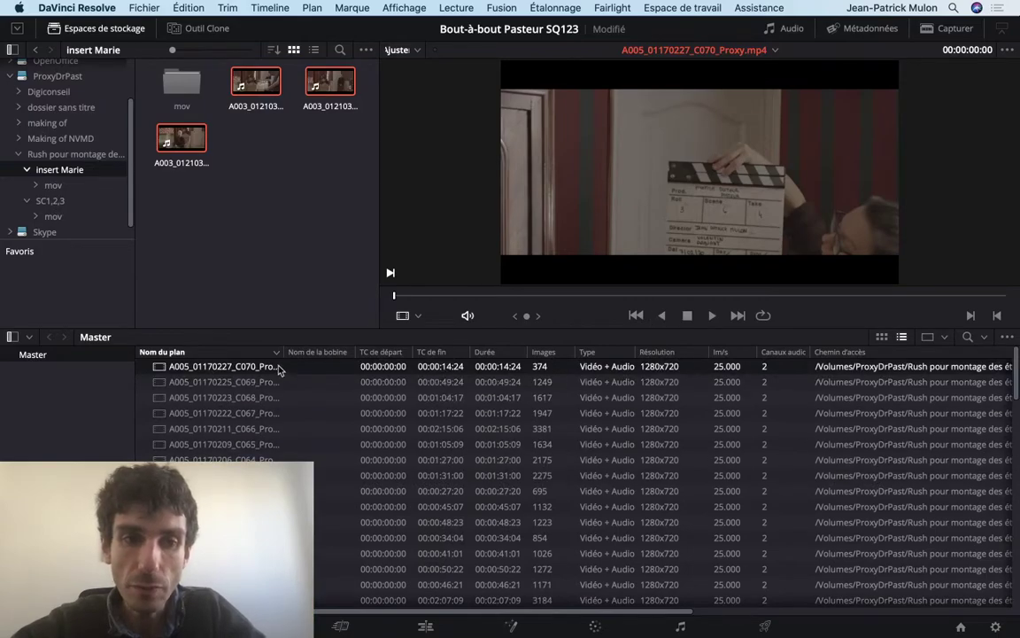
key(Return)
key(Down)
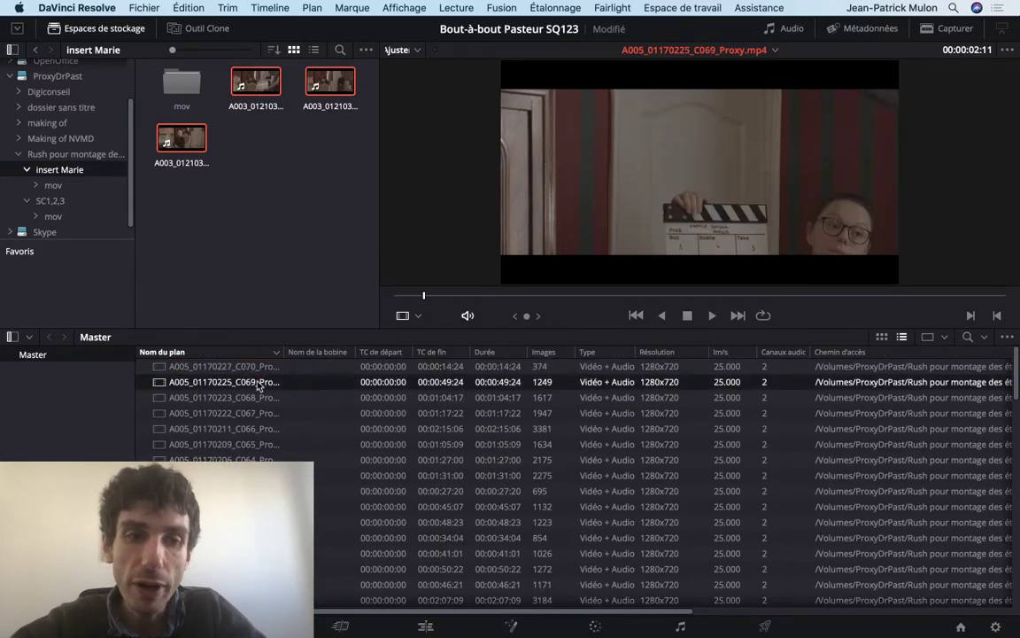
key(Down)
key(Up)
key(Up)
key(Home)
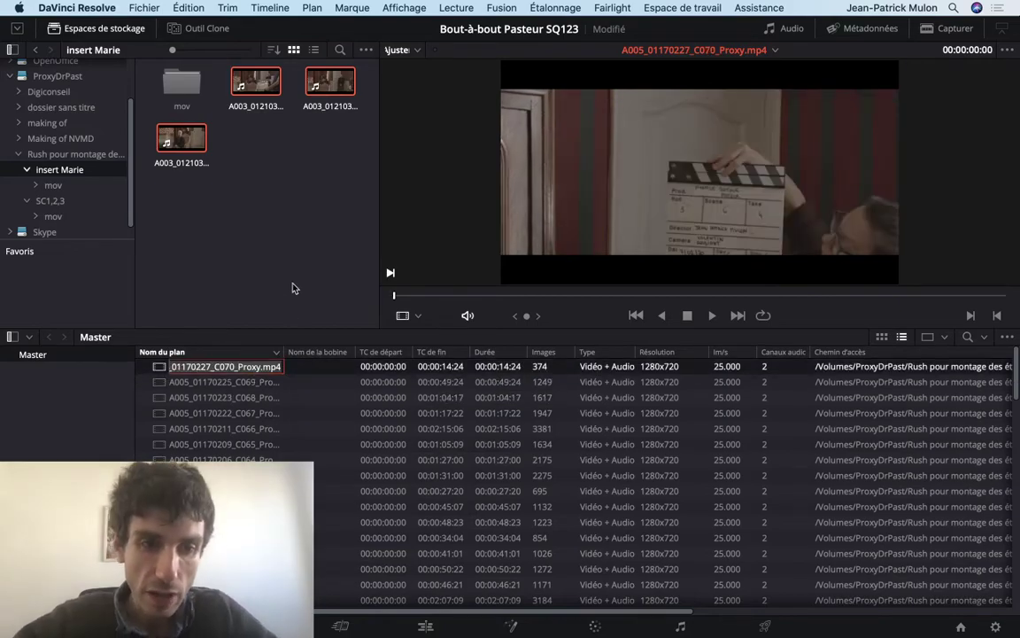
Step: Reselect clip C070 with its name left unedited, then move to the Finder desktop space
click(212, 399)
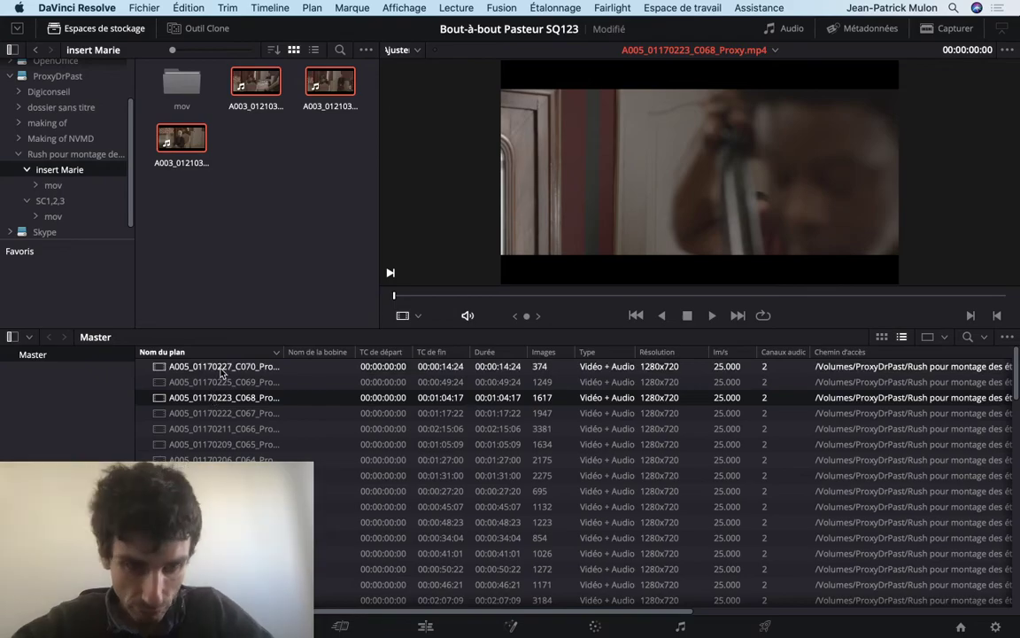
click(222, 371)
click(222, 372)
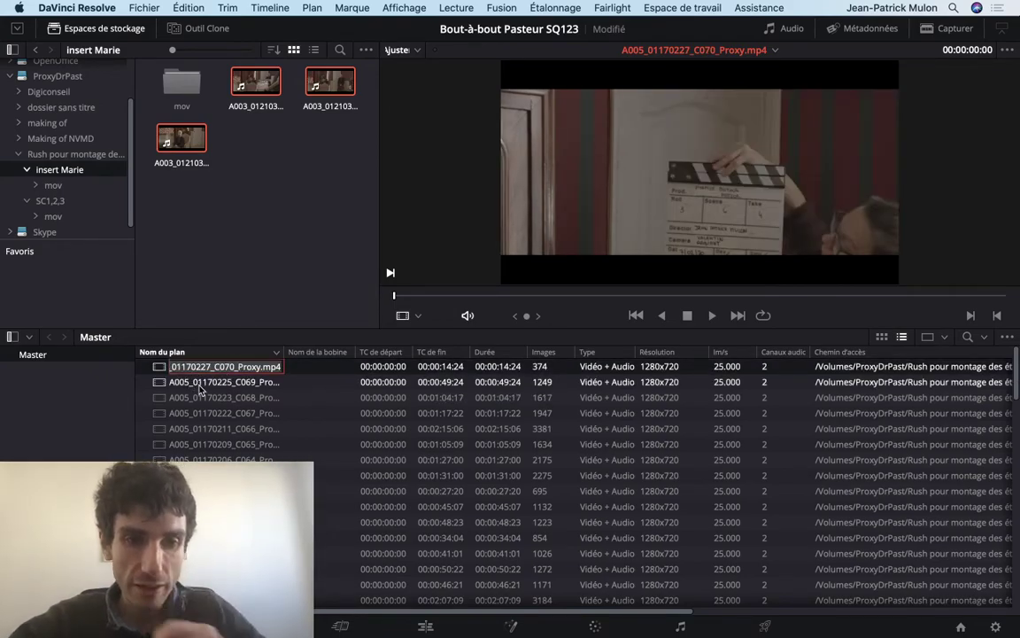
click(200, 384)
click(219, 370)
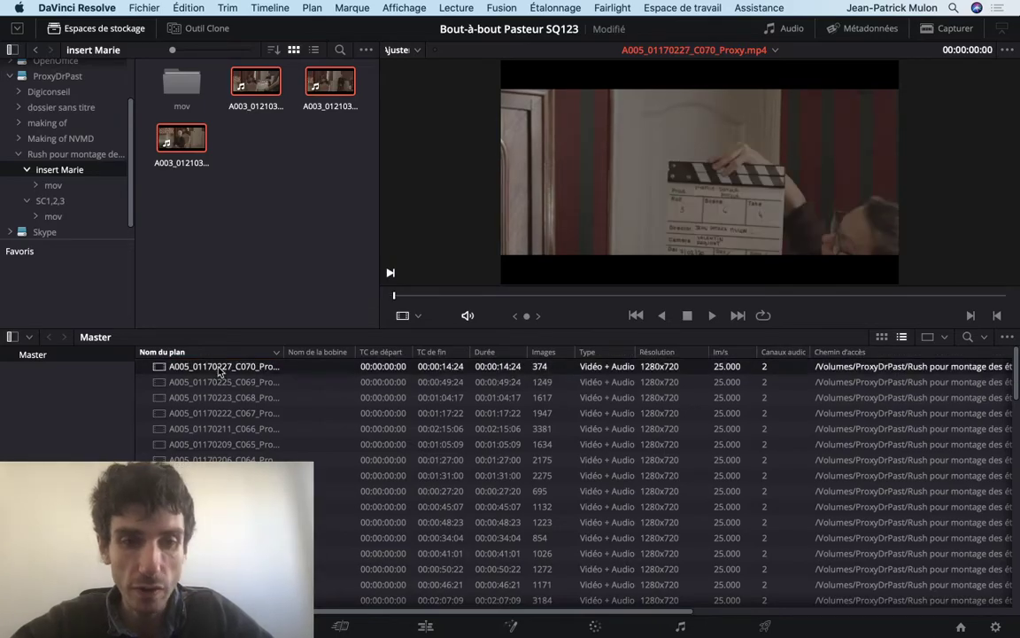
key(ctrl+Right)
key(ctrl+Left)
key(ctrl+Left)
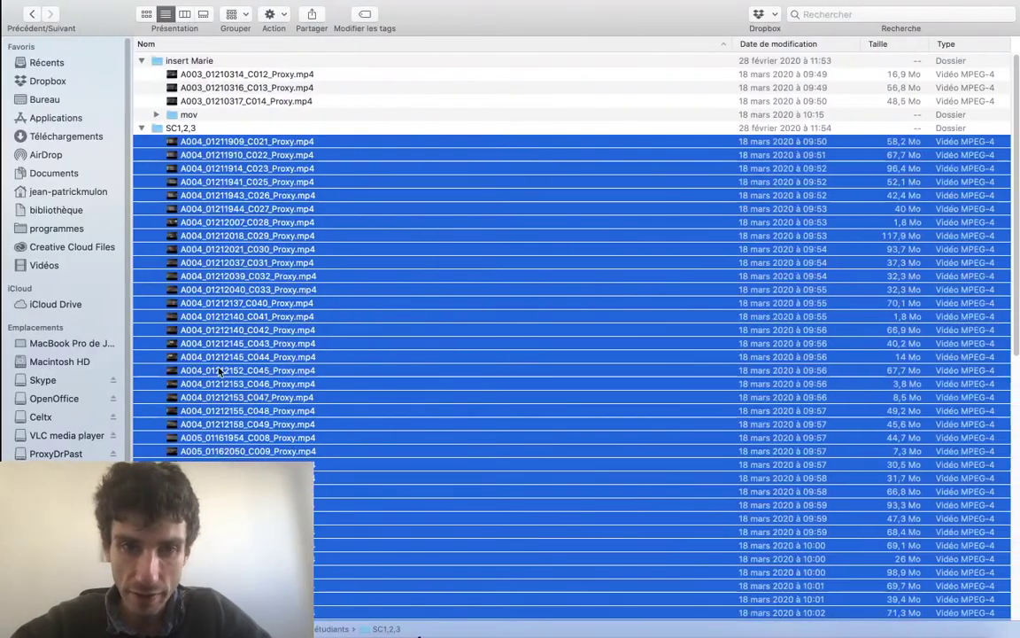
Step: Scroll to the end of the Finder list and open A005_01170227_C070_Proxy.mp4
click(256, 275)
scroll(293, 268, down, 5)
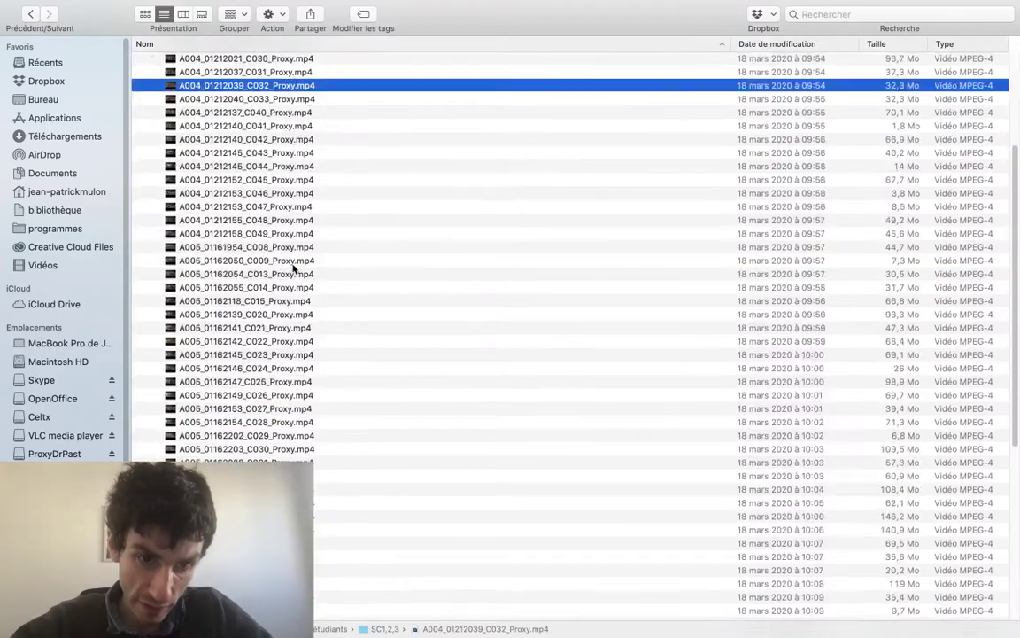
scroll(293, 267, down, 10)
click(439, 532)
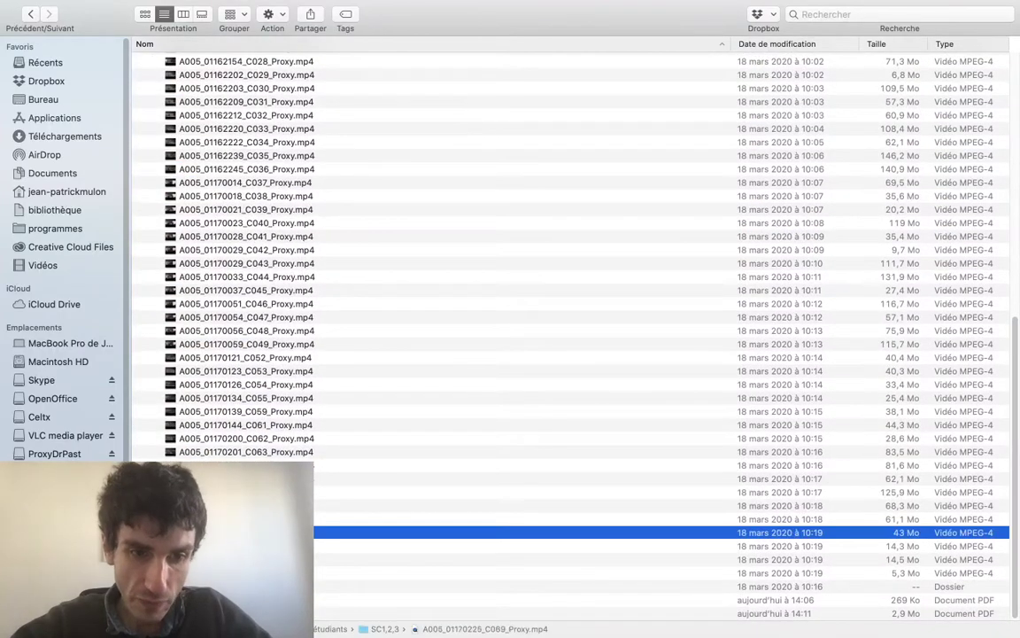
key(Down)
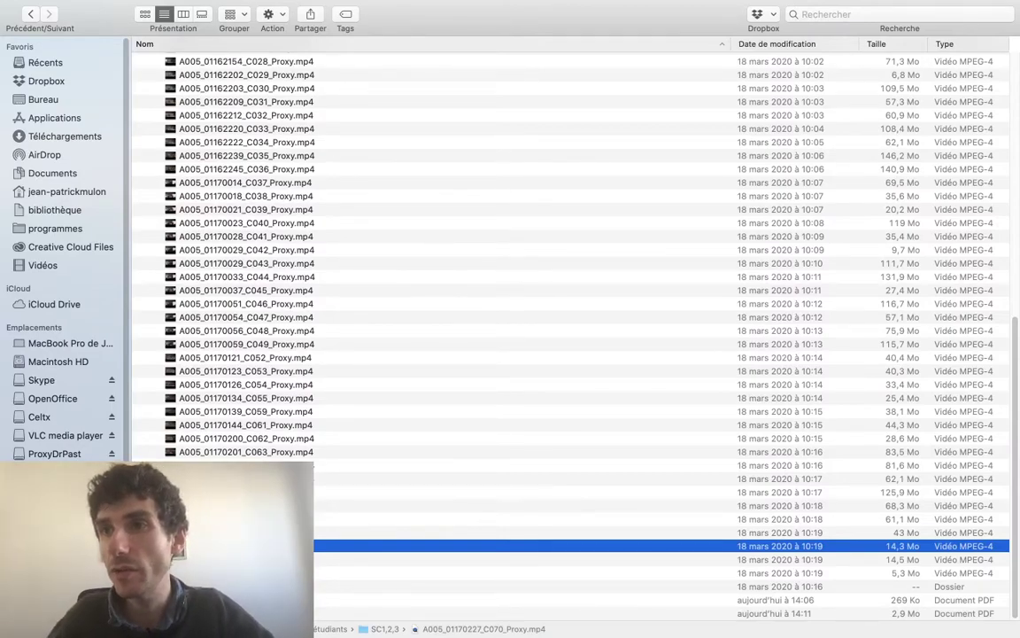
key(super+o)
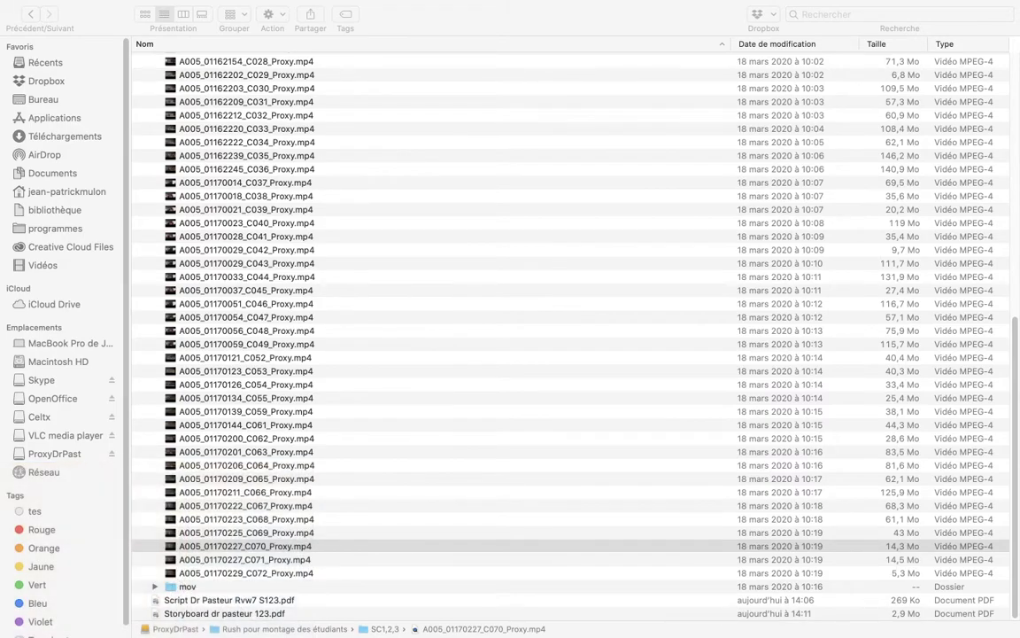
Step: Reselect the C070 file and Quick Look it to read roll 3, scene 6, take 4
click(177, 548)
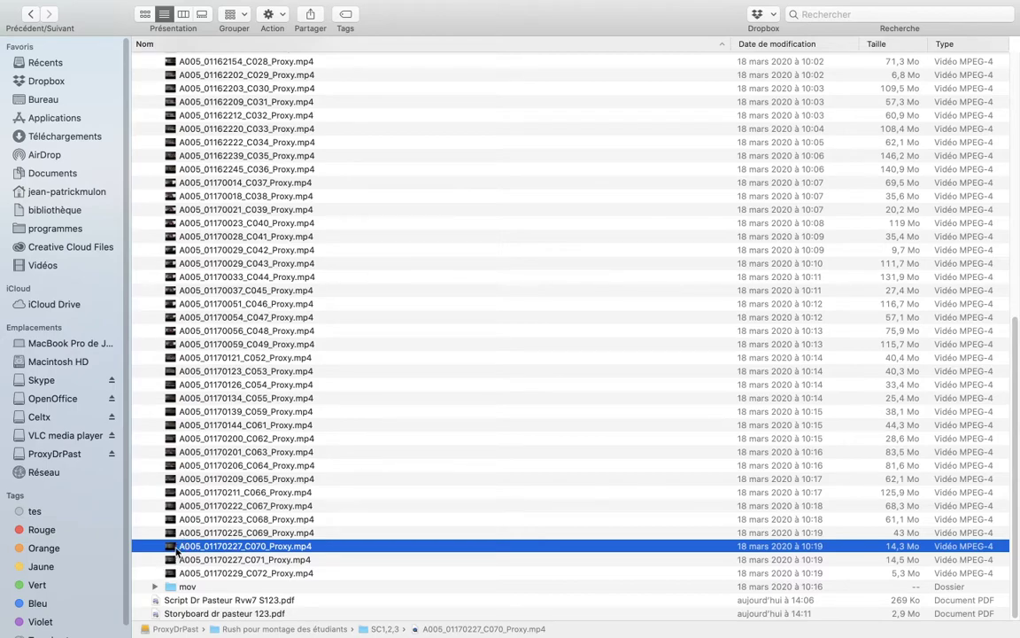
click(186, 533)
click(196, 548)
key(space)
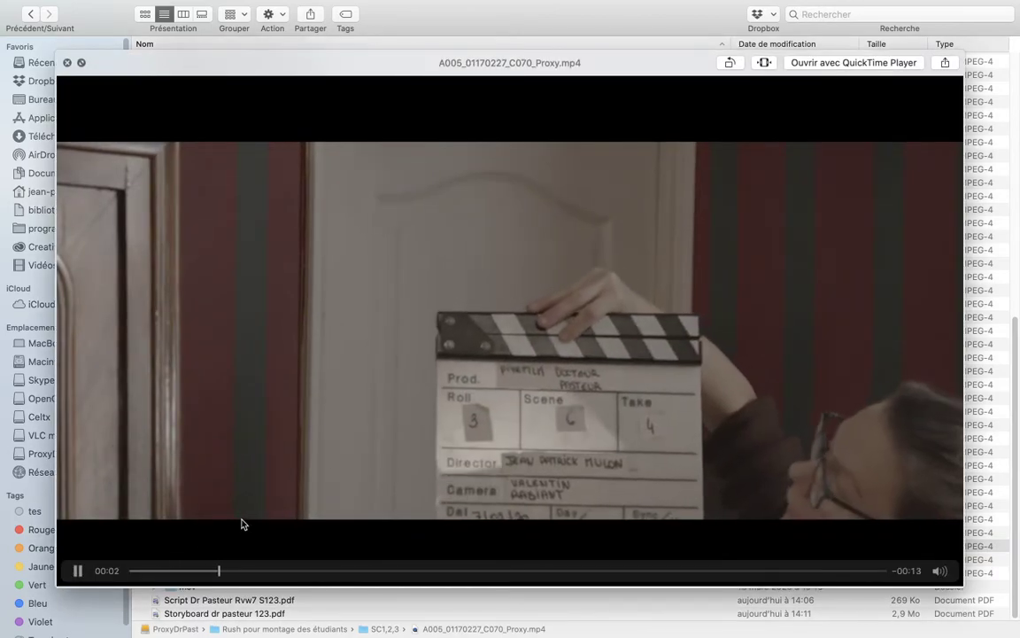
Step: Close the C070 Quick Look preview and return to the DaVinci Resolve space
mouse_move(941, 570)
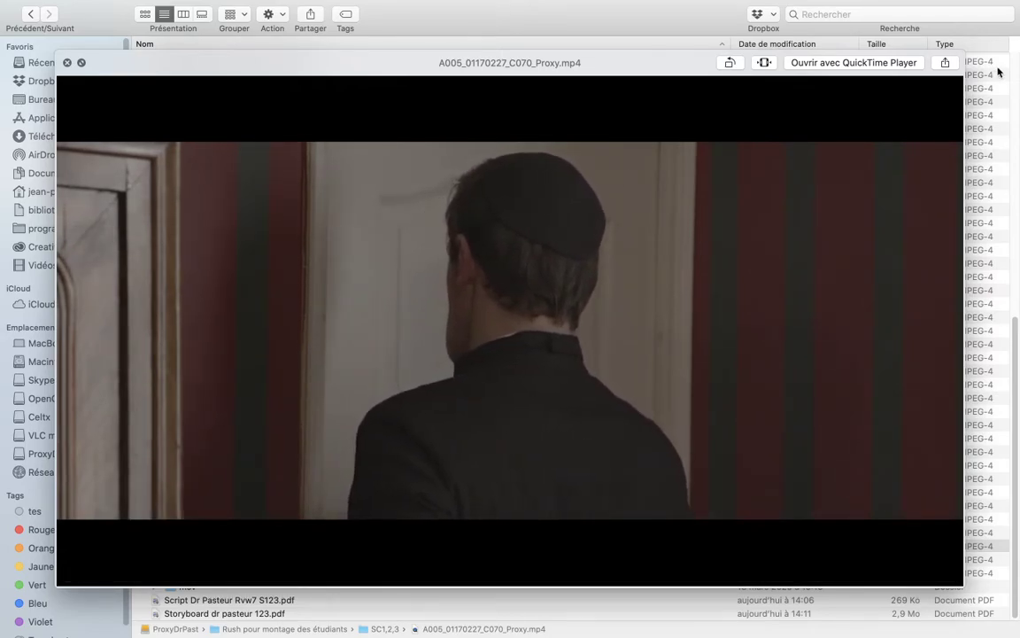
key(space)
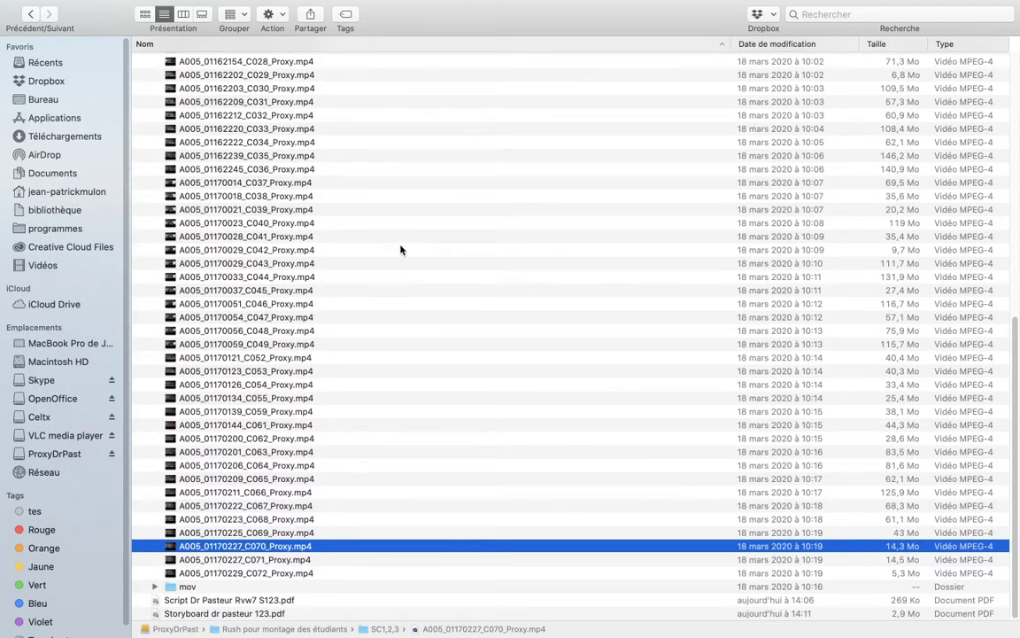
key(ctrl+Left)
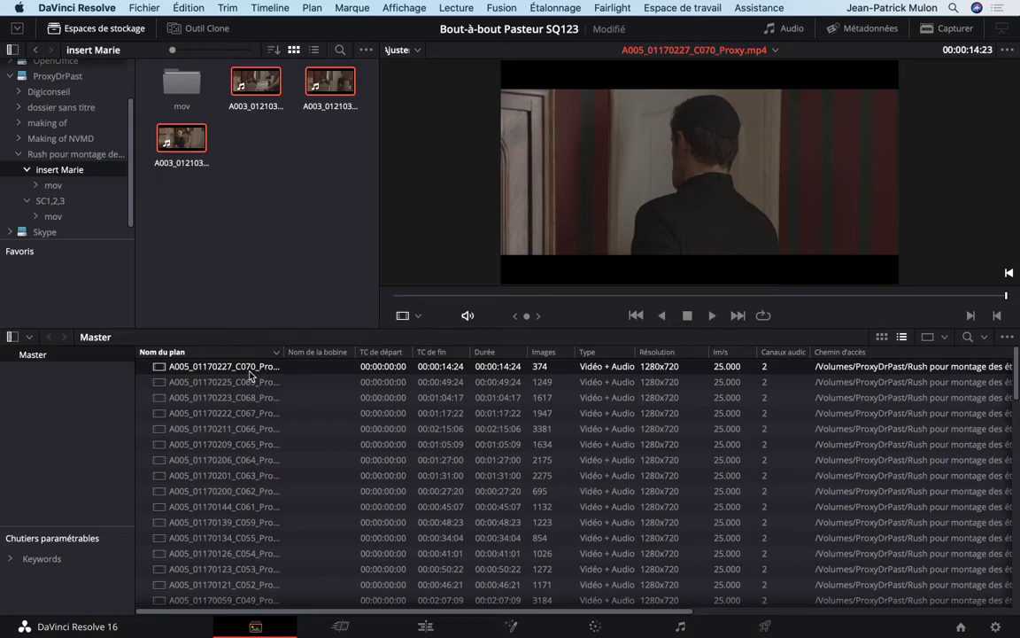
Step: Rename Media Pool clip C070 to 'SQ3SC6Pr4 - mauvaise'
click(250, 371)
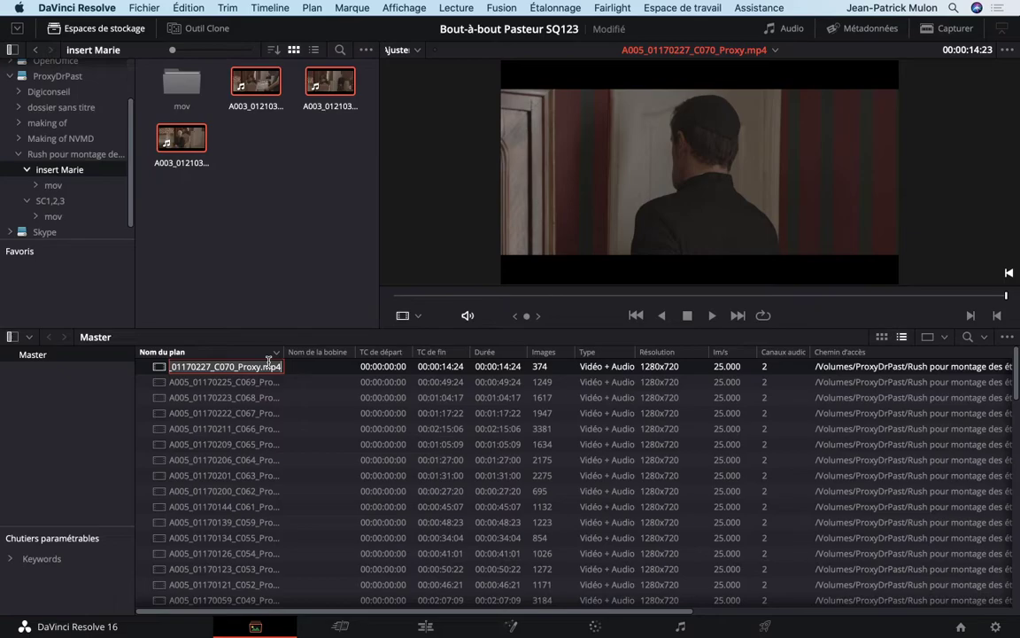
text(SQ3SC6Pr4 - mauvaise)
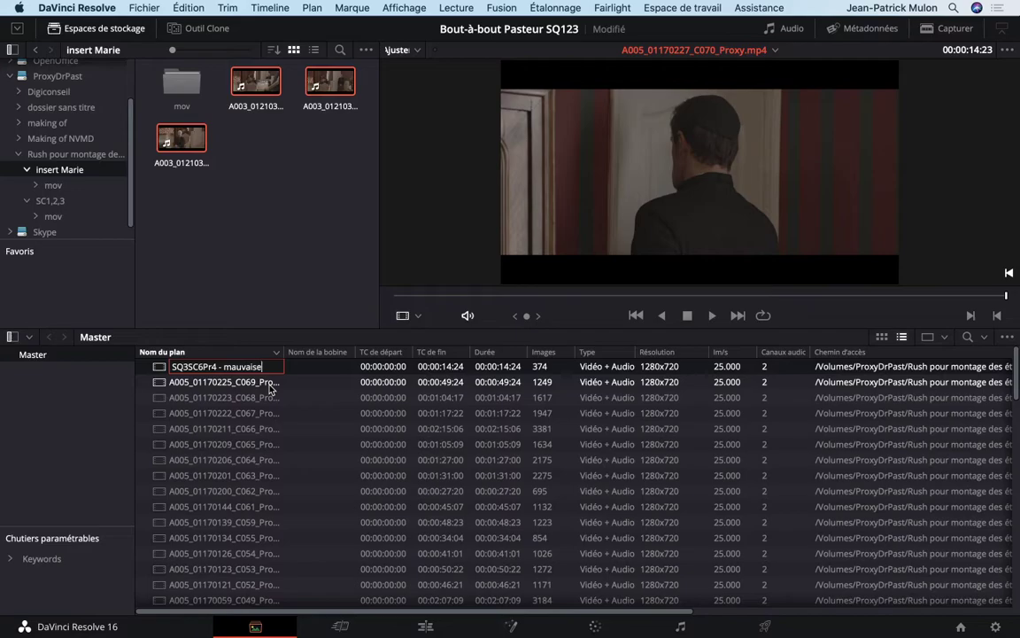
key(Return)
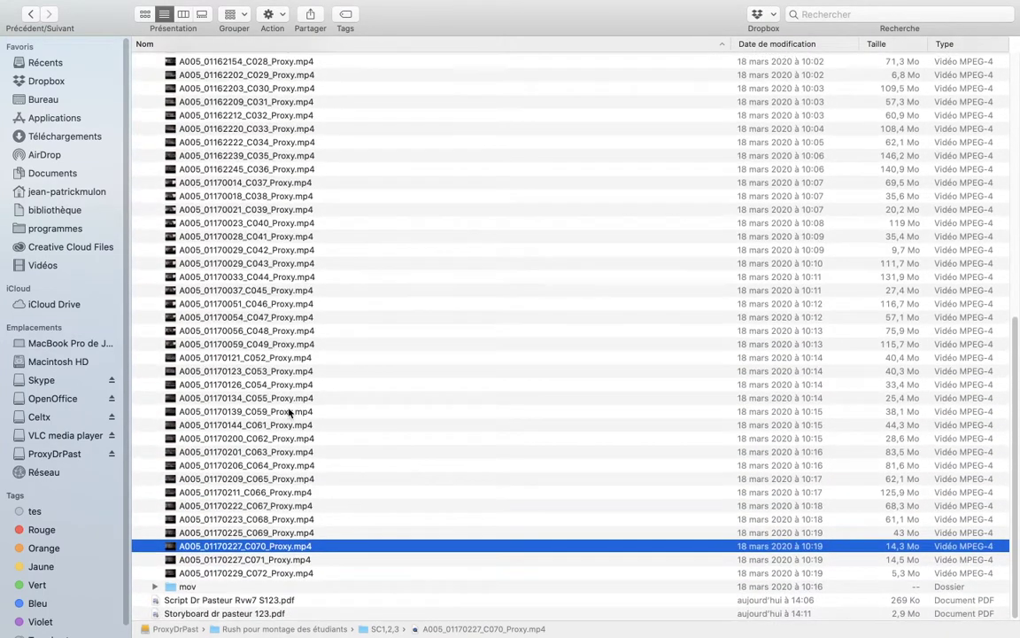
Step: Navigate Finder back to the SC1,2,3 proxy list and reselect the C070 proxy file
click(275, 519)
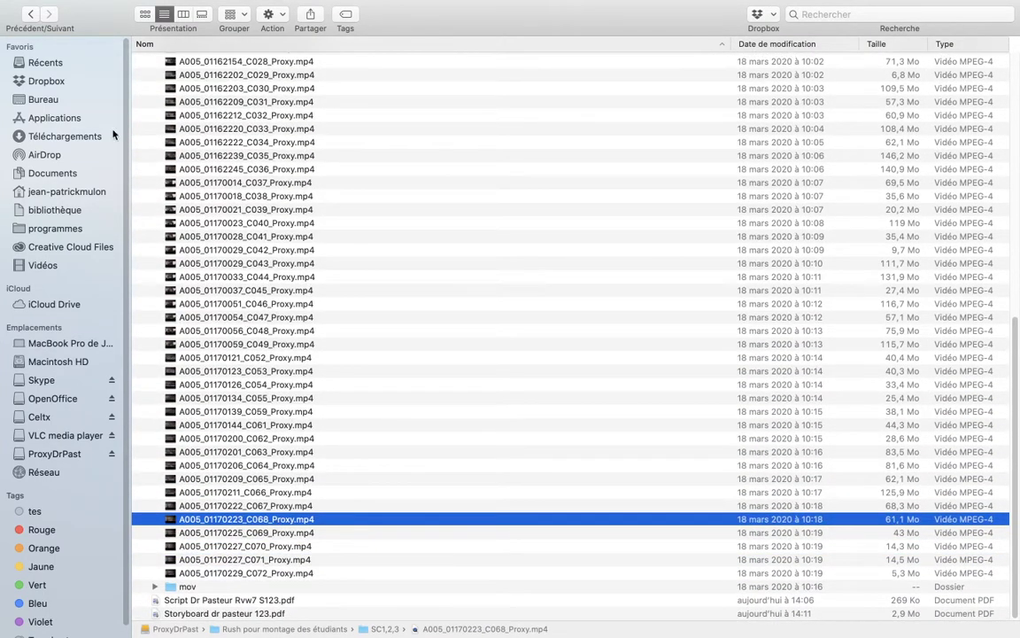
click(45, 14)
click(30, 15)
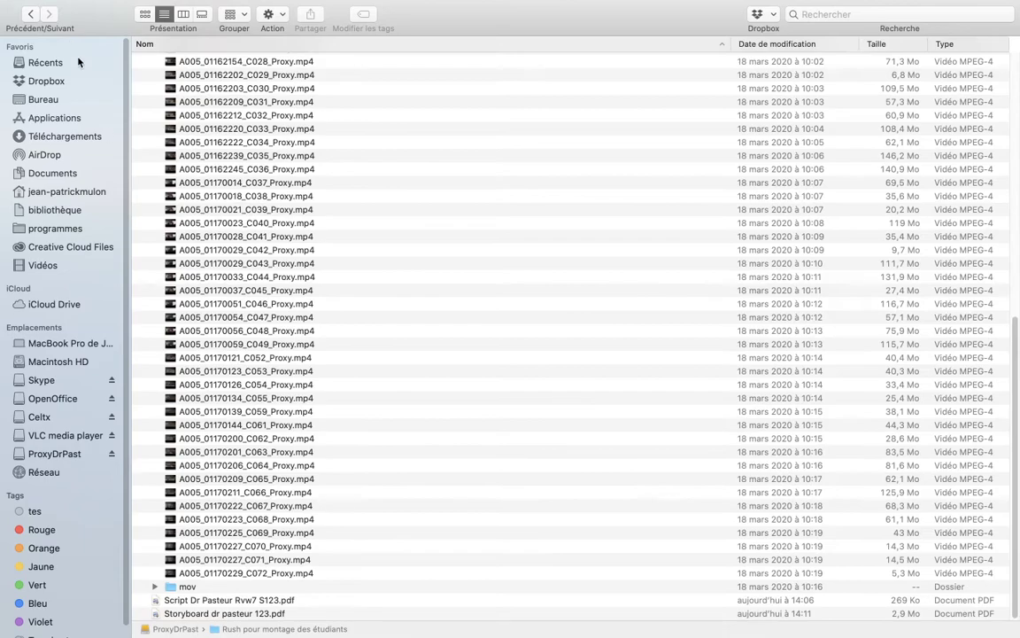
click(261, 547)
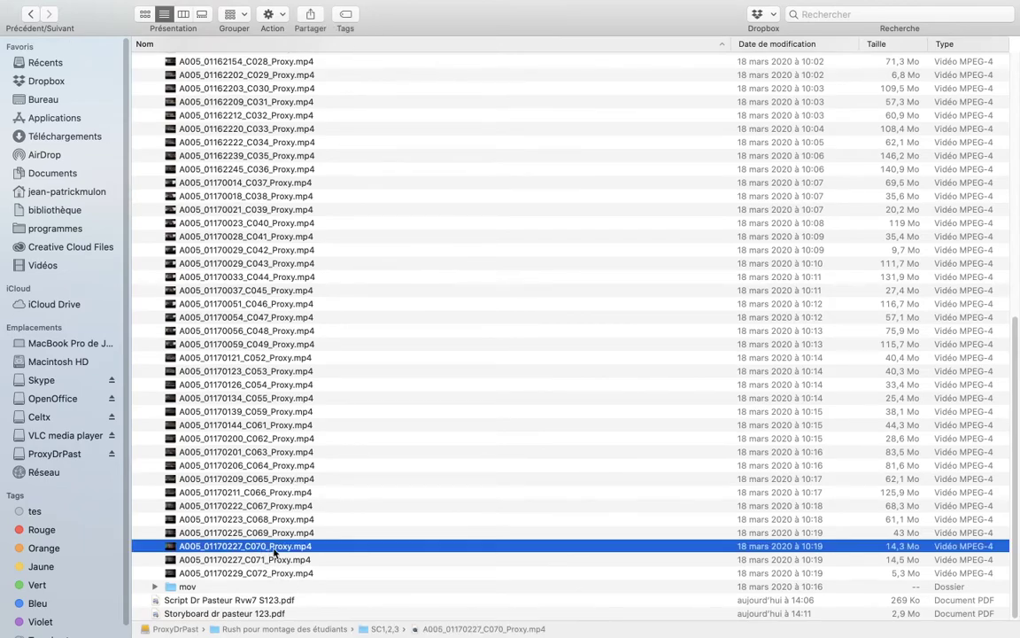
Step: Back in Resolve, step through clips C069 down to C063 in the viewer
key(super+Tab)
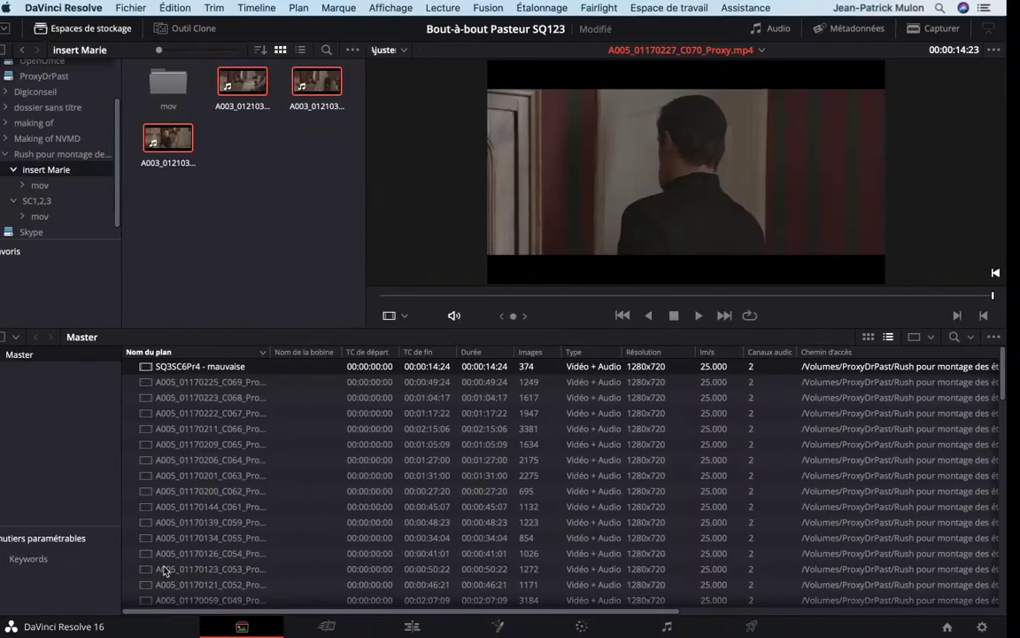
scroll(224, 382, down, 10)
scroll(251, 431, down, 10)
scroll(250, 430, up, 15)
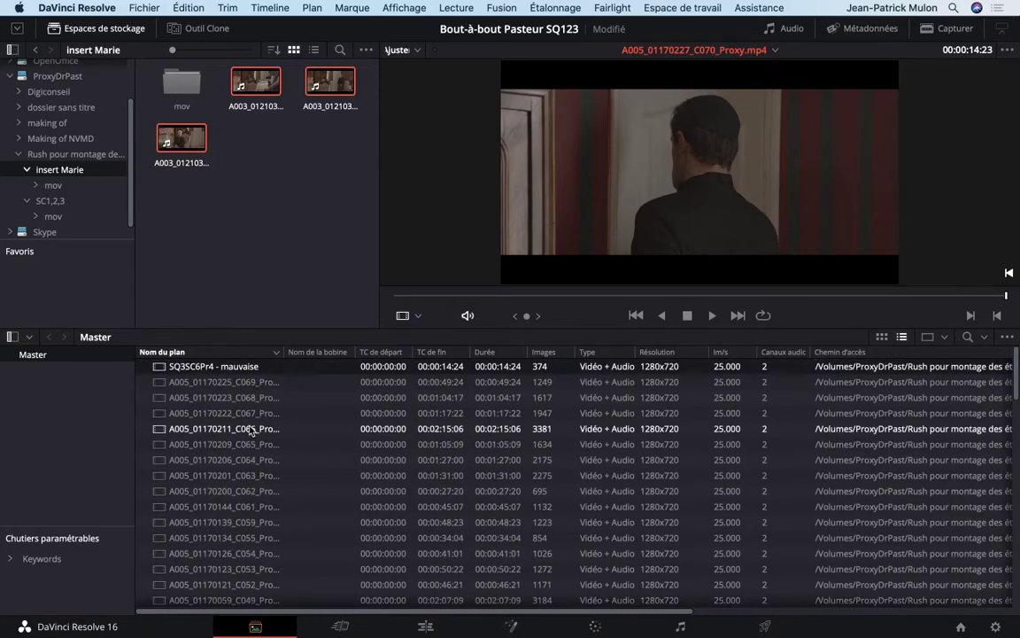
click(226, 381)
click(235, 398)
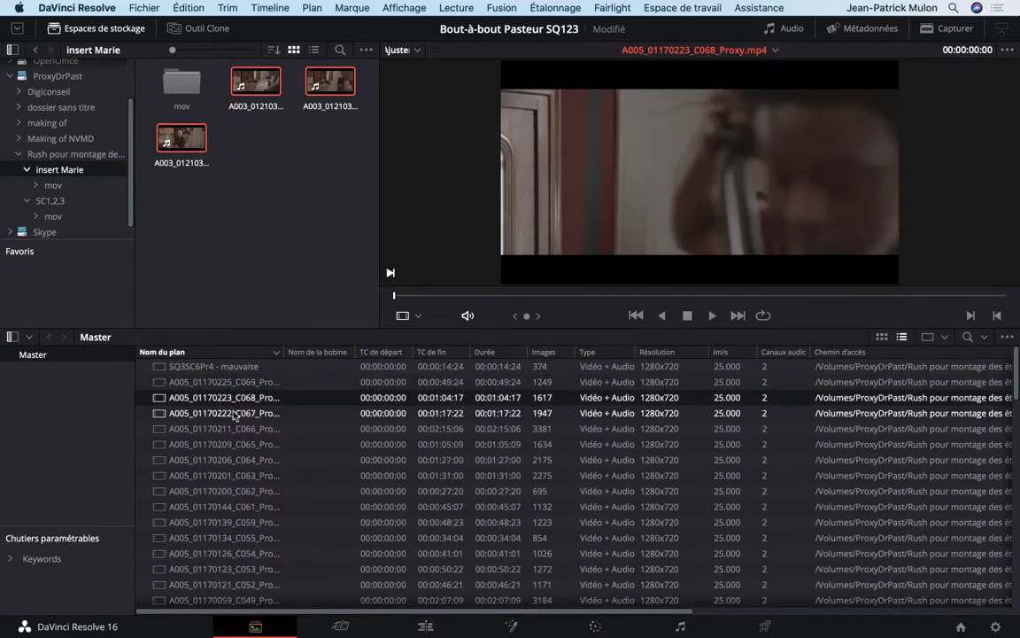
click(239, 413)
click(240, 429)
click(242, 444)
click(244, 460)
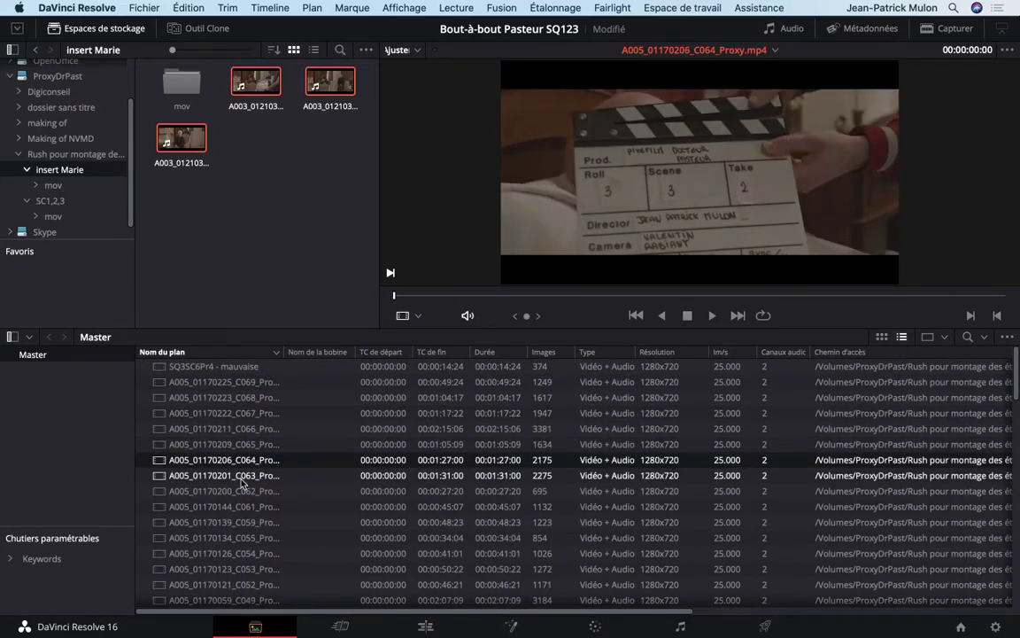
click(243, 476)
Step: Scroll the Media Pool further and browse clips C061 and C062
scroll(243, 478, down, 2)
click(242, 475)
key(Down)
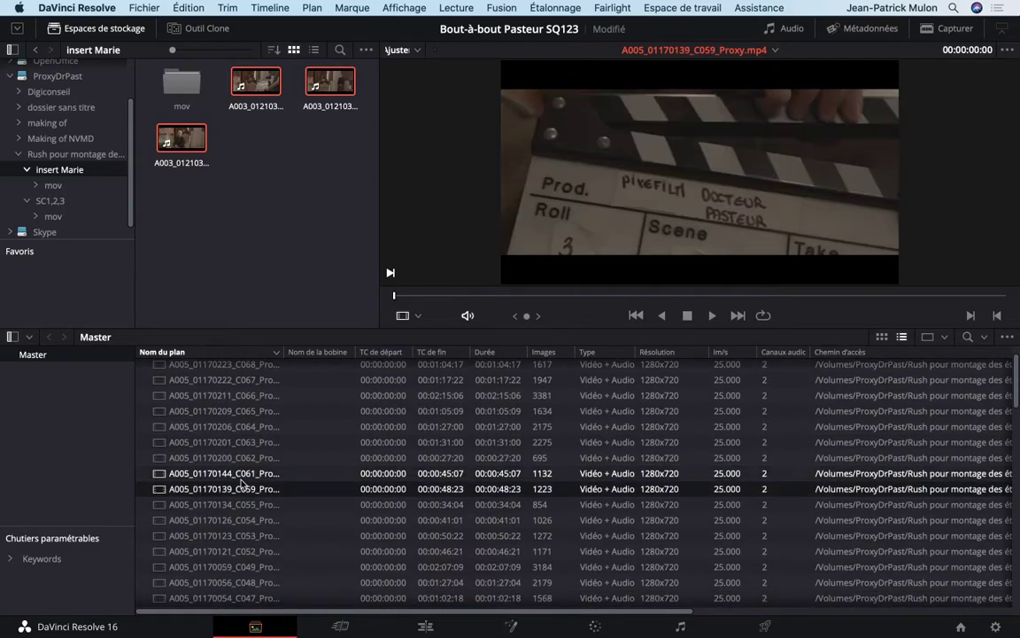
key(Down)
key(Down)
key(Down)
key(Up)
key(Up)
key(Up)
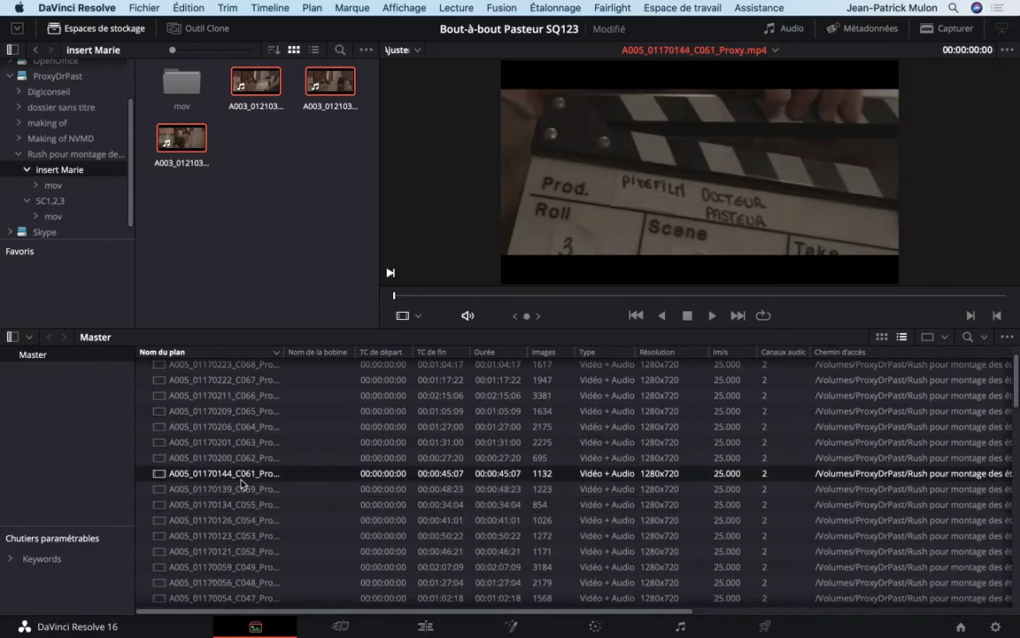
key(Up)
Step: Glance at Finder, then load SQ3SC6Pr4 - mauvaise into the Resolve viewer
key(super+Tab)
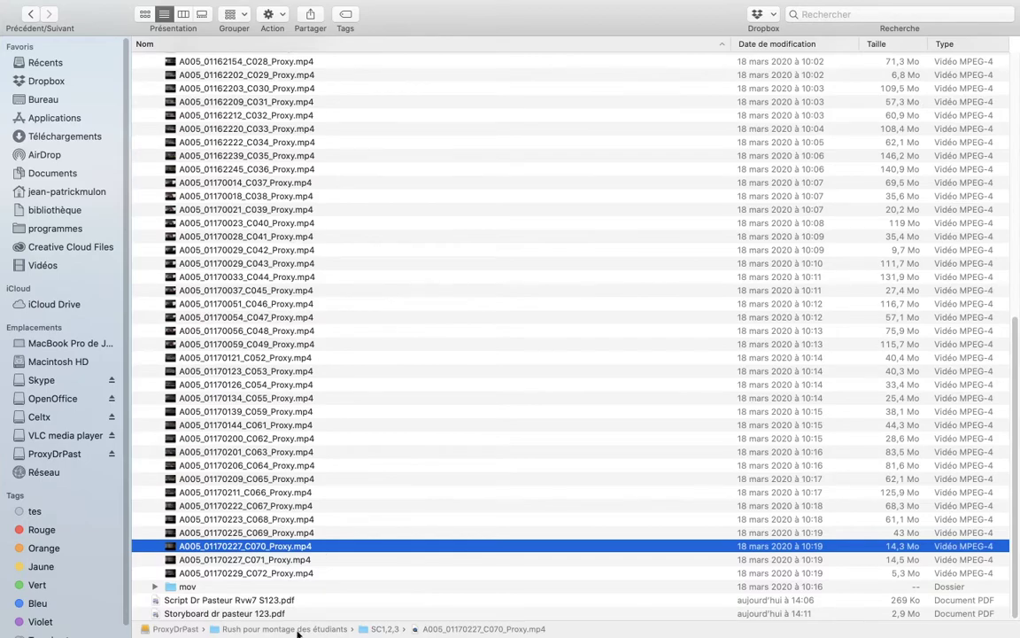
scroll(284, 347, up, 15)
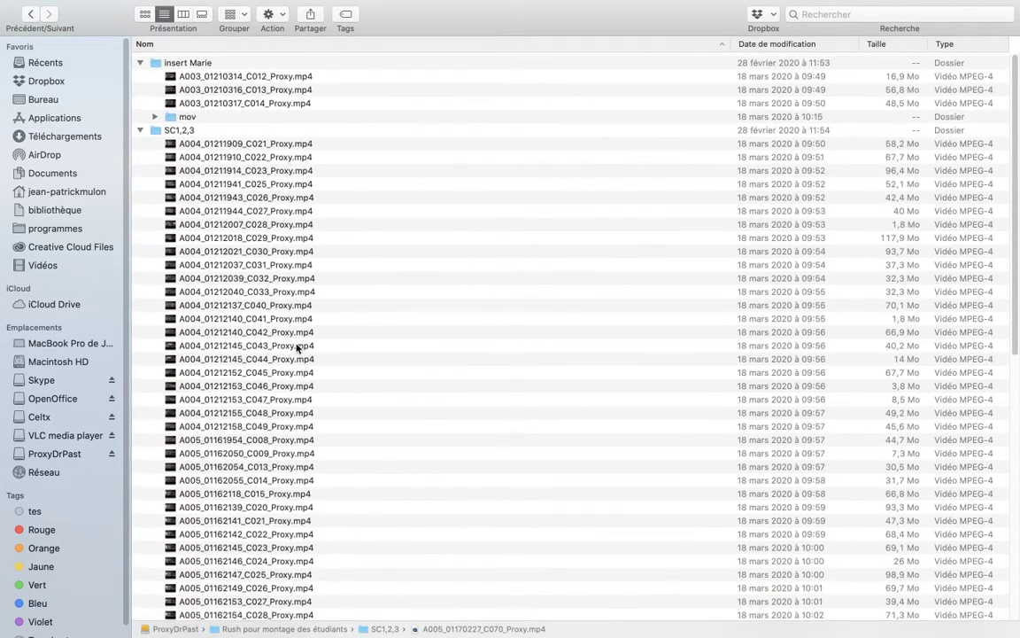
key(super+Tab)
scroll(270, 549, up, 2)
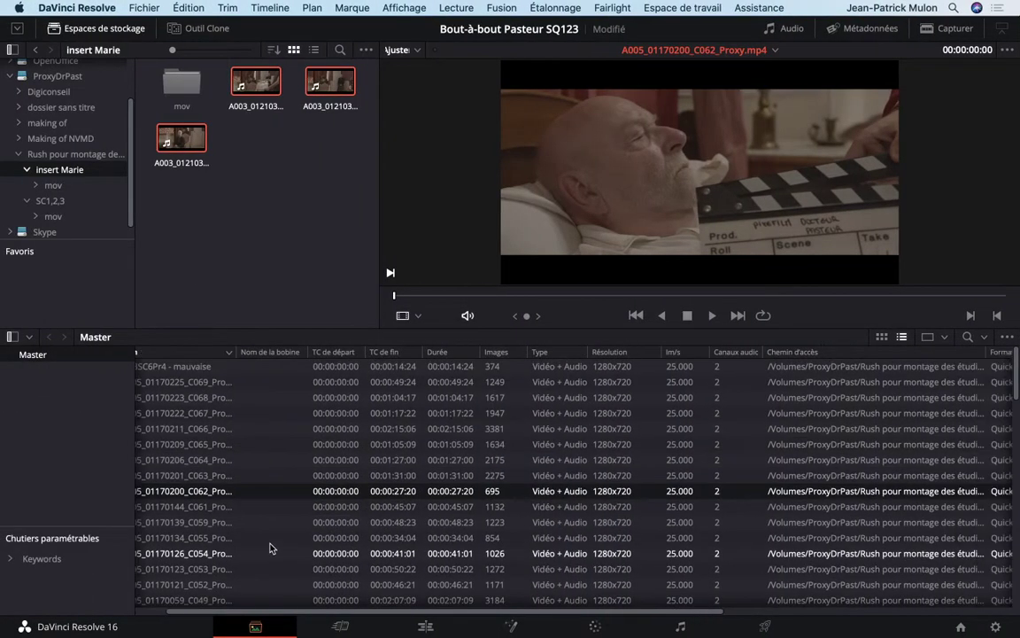
scroll(269, 544, right, 2)
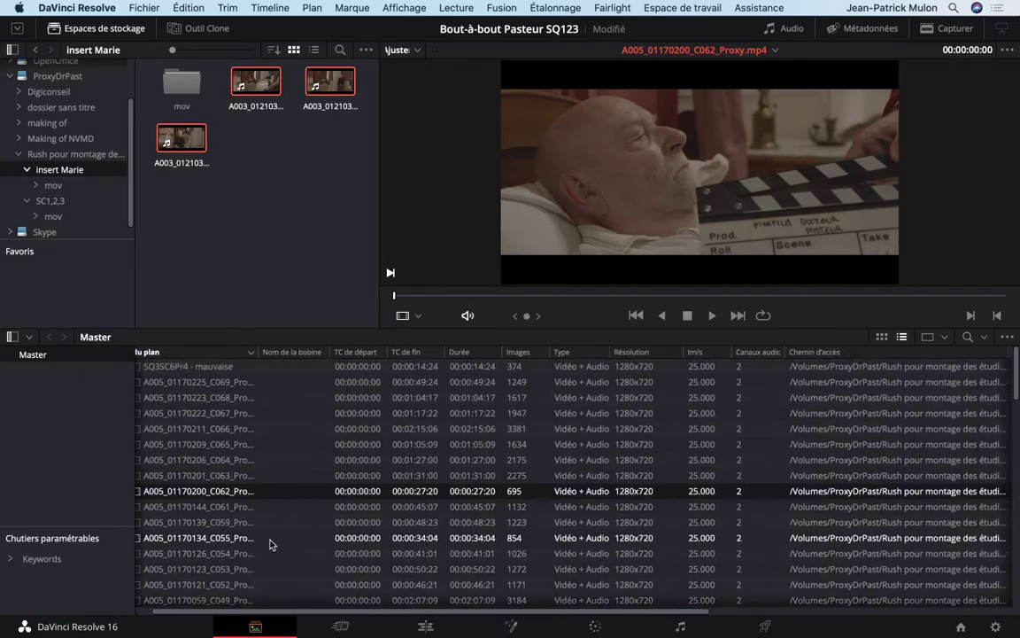
click(213, 383)
click(209, 370)
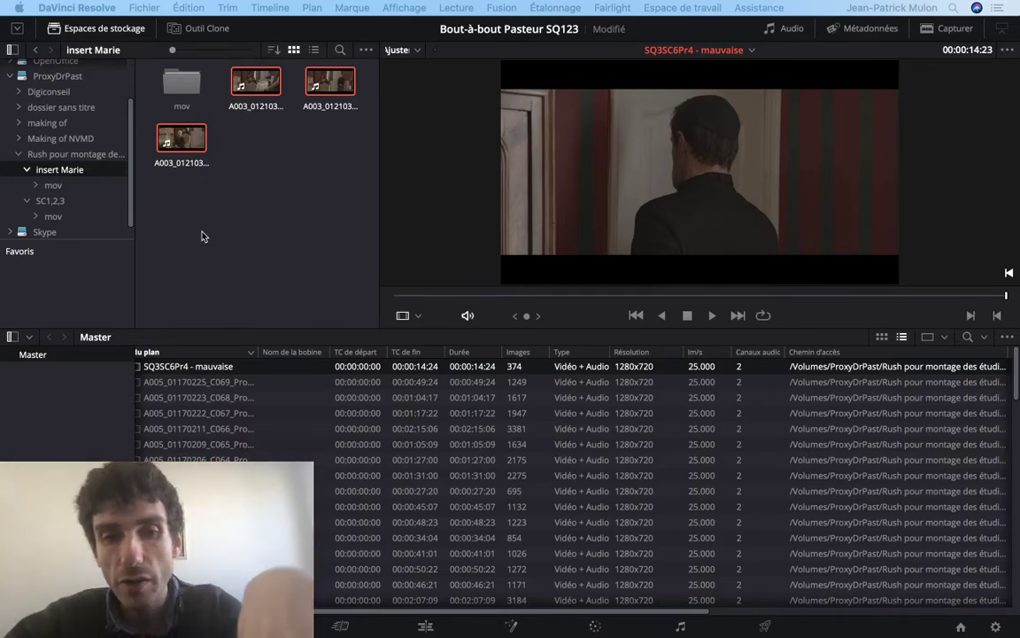
scroll(364, 425, left, 2)
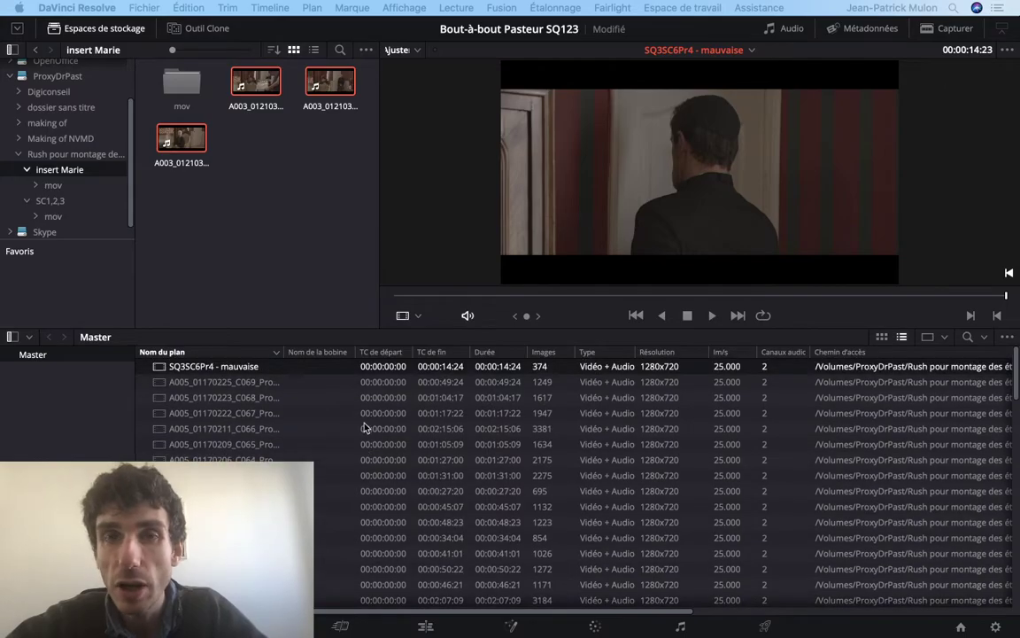
Step: Scroll Finder's SC1,2,3 list down to the C070 file, then return to Resolve's Master bin
key(super+Tab)
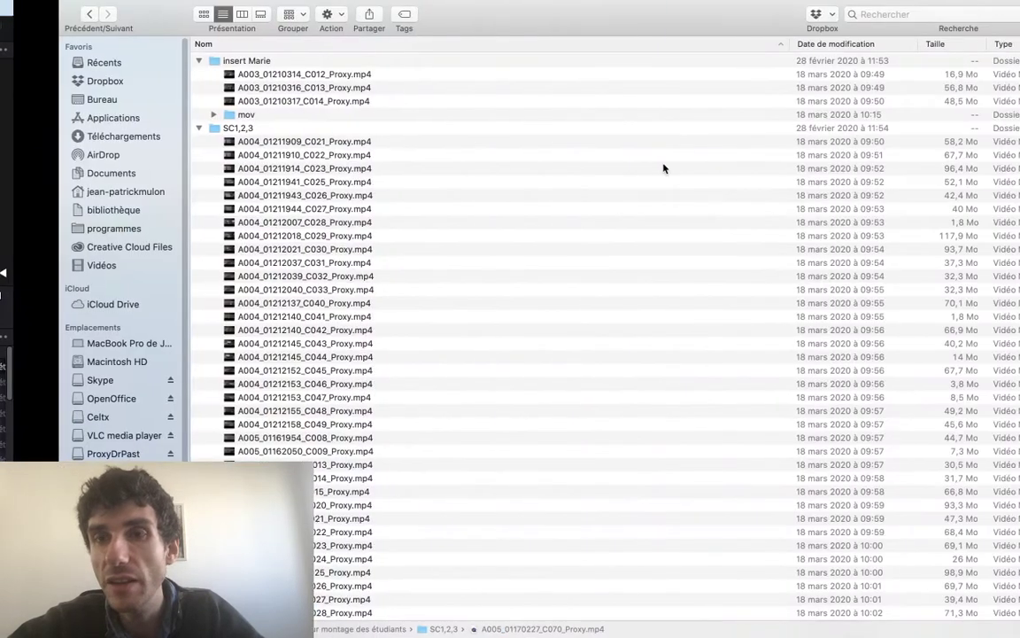
scroll(666, 167, down, 5)
scroll(567, 531, down, 10)
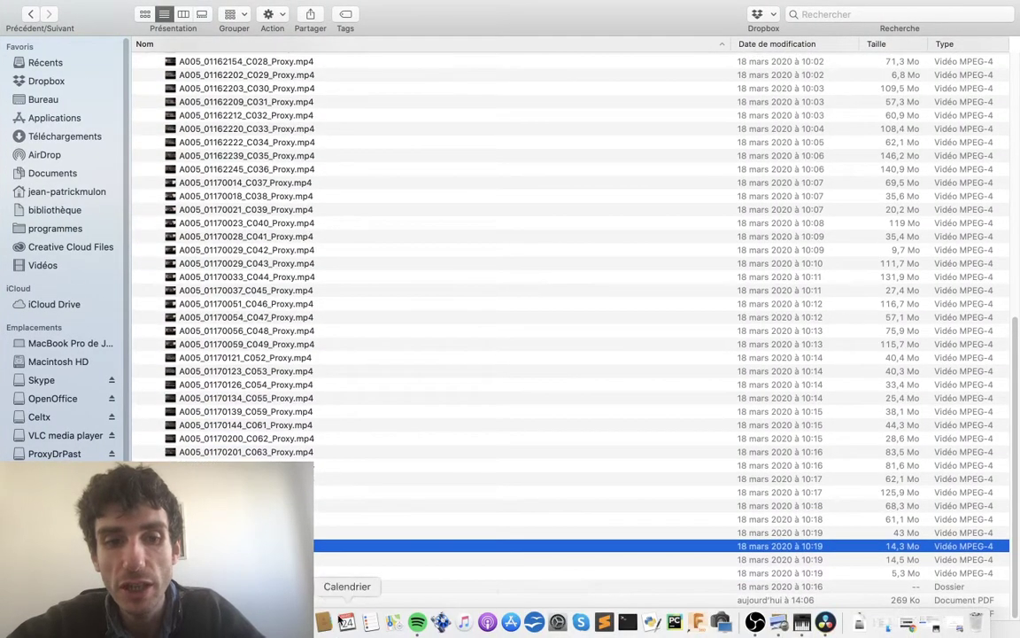
key(super+Tab)
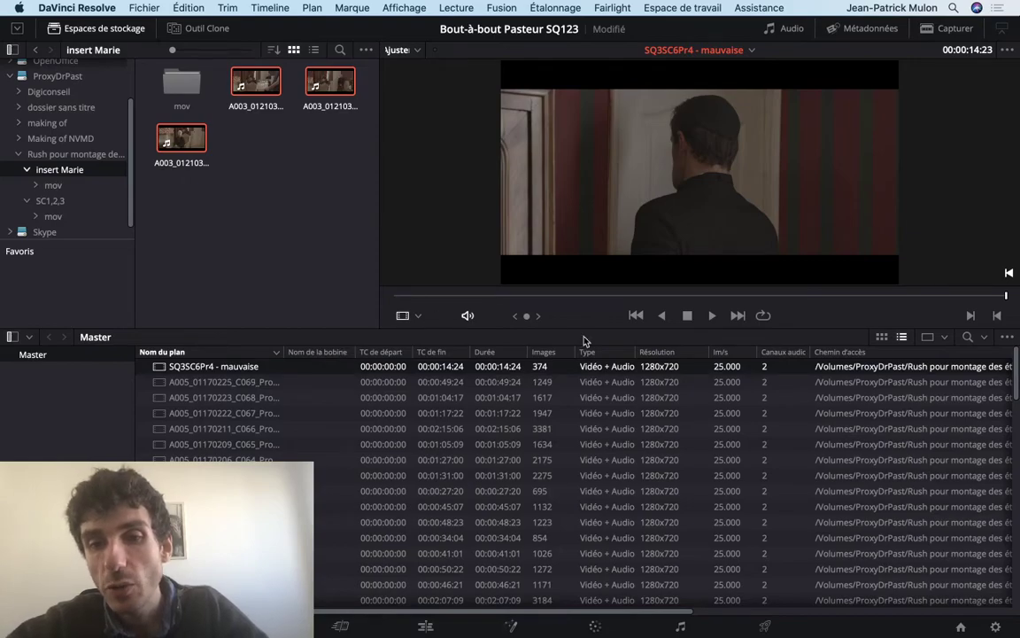
scroll(591, 426, right, 5)
scroll(591, 426, left, 5)
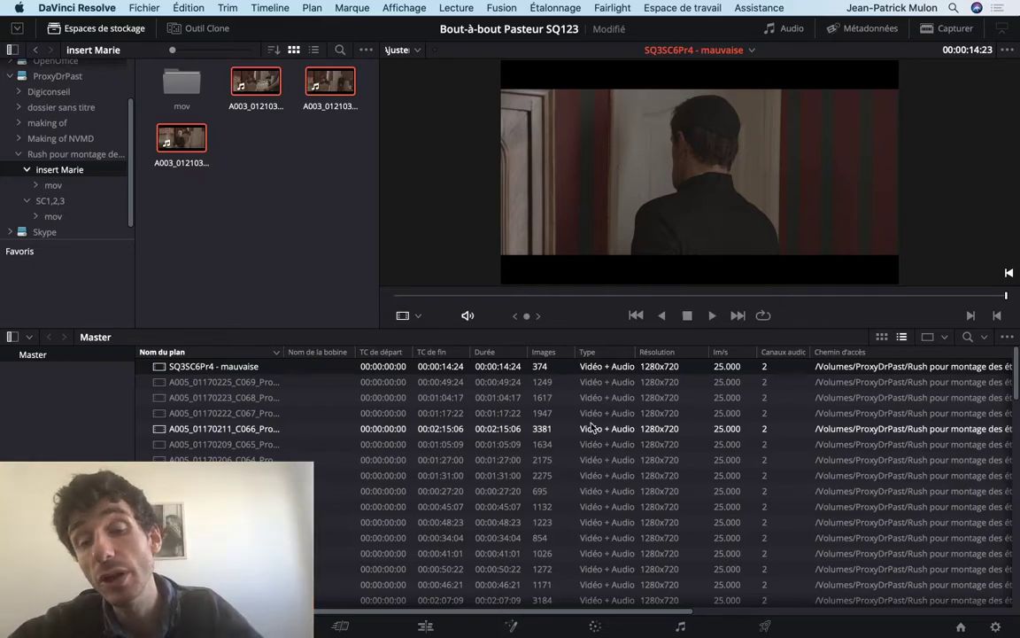
Step: Scroll the Media Pool columns left and right to inspect the SQ3SC6Pr4 - mauvaise clip details
scroll(647, 403, right, 10)
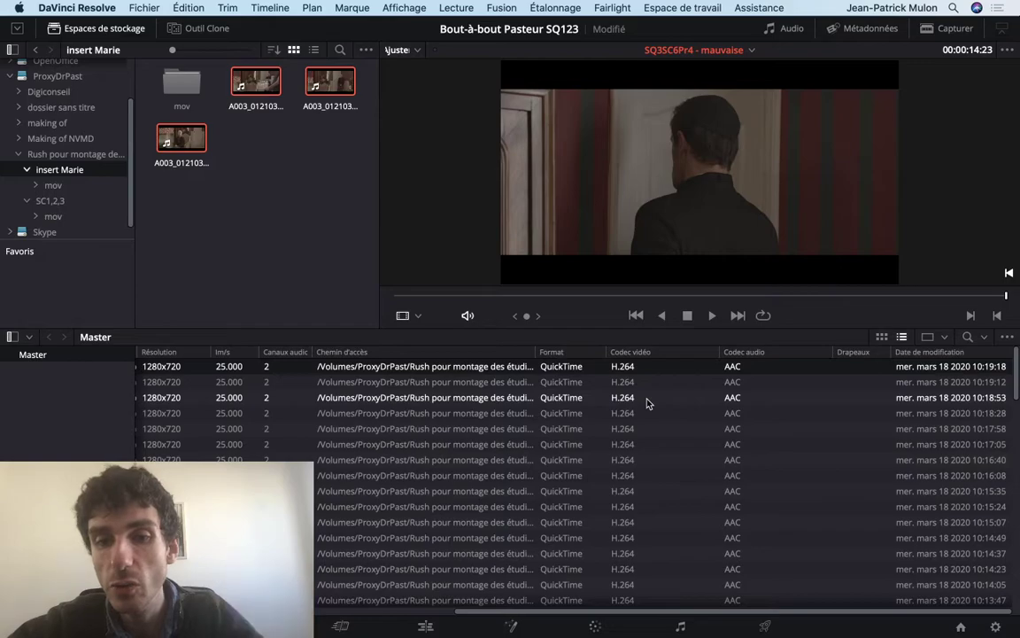
scroll(651, 394, left, 5)
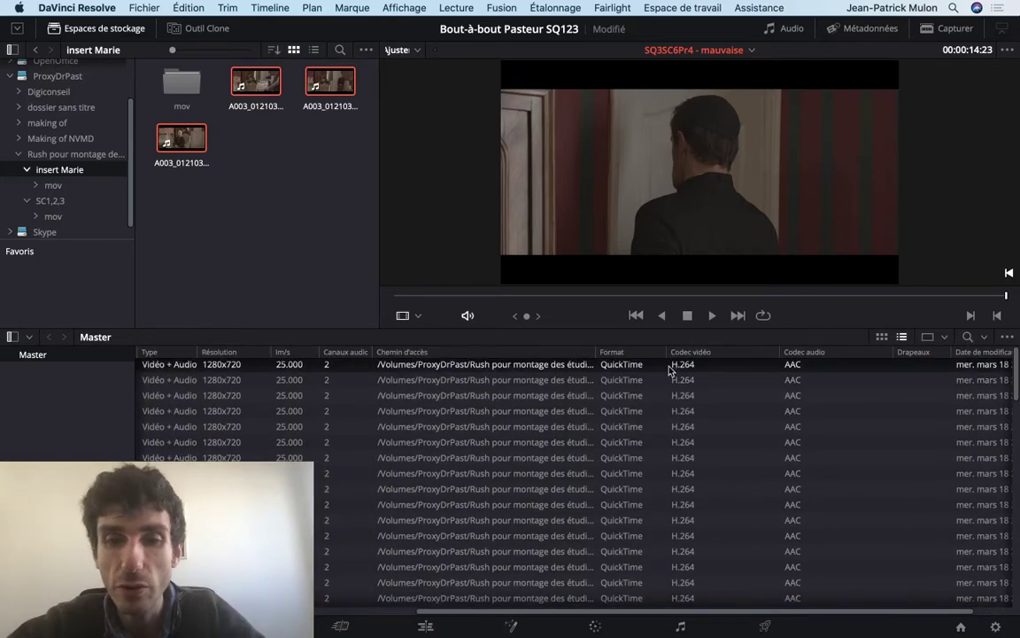
scroll(671, 370, left, 10)
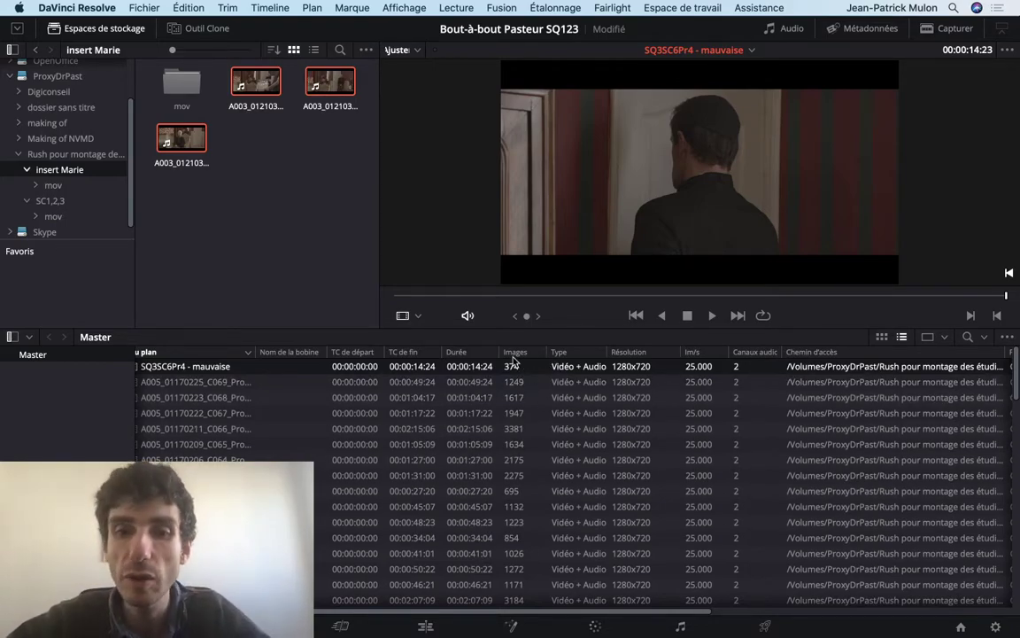
scroll(527, 433, right, 2)
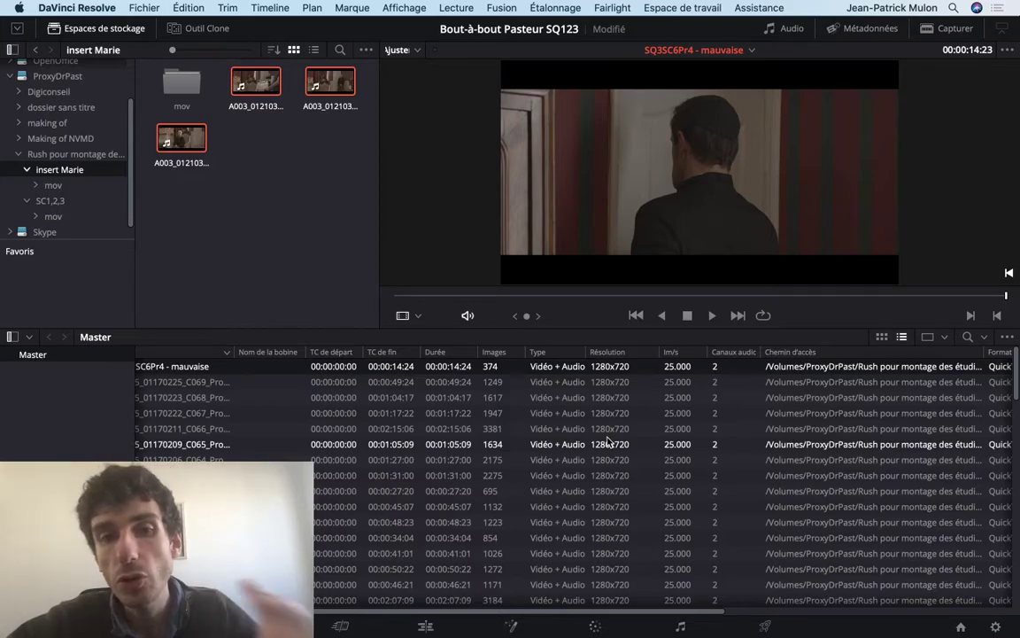
scroll(639, 420, left, 3)
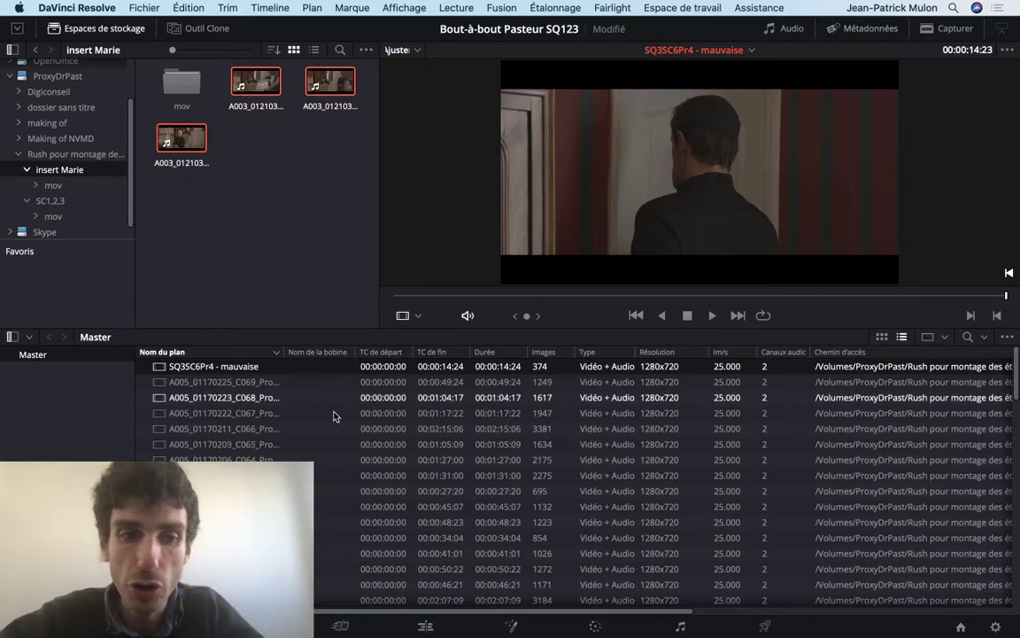
Step: Show the Métadonnées panel and activate the Mots clés, Plan, Scène and Prise fields
click(862, 31)
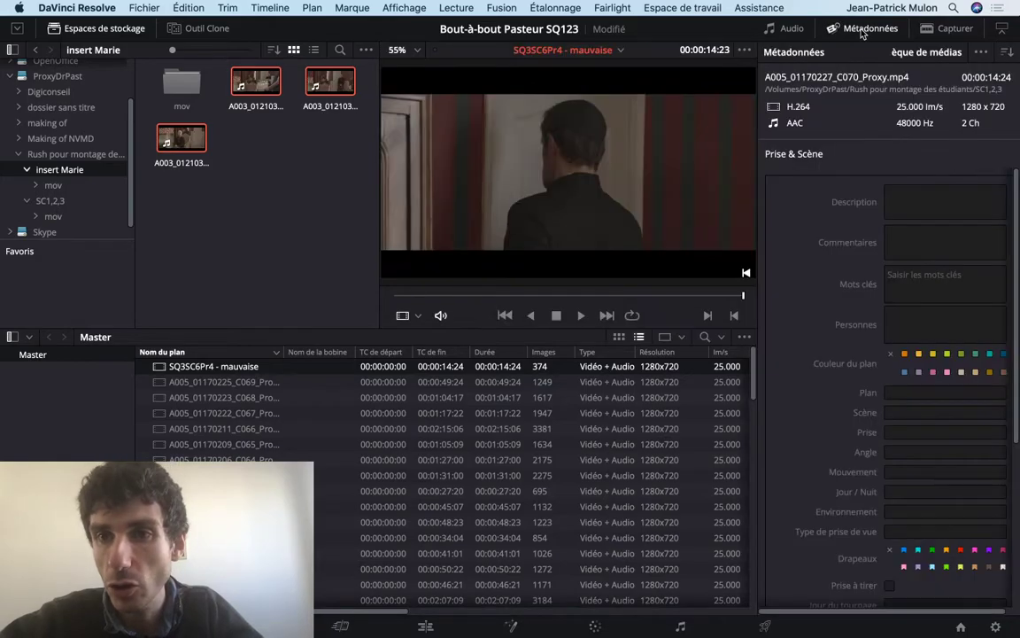
click(901, 250)
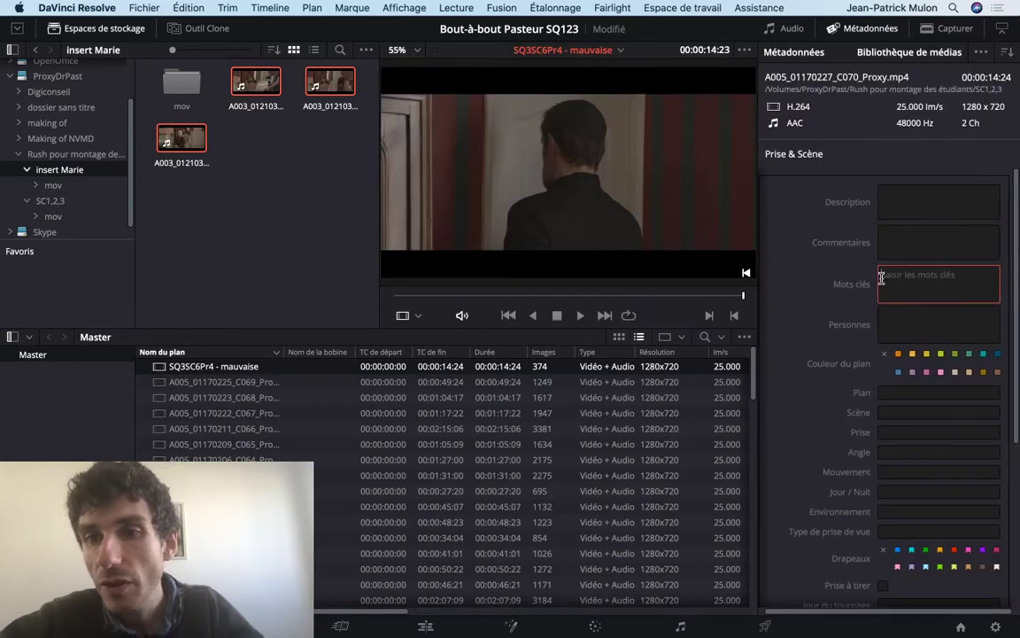
scroll(903, 321, down, 3)
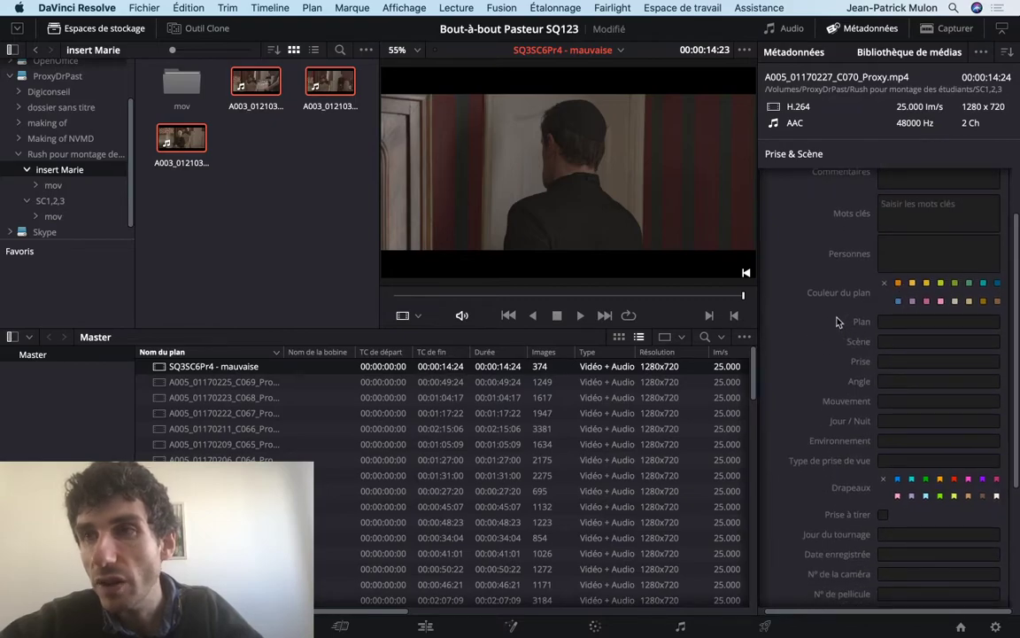
click(885, 323)
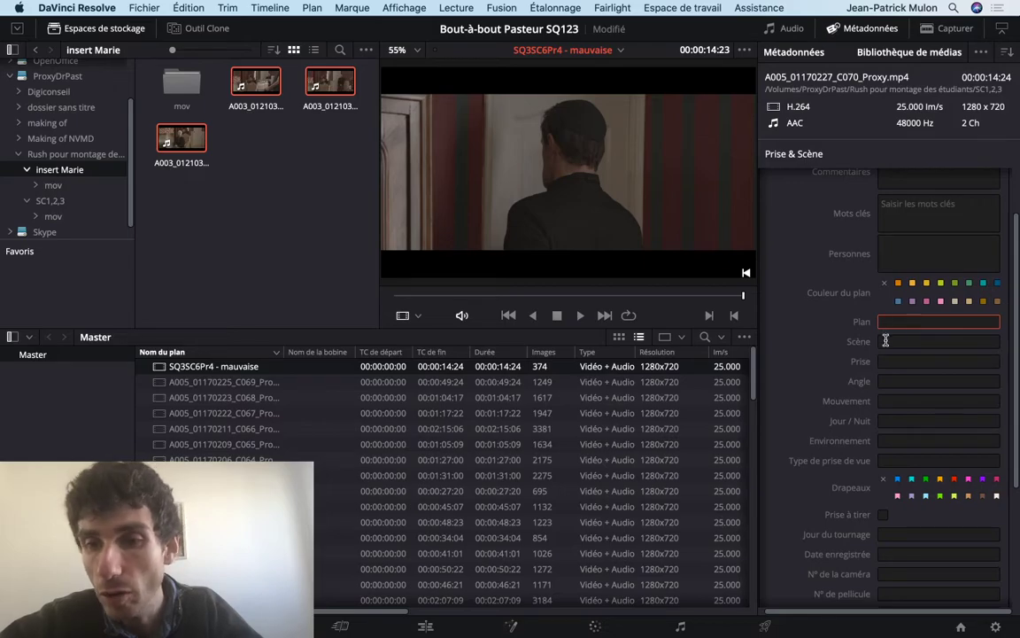
click(885, 341)
click(884, 362)
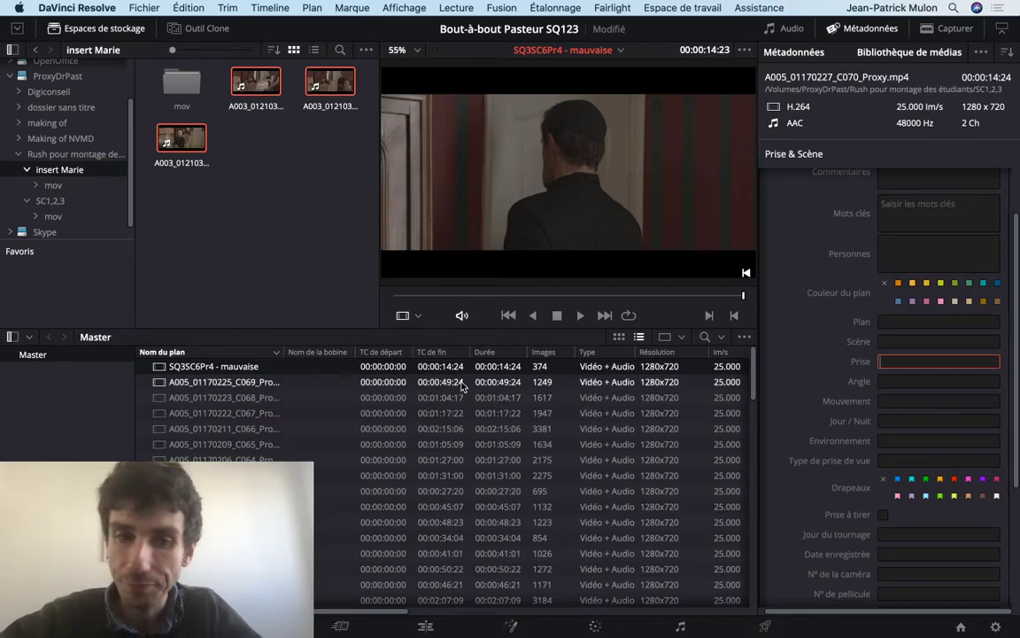
click(254, 369)
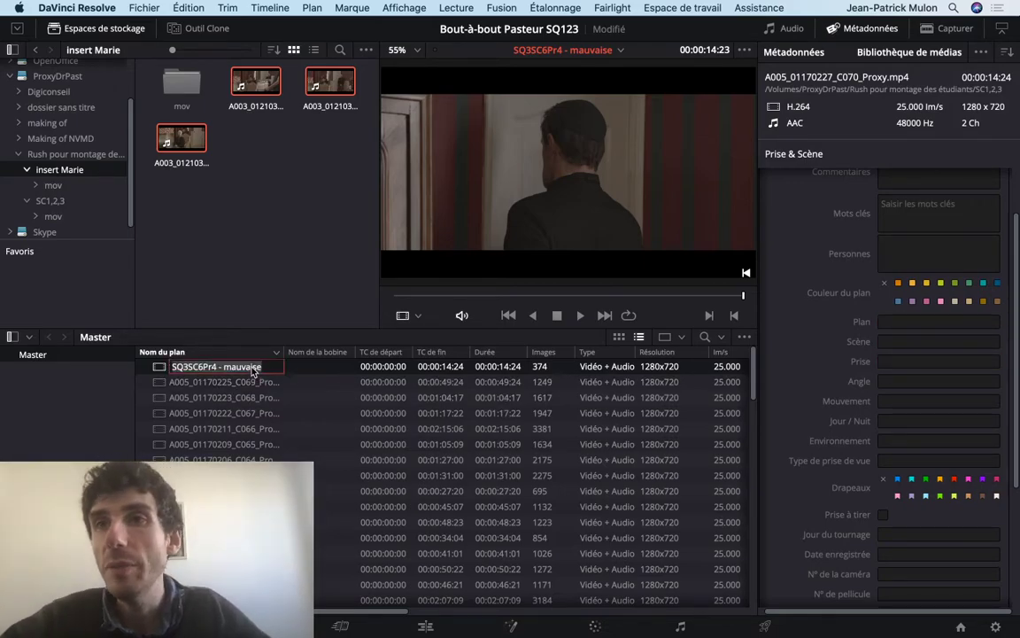
Step: Keep the clip name unchanged and arrow through the Media Pool clips, ending on C069
key(Return)
key(Down)
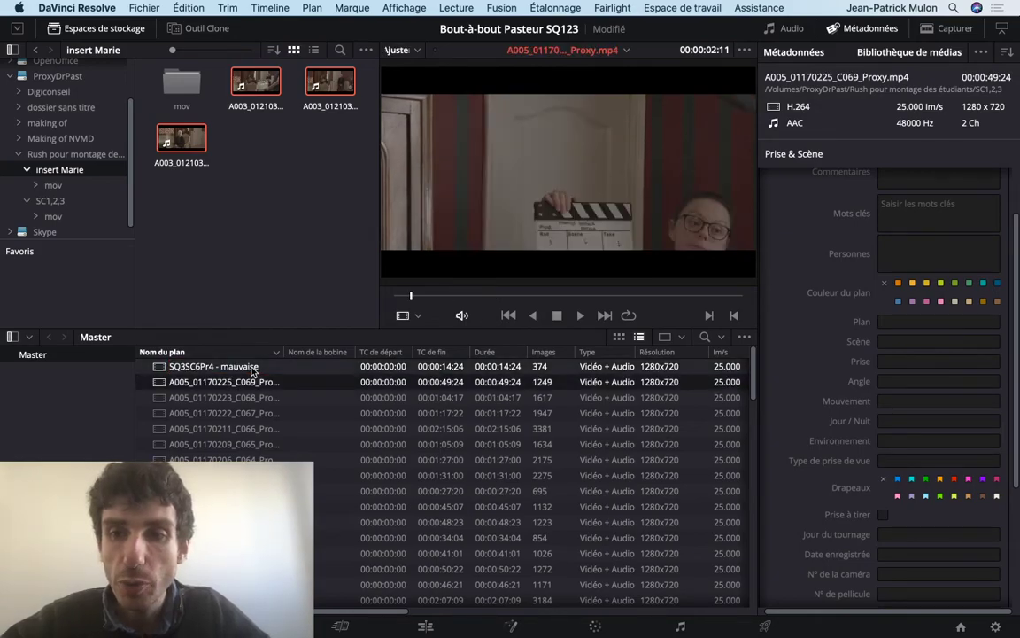
key(Down)
key(Down)
key(Down)
key(Down)
key(Down)
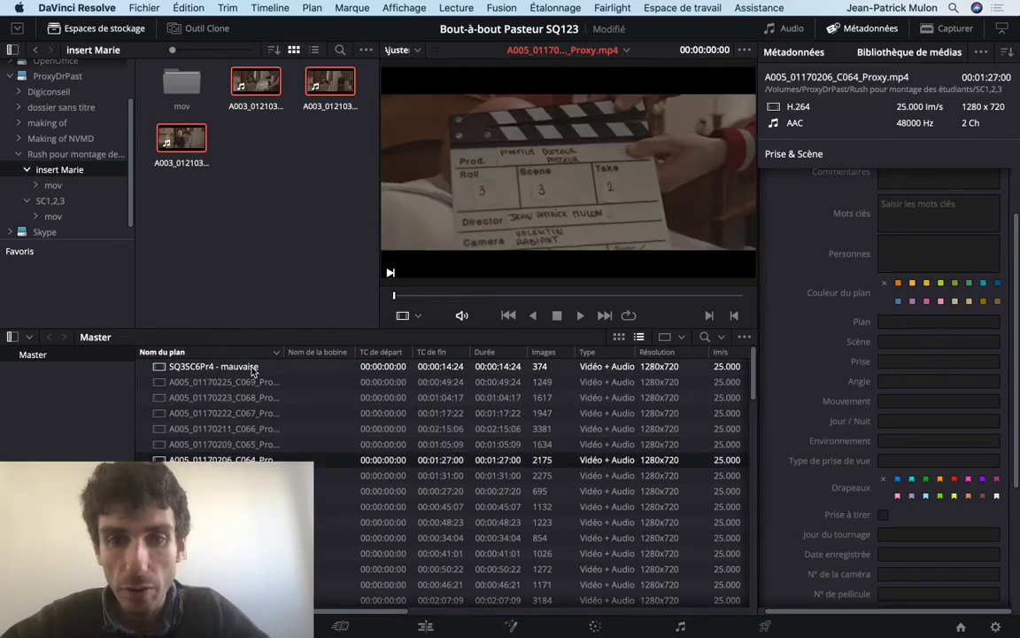
key(Down)
key(Down)
key(Down)
key(Down)
key(Down)
key(Down)
key(Down)
key(Down)
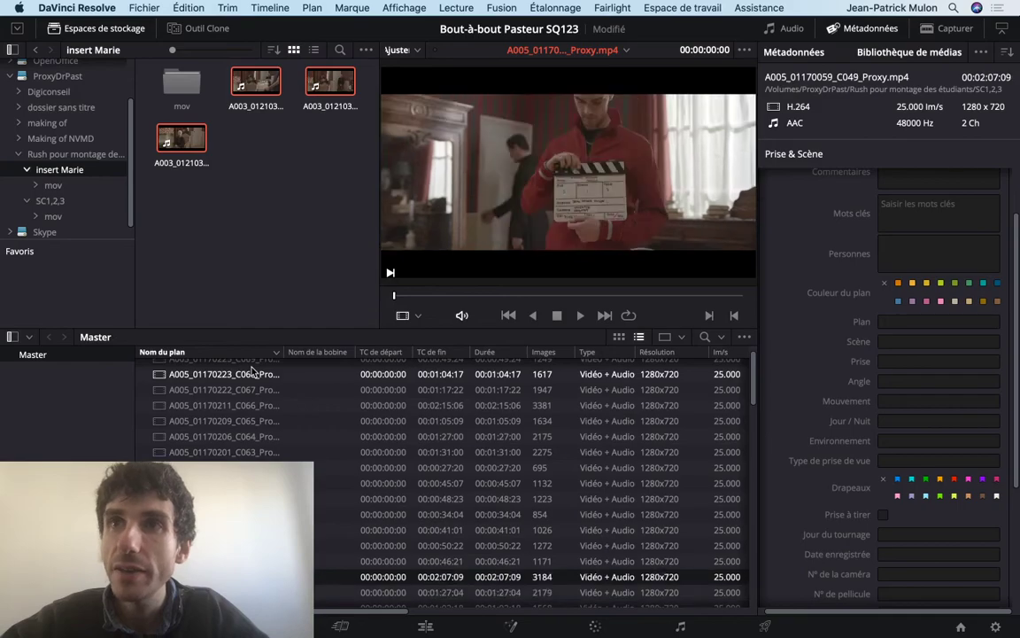
key(Up)
key(Up)
key(Up)
key(Up)
key(Up)
key(Up)
key(Up)
key(Up)
key(Up)
key(Up)
key(Up)
key(Up)
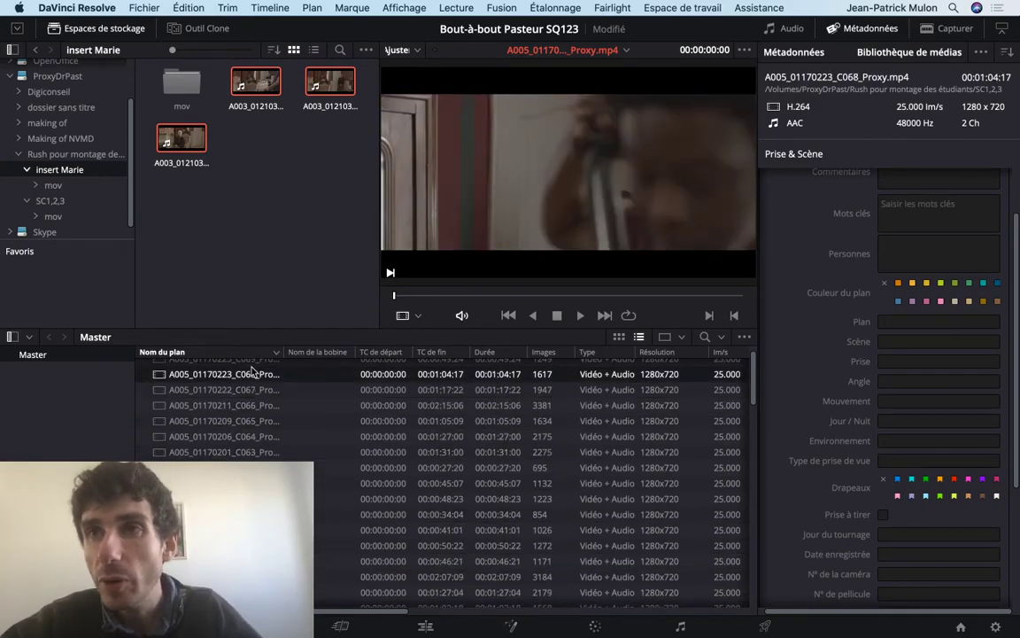
key(Up)
key(Down)
key(Up)
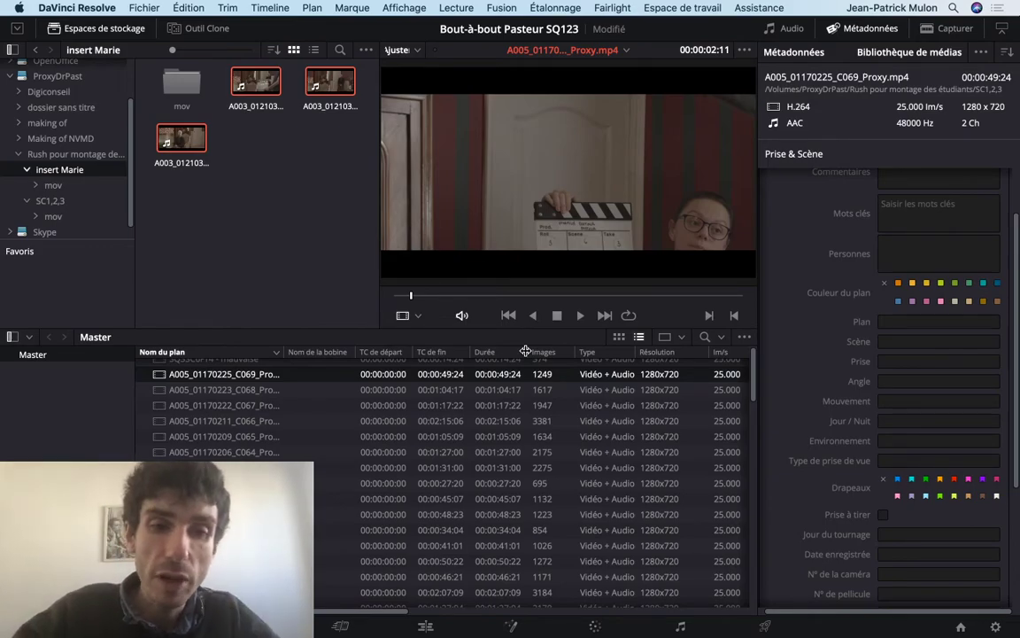
Step: Load the SQ3SC6Pr4 - mauvaise clip into the viewer and play it
scroll(446, 581, up, 1)
scroll(445, 581, right, 1)
scroll(446, 581, left, 1)
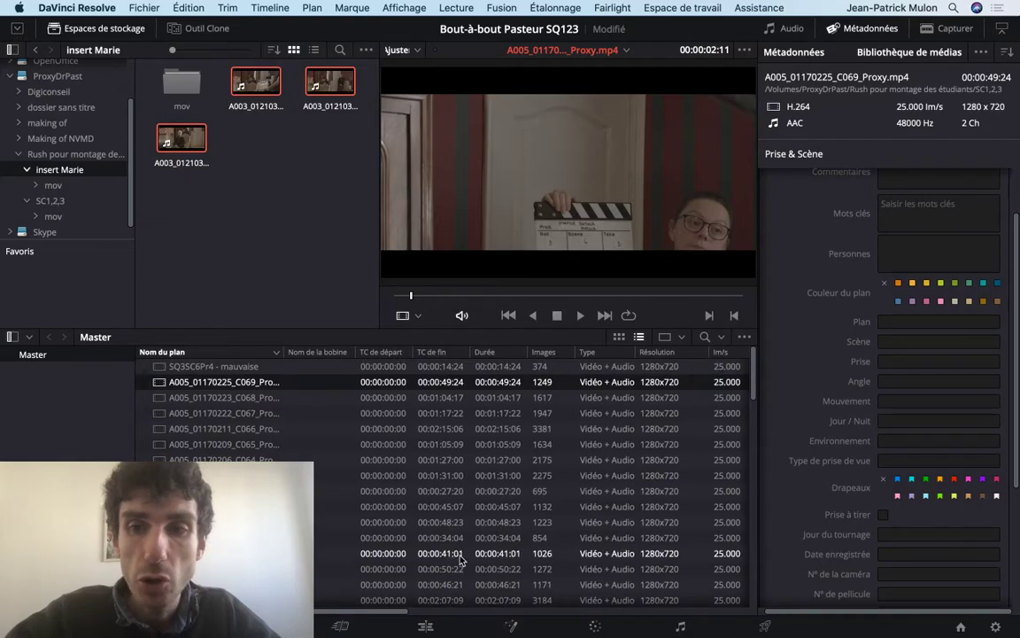
click(254, 372)
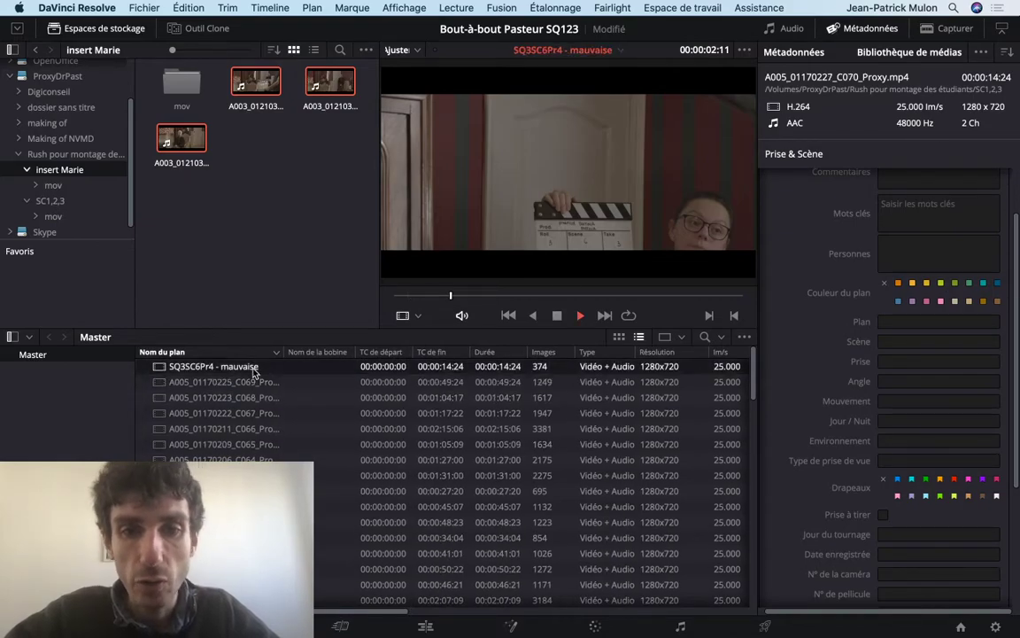
key(space)
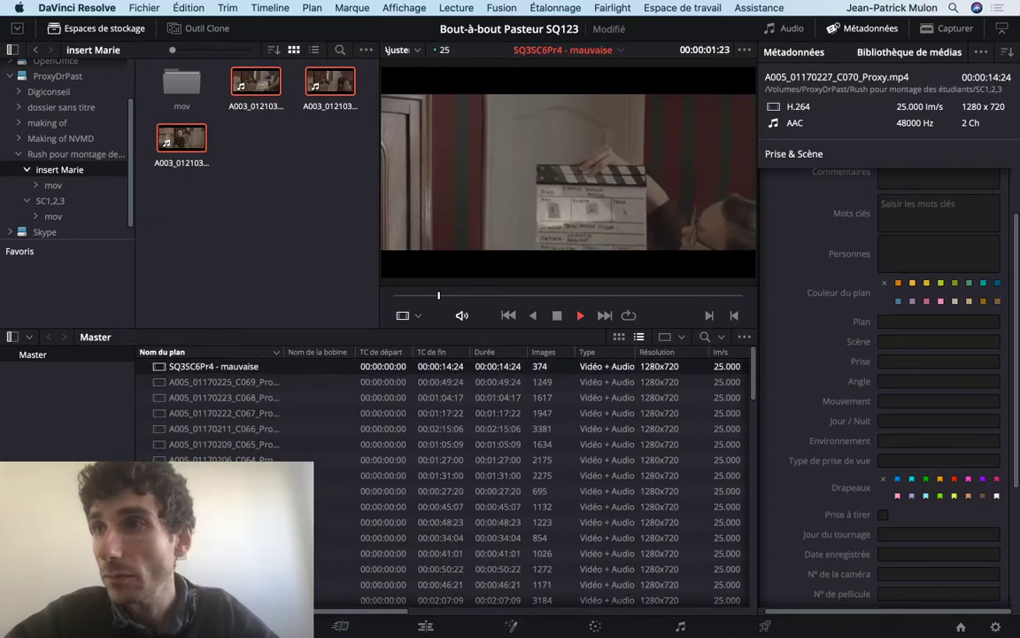
mouse_move(443, 634)
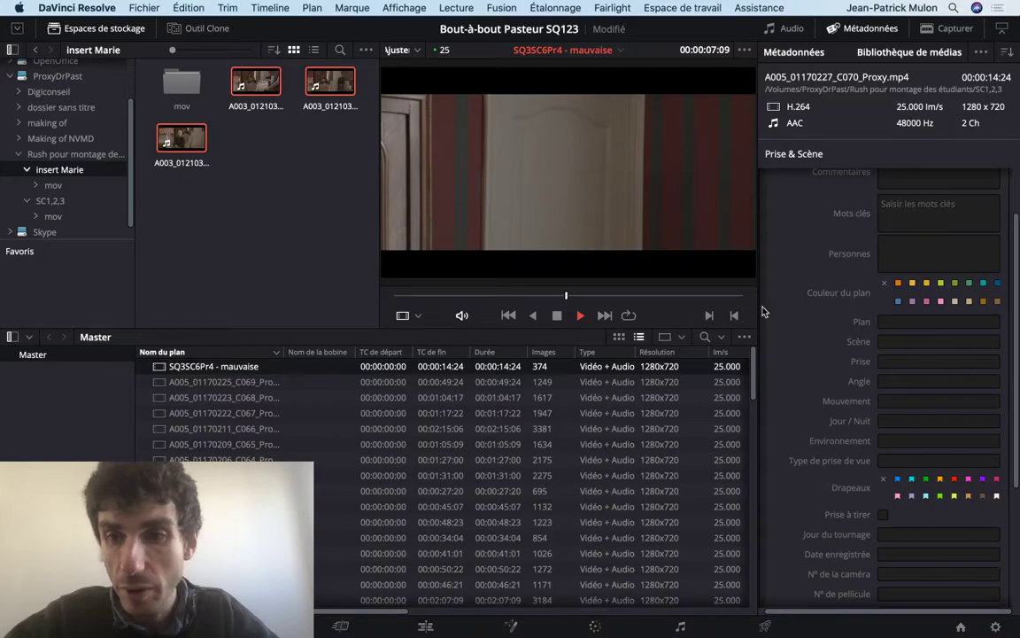
Step: Scrub back and park the viewer on the clip's clapperboard at 00:00:01:12
click(887, 342)
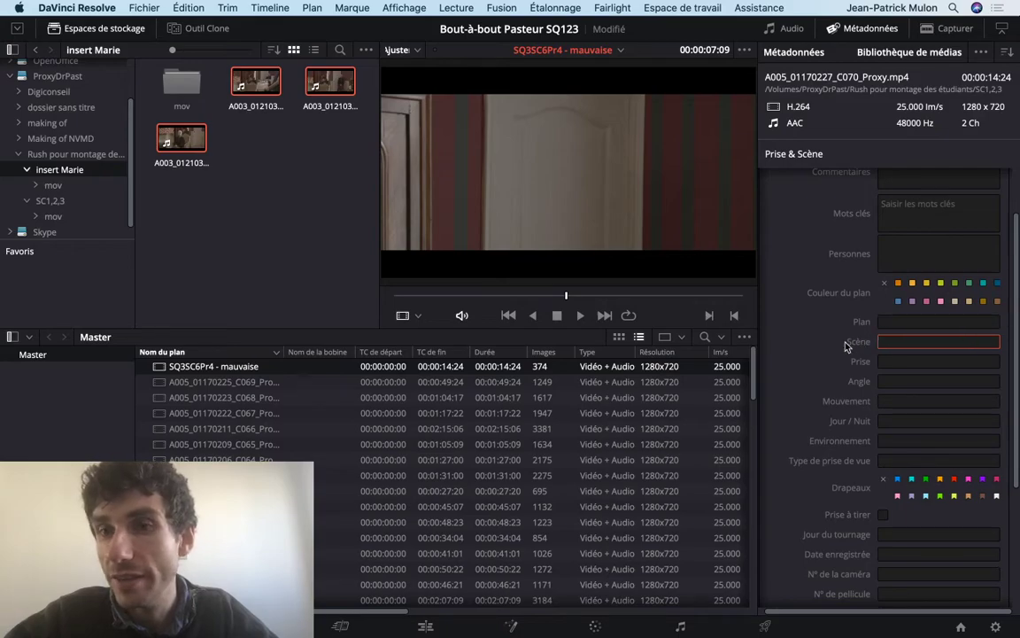
click(886, 323)
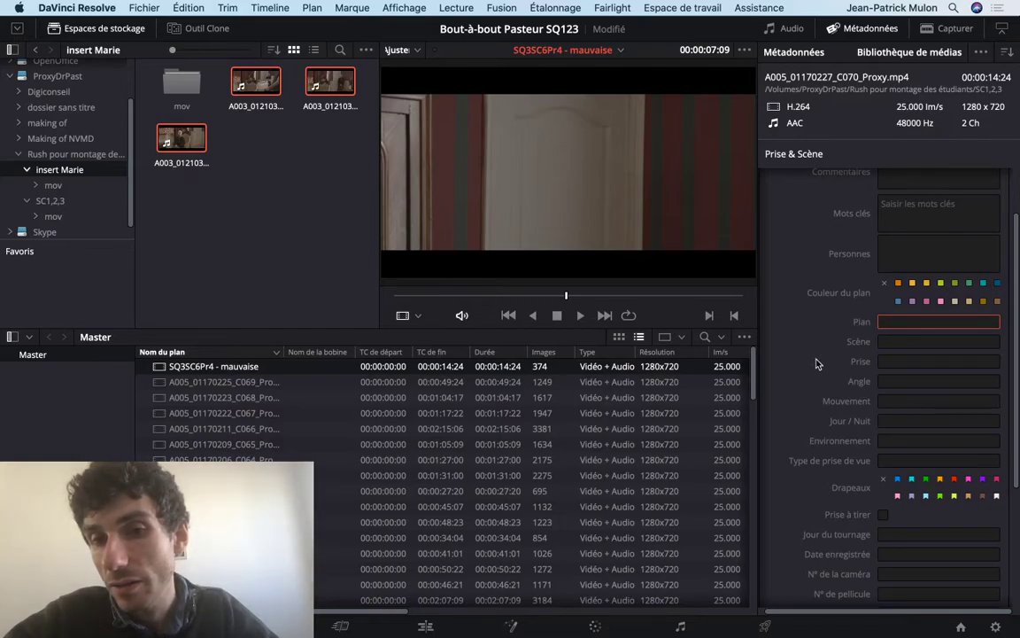
drag(485, 295, 407, 295)
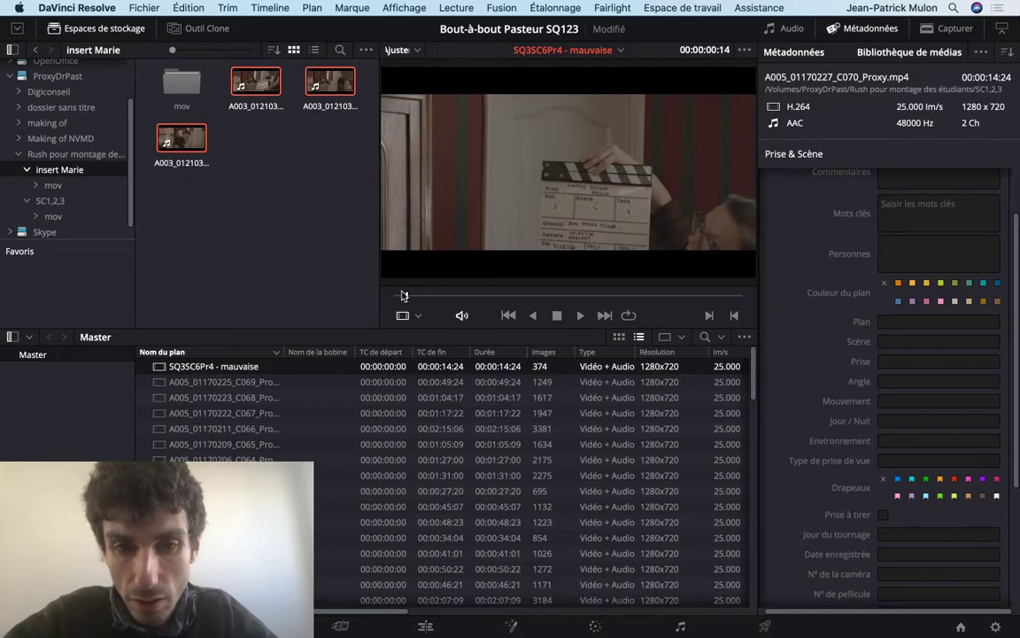
drag(403, 295, 384, 298)
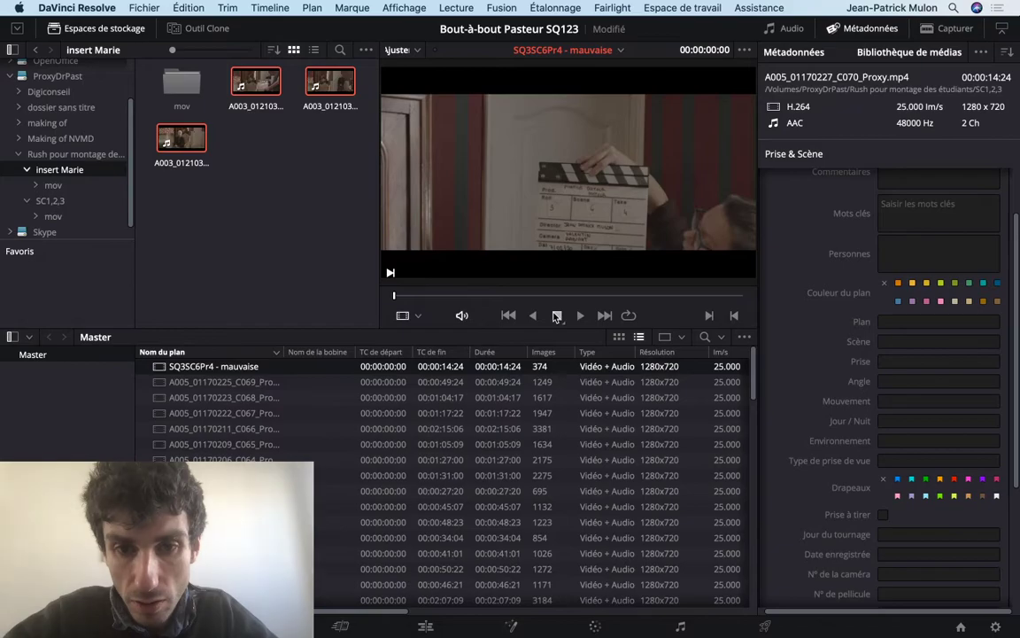
click(580, 316)
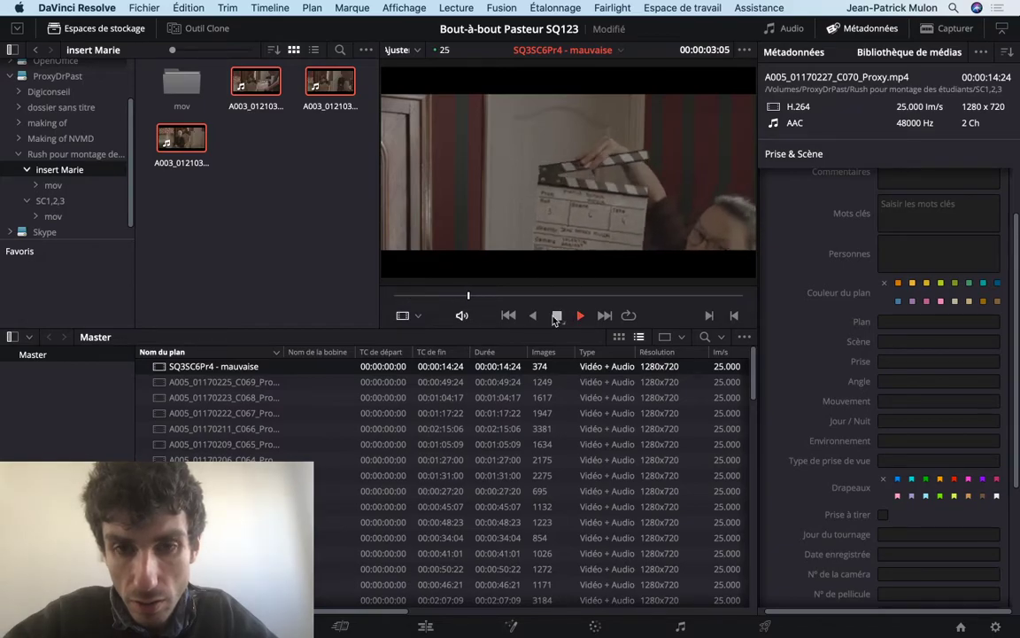
click(554, 320)
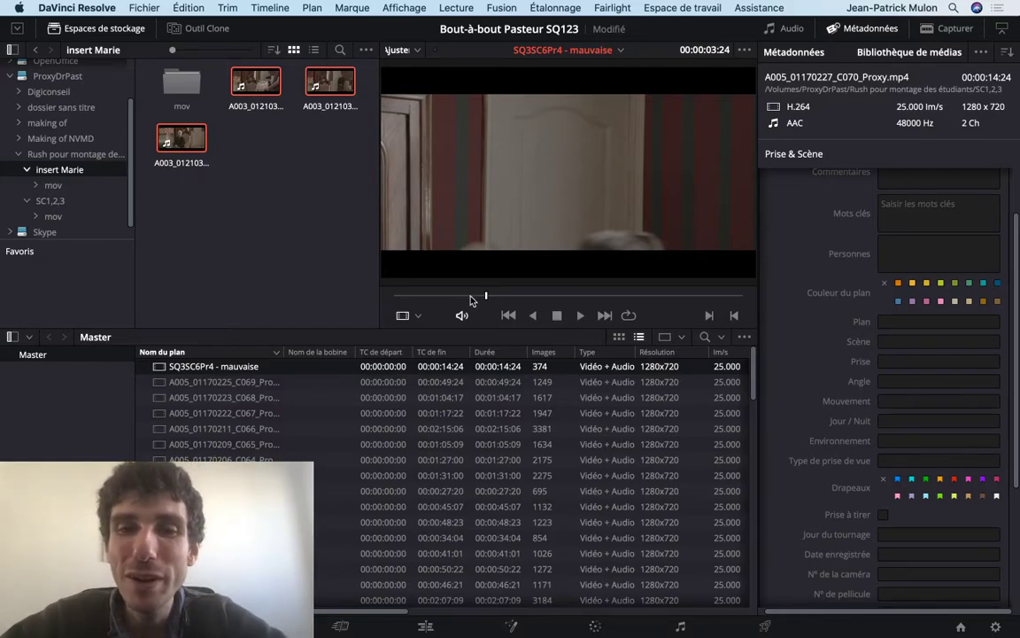
drag(478, 296, 428, 296)
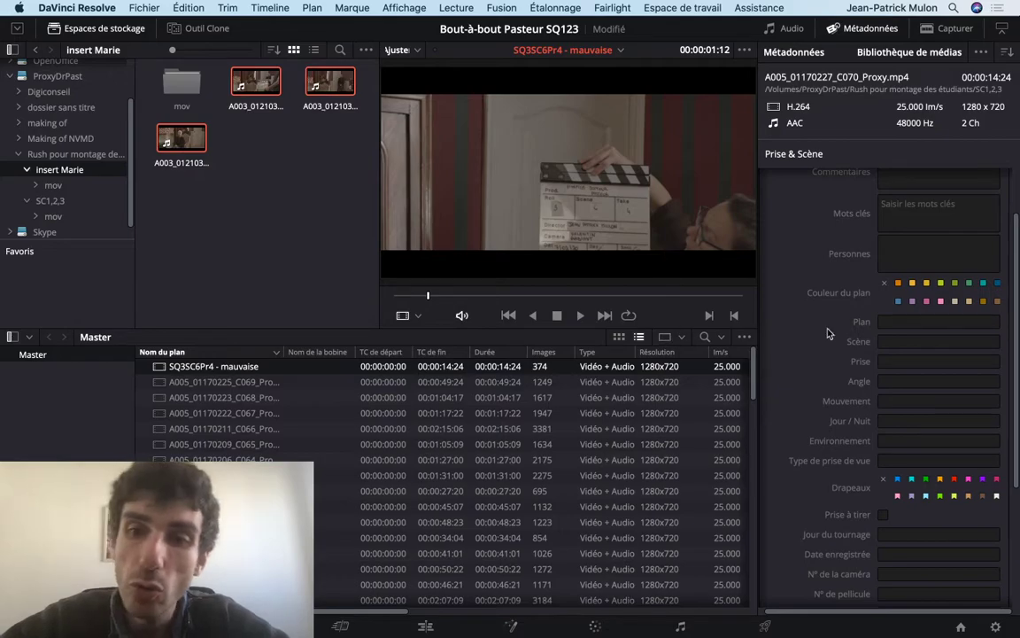
click(903, 340)
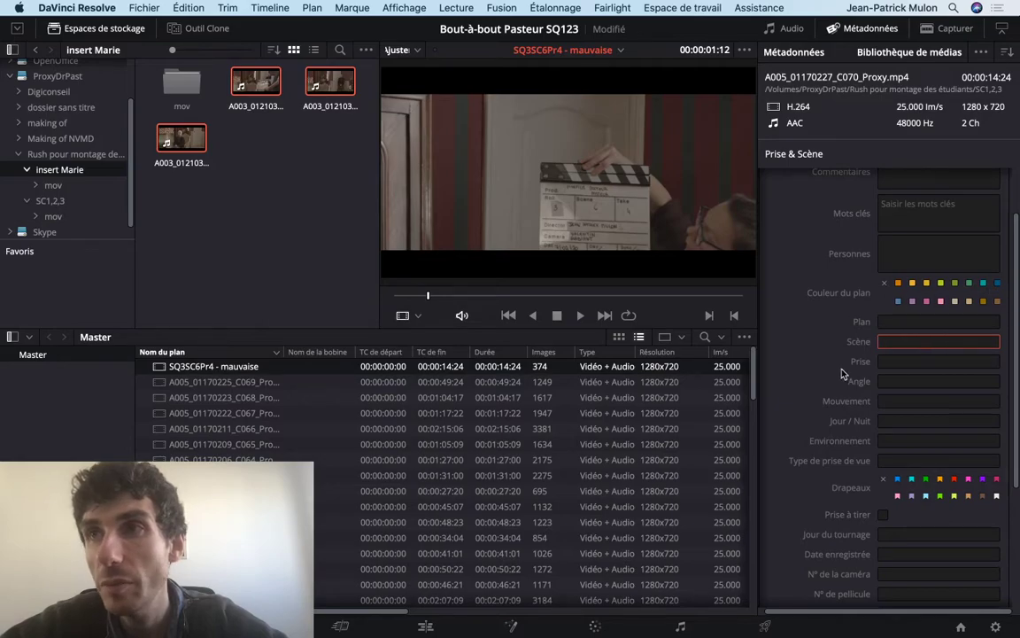
Step: Check the clapperboard against the metadata fields and enter Scène 3
click(530, 184)
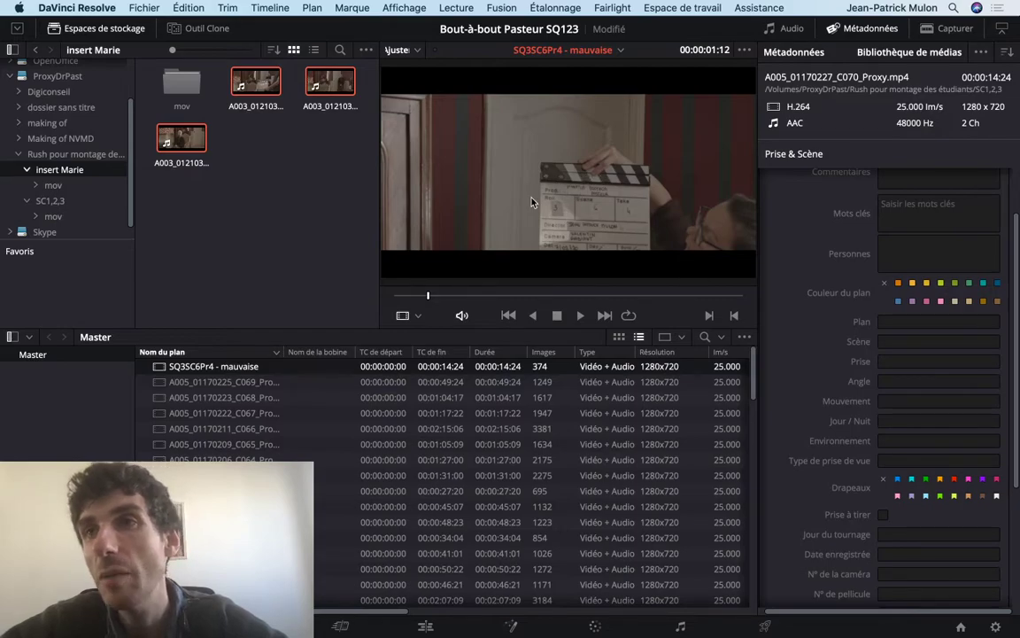
click(903, 322)
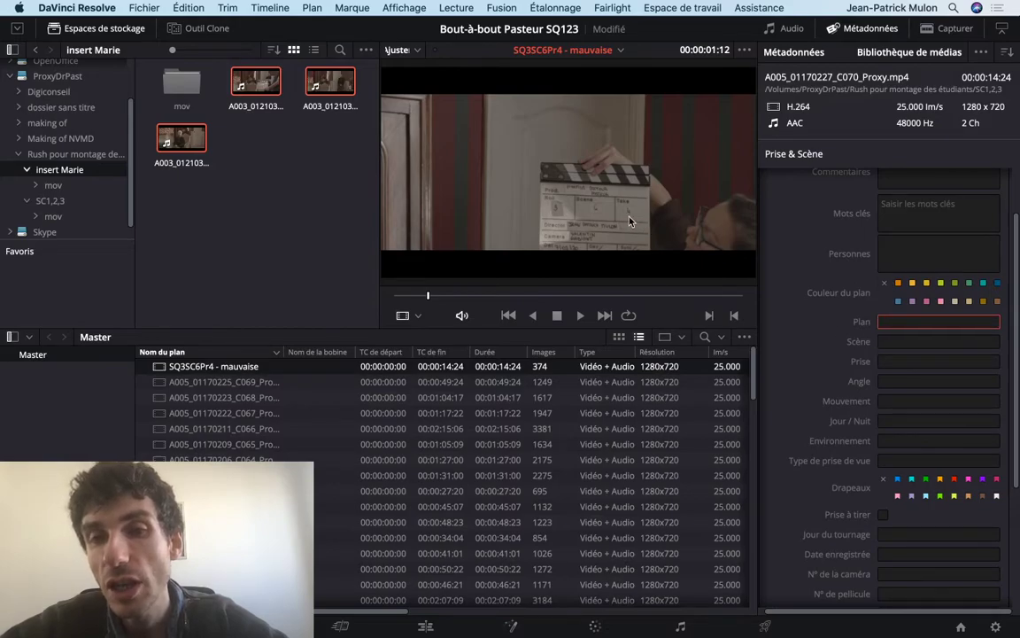
click(630, 222)
click(901, 364)
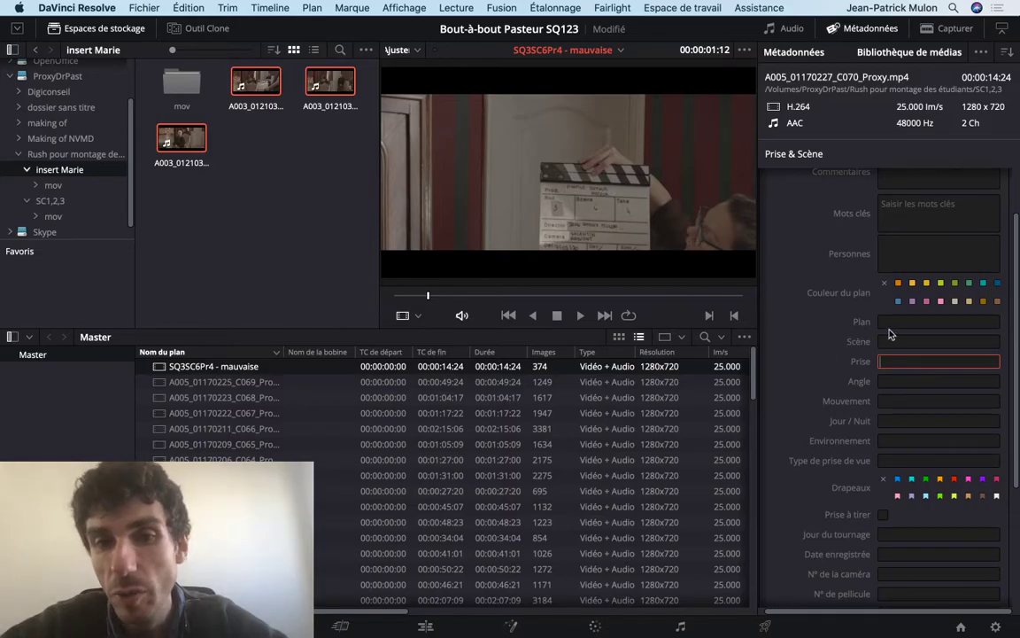
click(914, 342)
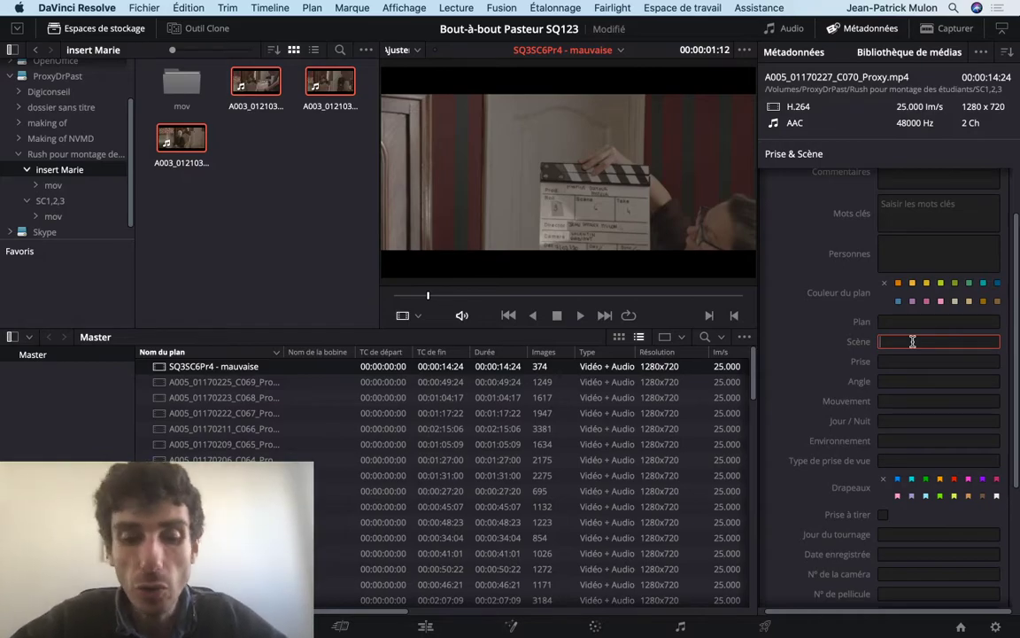
text(3)
Step: Enter Plan 6 and Prise 4 and confirm the values
scroll(901, 324, down, 5)
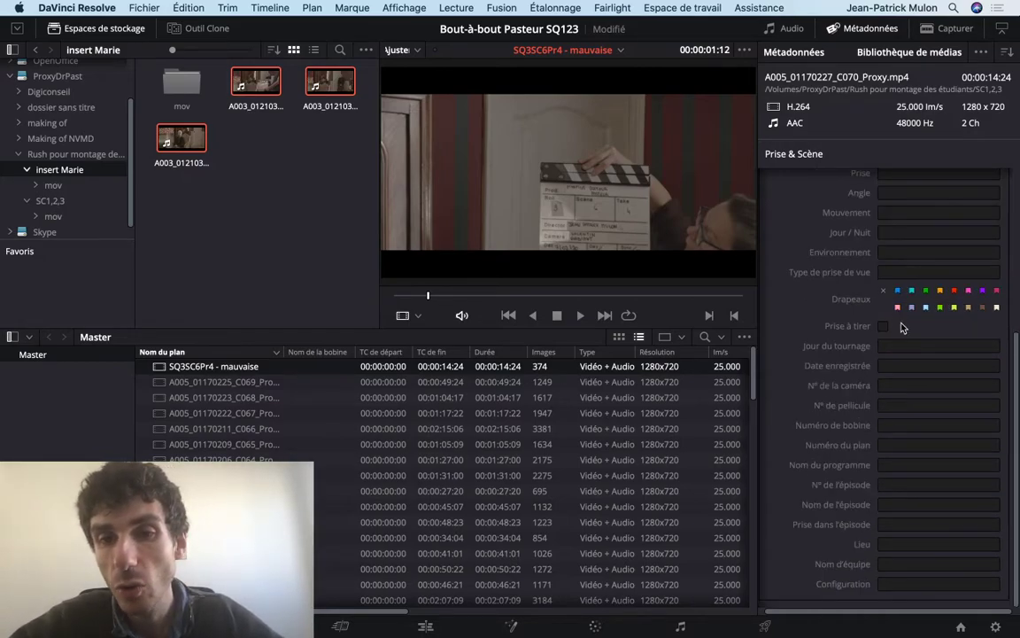
scroll(901, 323, up, 5)
click(899, 391)
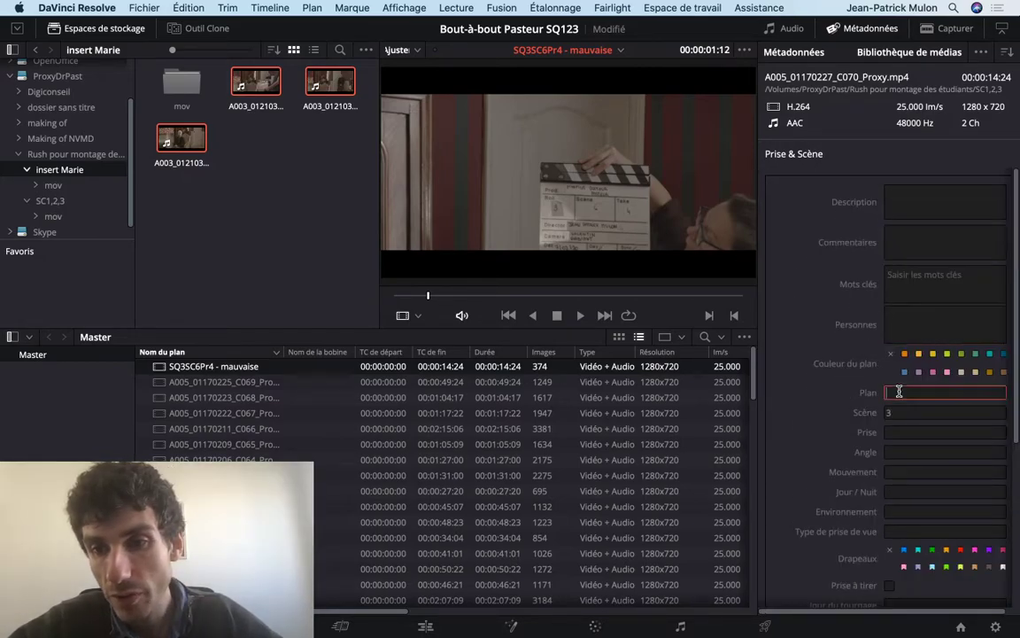
text(6)
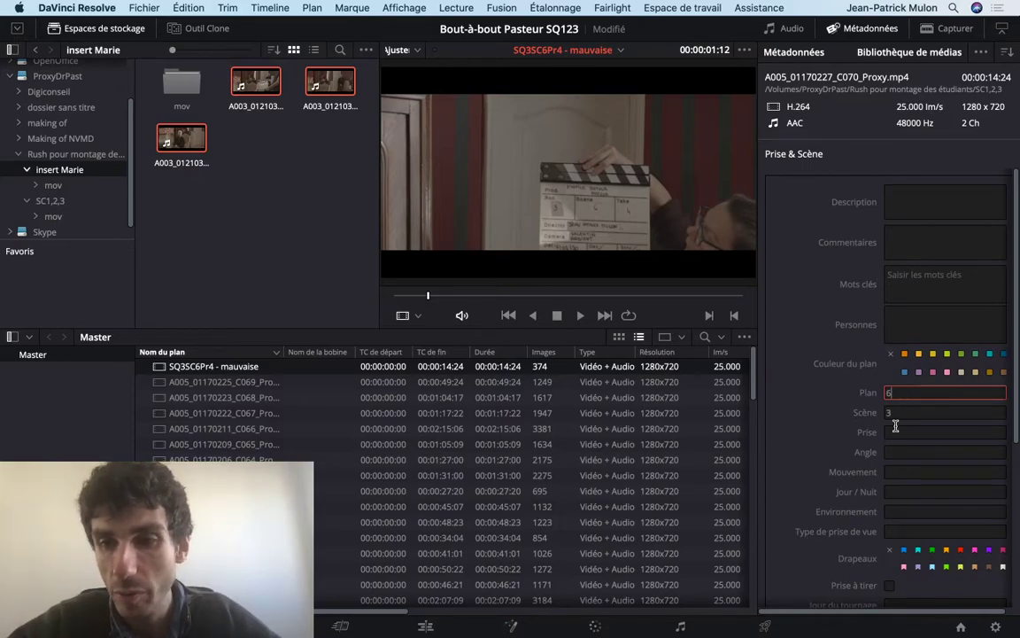
click(896, 426)
text(4)
key(Return)
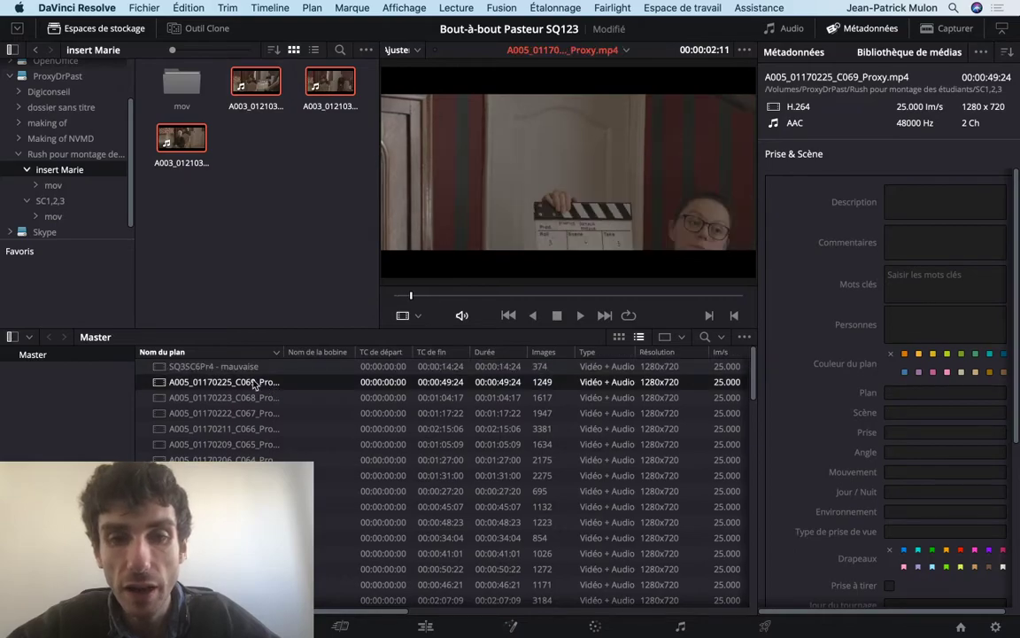
Step: Load clip A005_01170225_C069, cancel the accidental rename, and play it to its clapperboard
key(space)
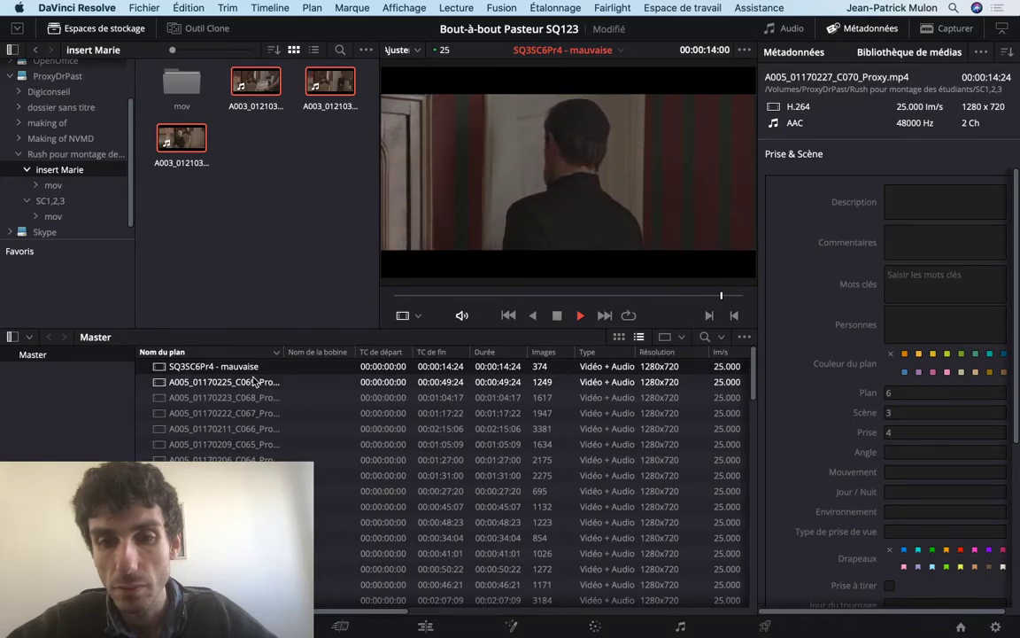
click(254, 381)
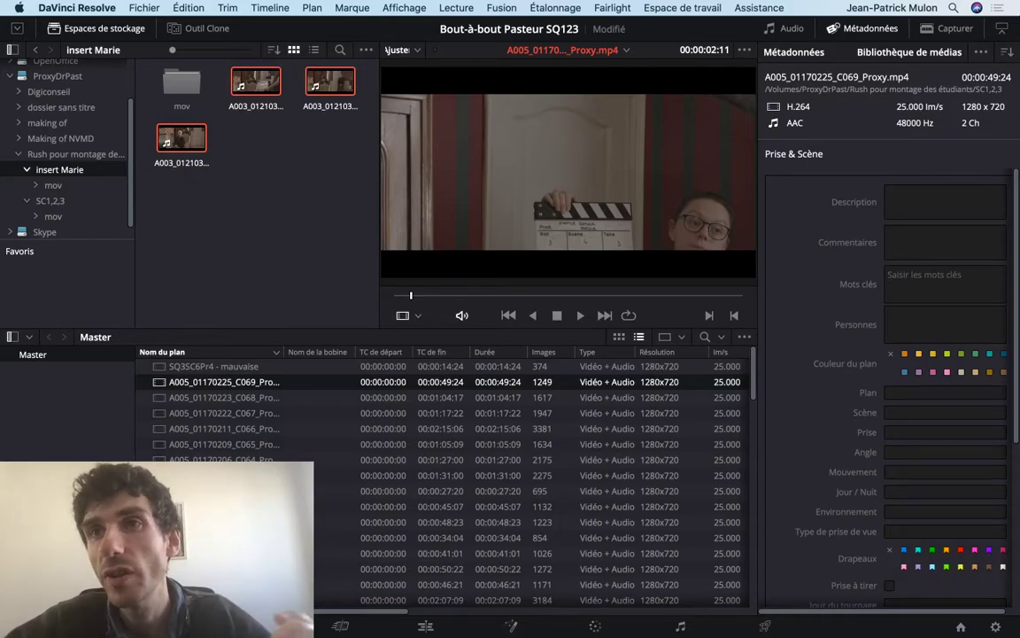
click(264, 383)
key(Escape)
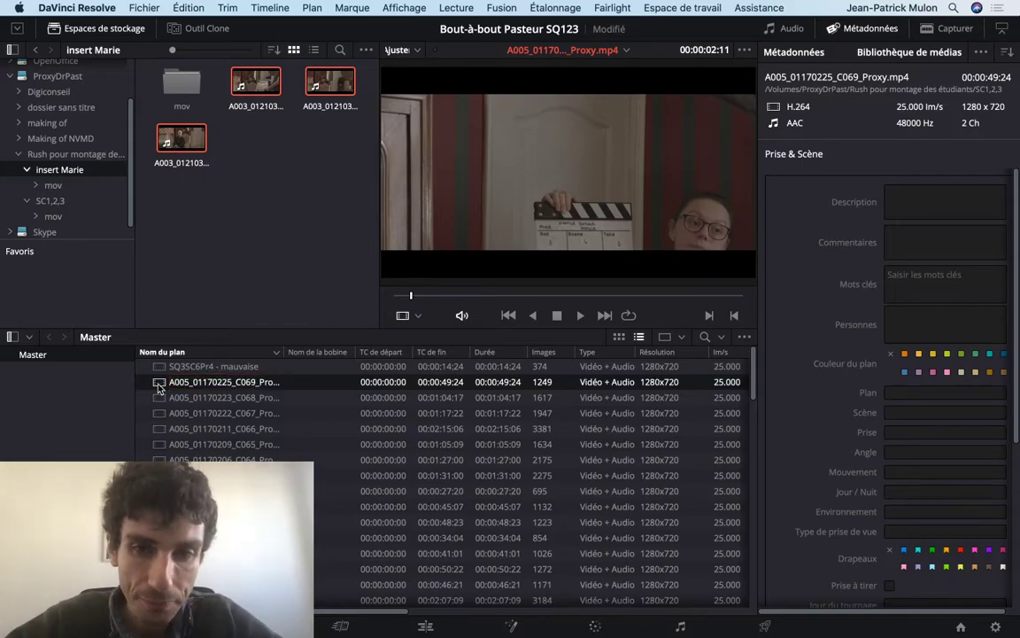
key(space)
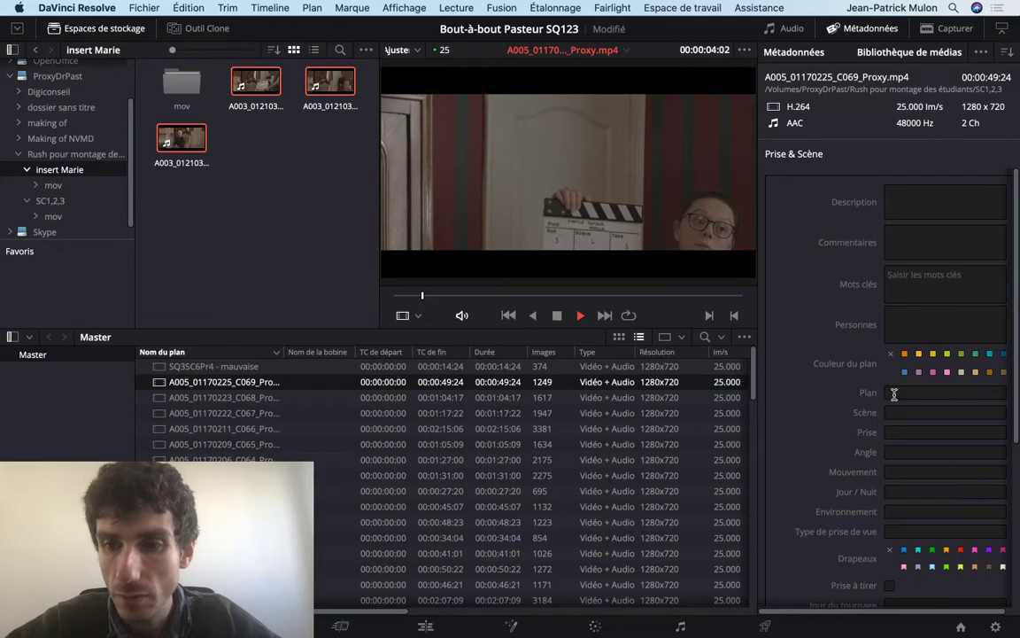
Step: Scrub the clip and pause on a readable clapperboard frame
click(895, 412)
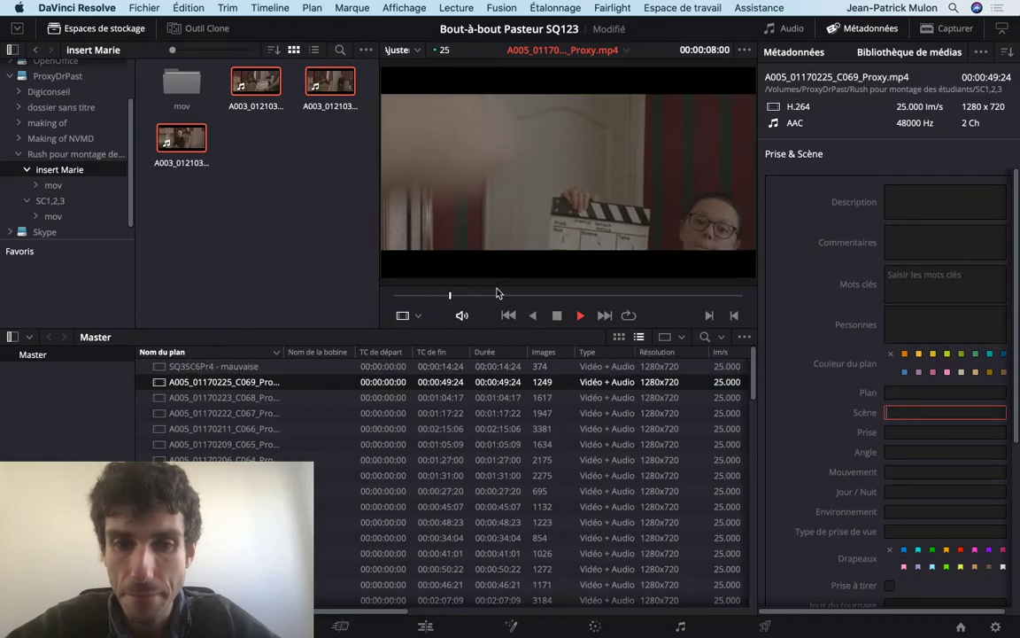
mouse_move(455, 295)
mouse_down()
mouse_move(695, 305)
mouse_move(636, 300)
mouse_up()
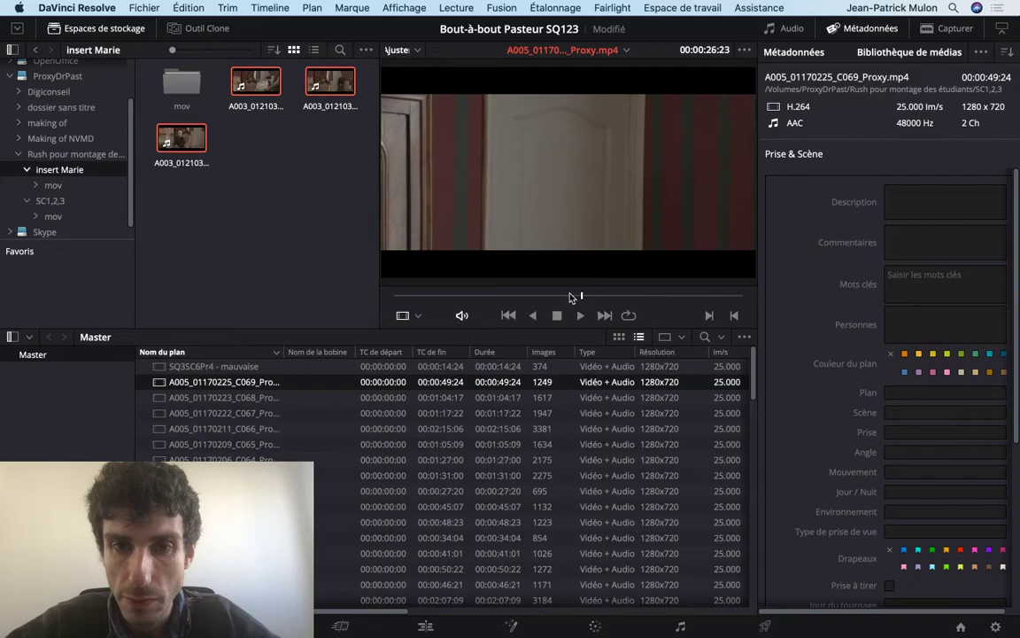
drag(547, 297, 489, 297)
key(space)
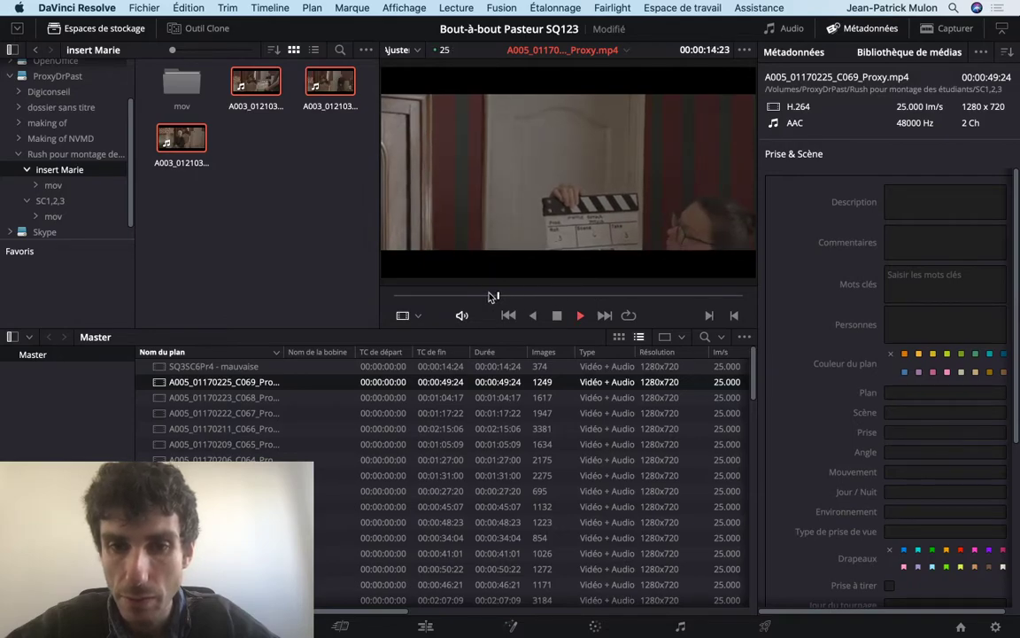
key(space)
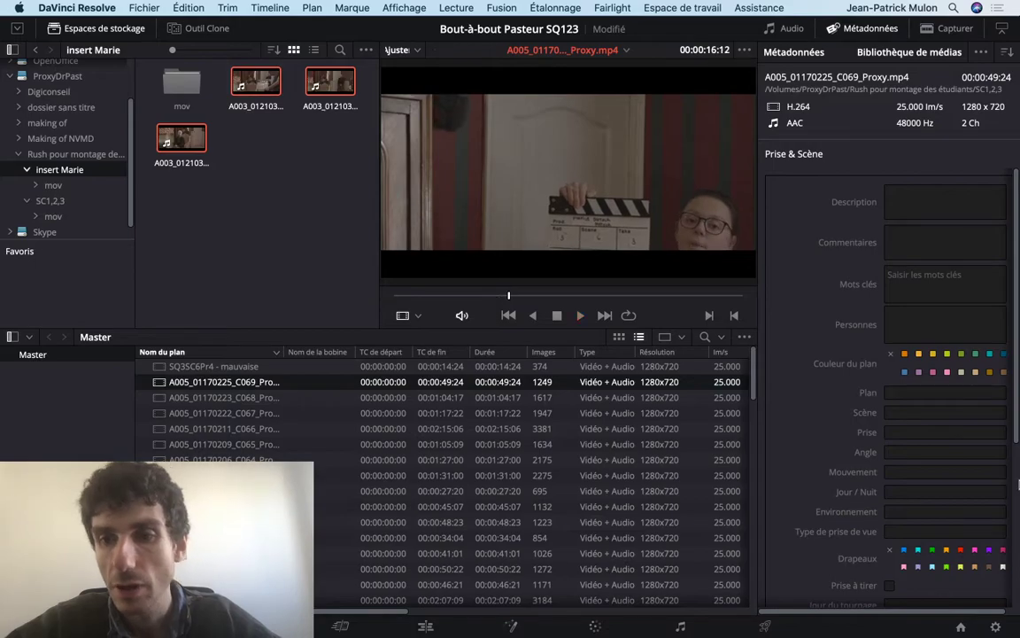
Step: Enter Scène 3 and Plan 6 in the Prise & Scène metadata
click(913, 412)
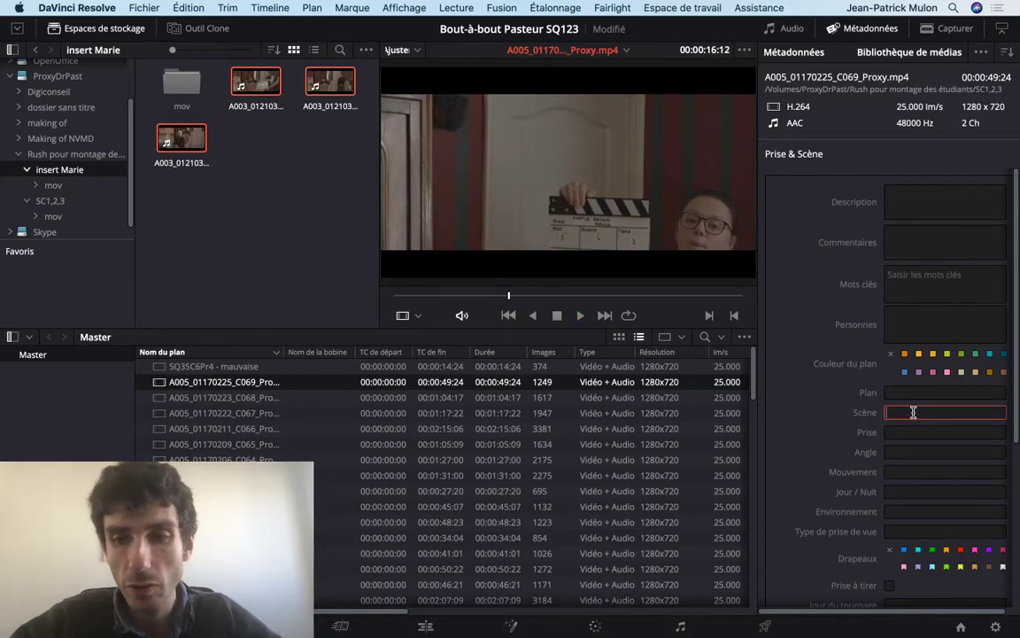
text(3)
scroll(913, 412, down, 2)
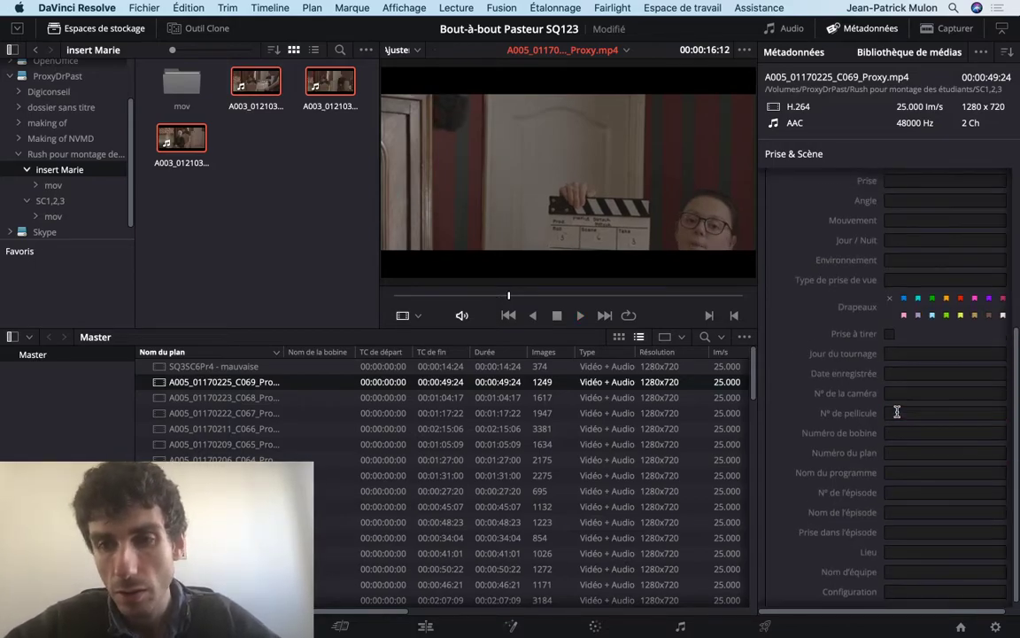
text(6)
key(Tab)
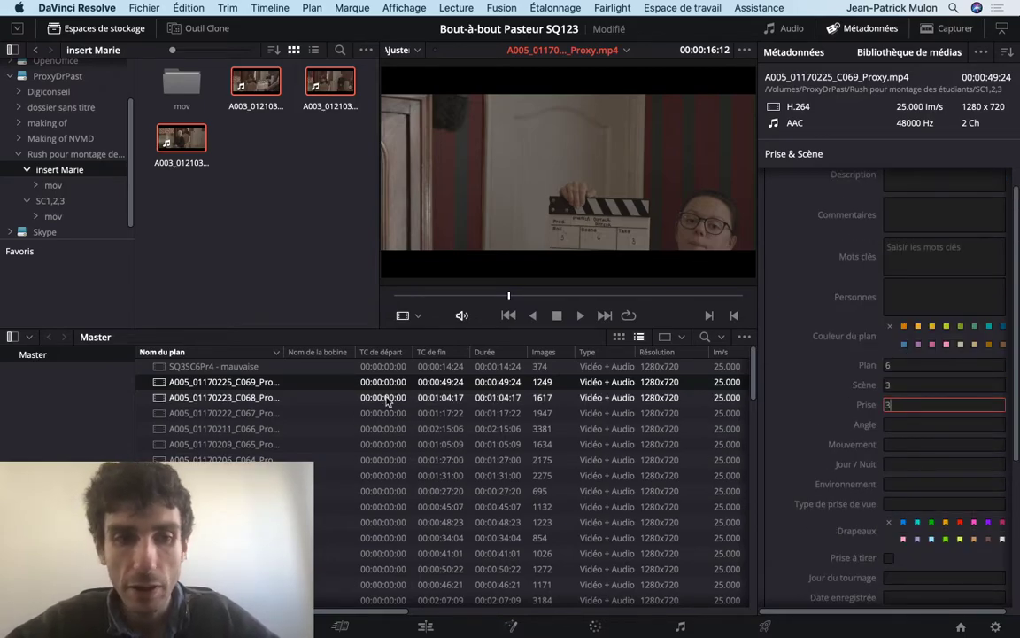
Step: Check the C068 clapperboard, fill in Prise 2, then load clip C067
click(335, 398)
drag(395, 295, 459, 303)
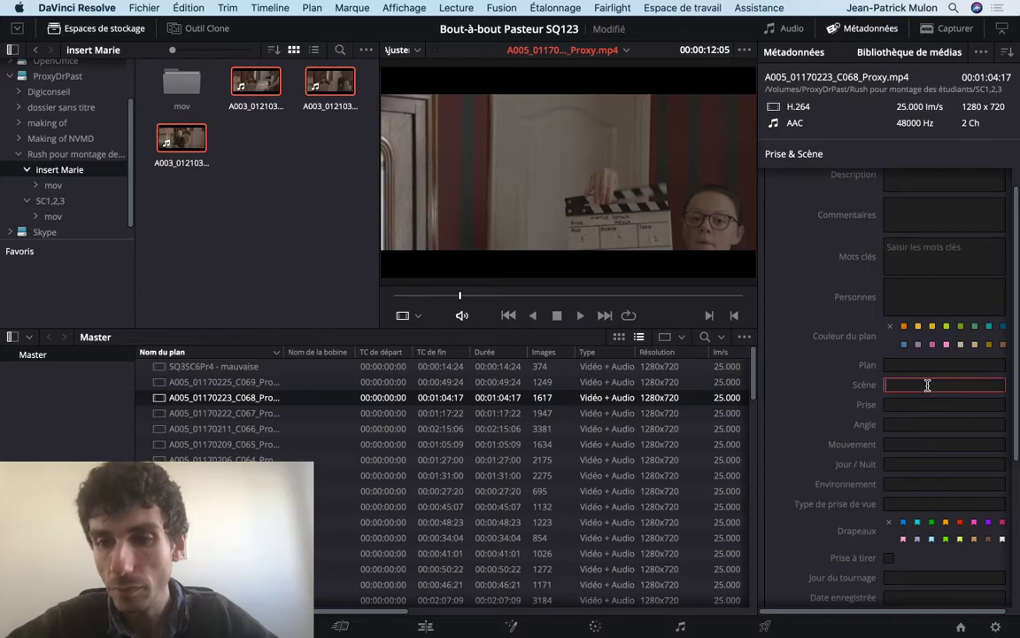
scroll(925, 370, down, 5)
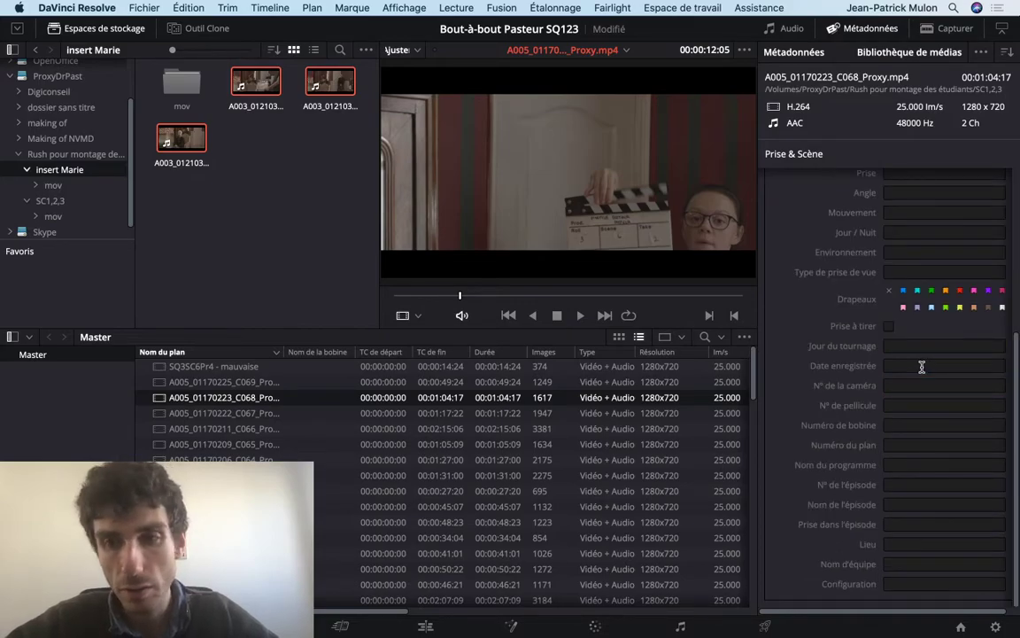
scroll(922, 367, up, 5)
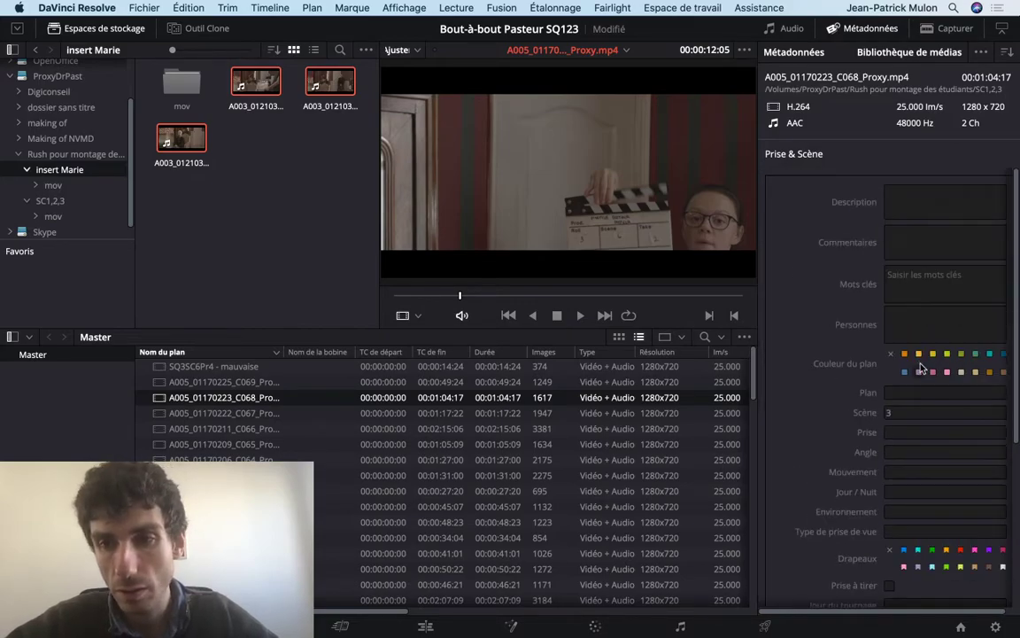
click(902, 432)
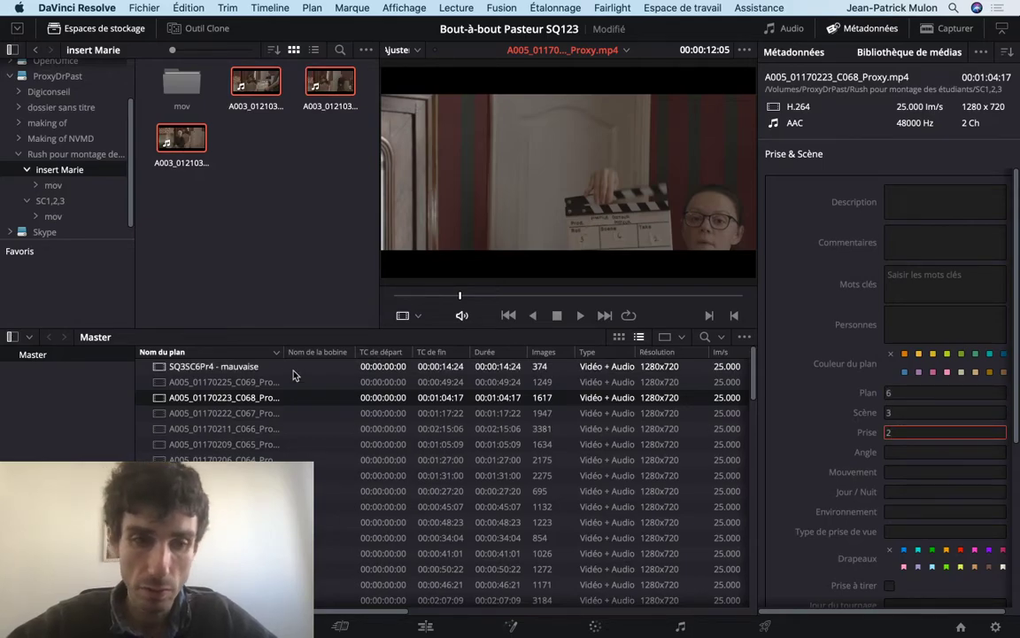
click(230, 413)
Step: Stop C067 on its clapperboard and tag it Plan 6, Scène 3, Prise 1
key(space)
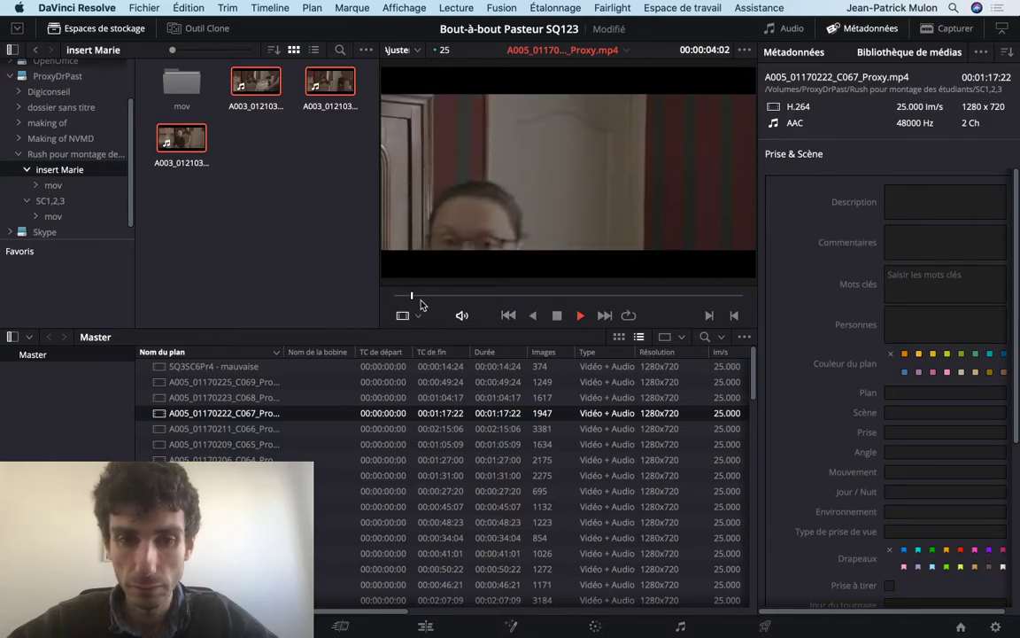
mouse_move(411, 296)
mouse_down()
mouse_move(440, 296)
mouse_move(431, 296)
mouse_up()
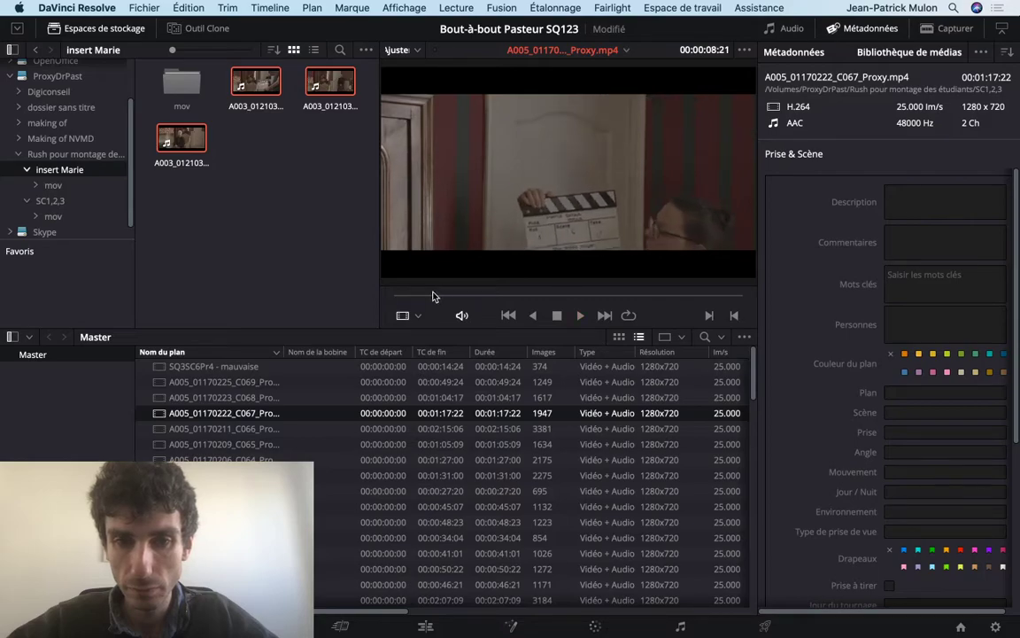
key(space)
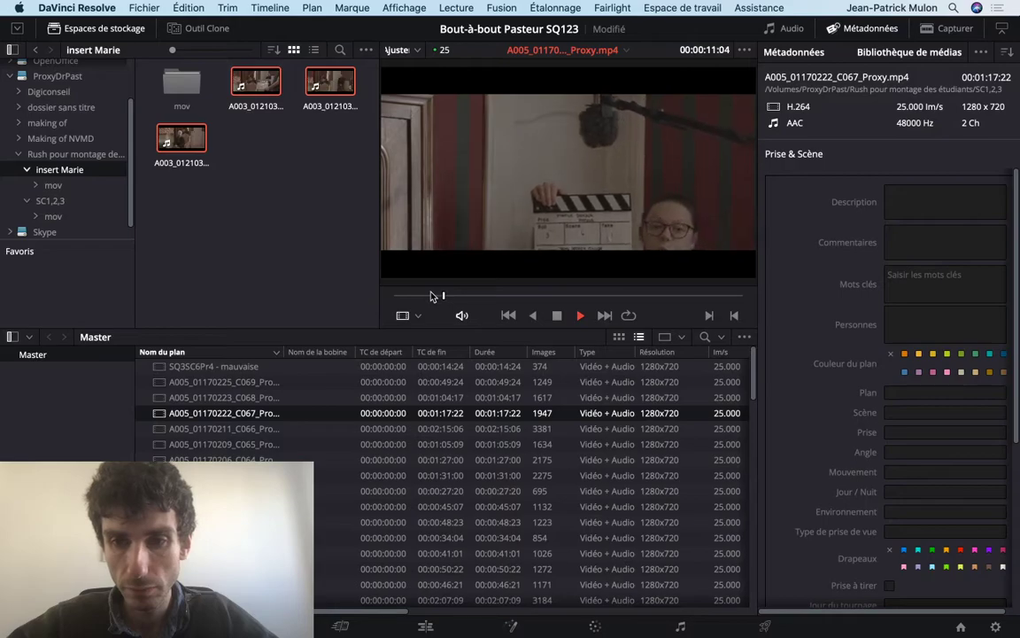
key(space)
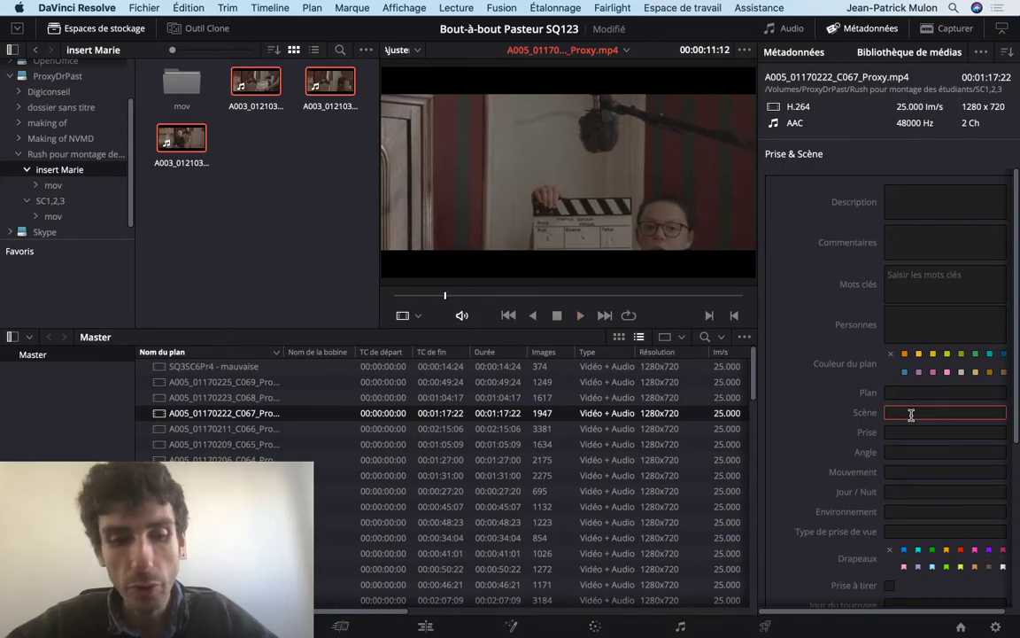
click(907, 409)
text(3)
scroll(905, 391, down, 2)
scroll(905, 392, down, 1)
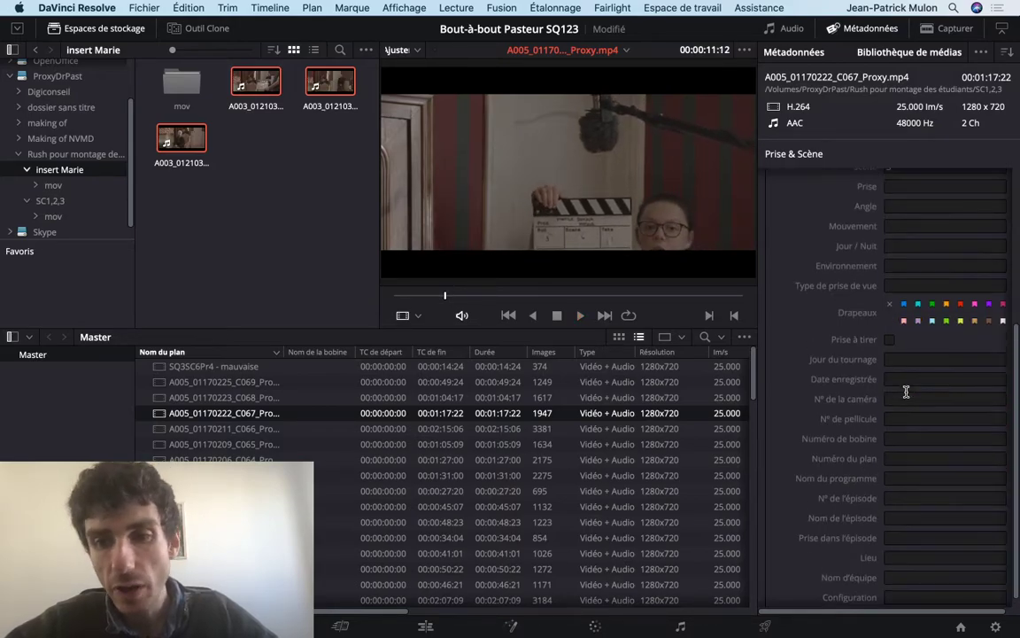
scroll(900, 310, down, 2)
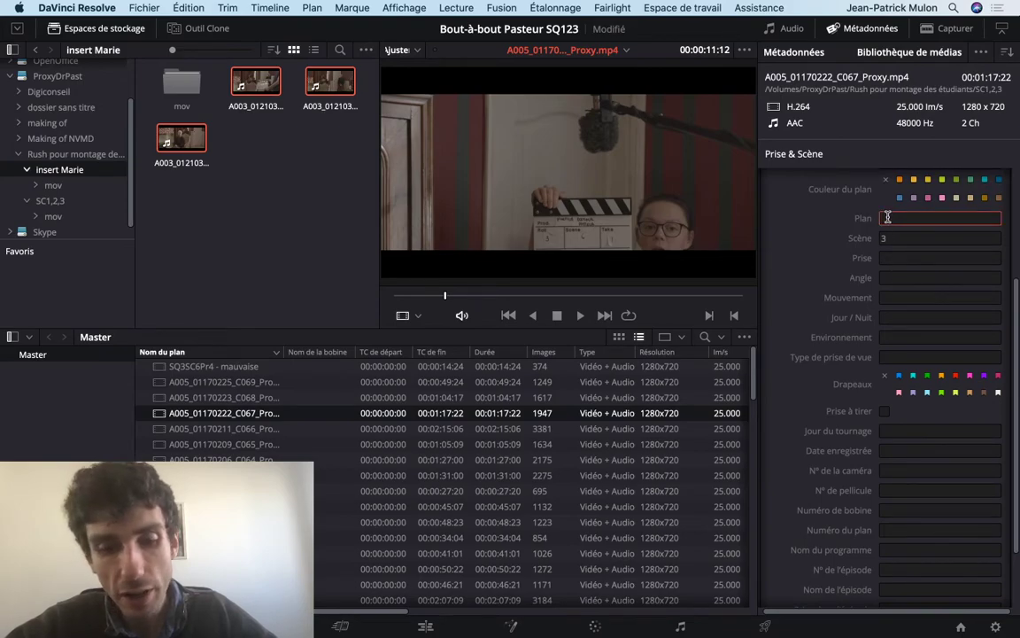
text(1)
text(6)
click(891, 260)
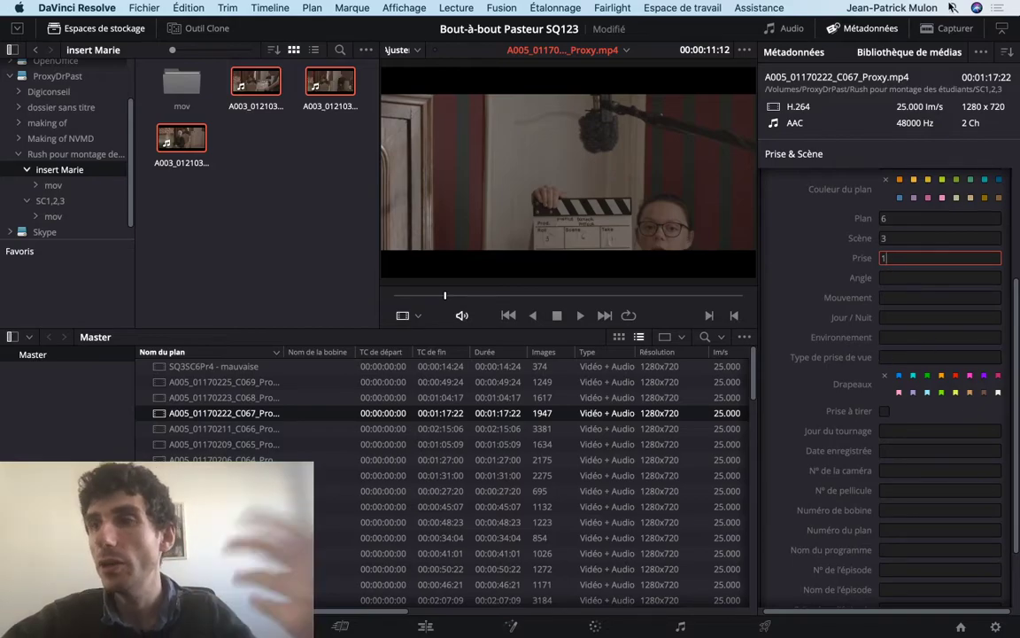
Step: Load clip A005_01170211_C066 into the viewer and Metadata panel
click(168, 429)
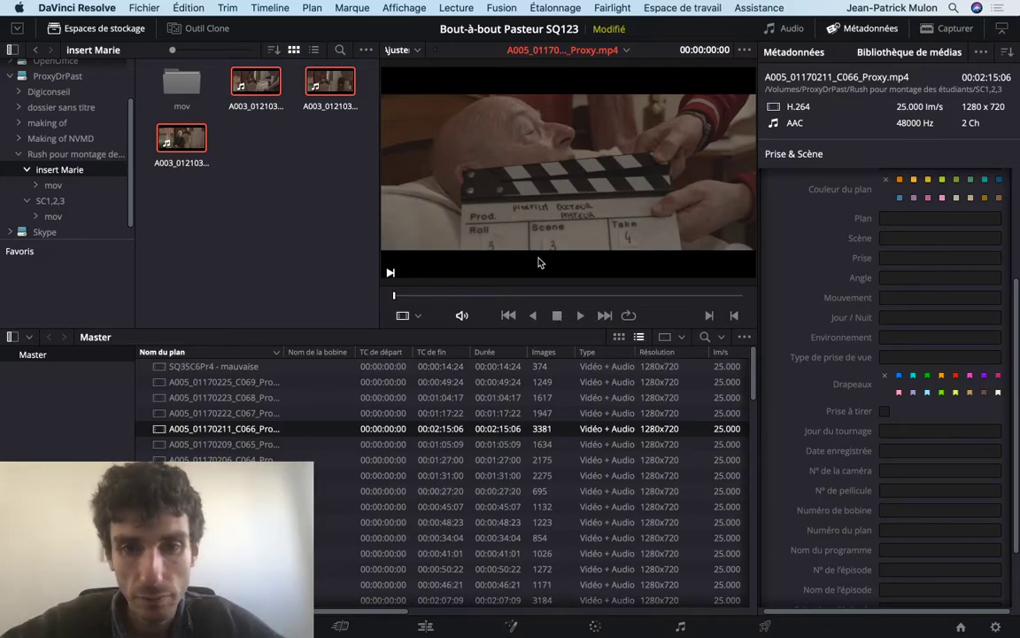
Step: Play clip C066 to its slate and tag it Scène 3, Plan 3, Prise 4
key(space)
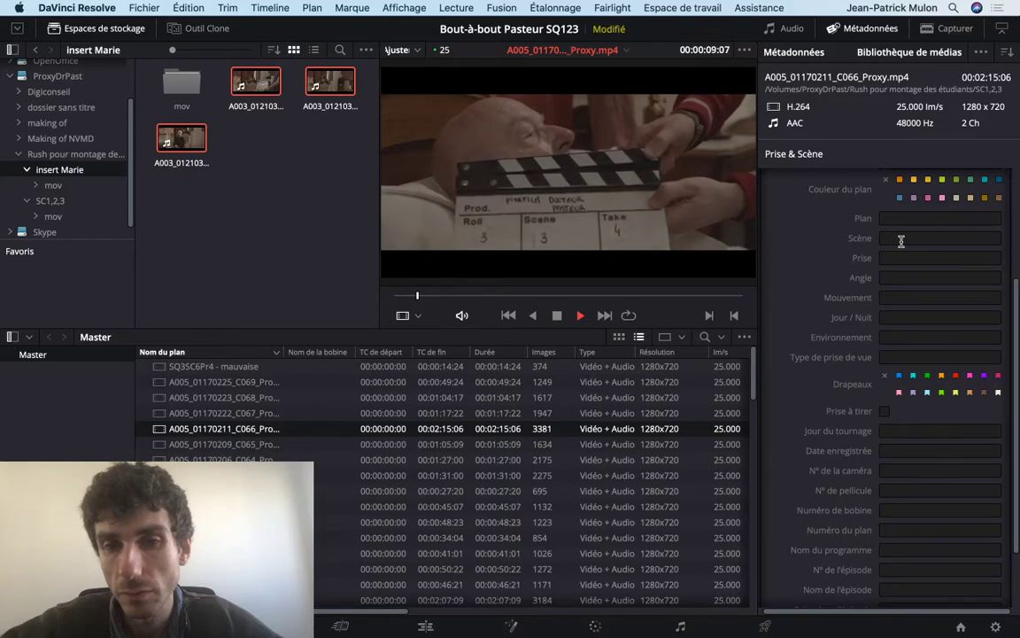
click(900, 237)
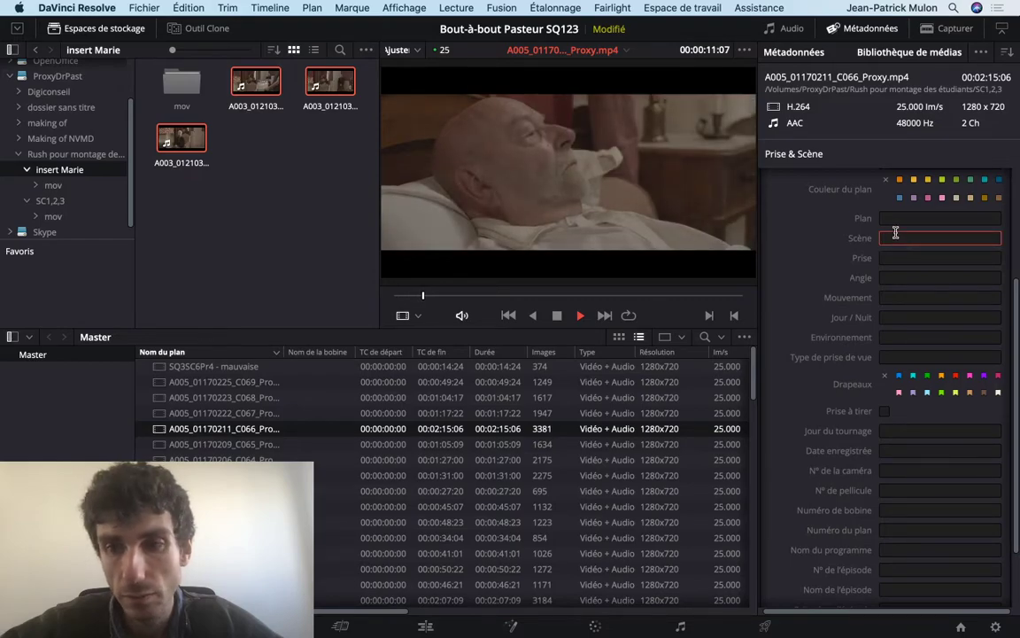
scroll(893, 247, up, 3)
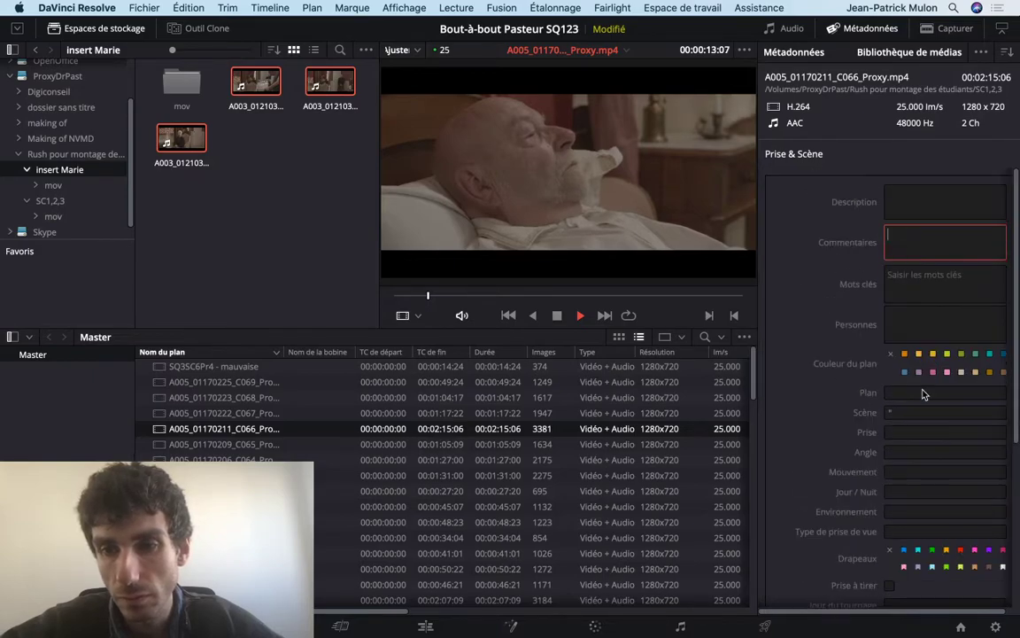
click(557, 316)
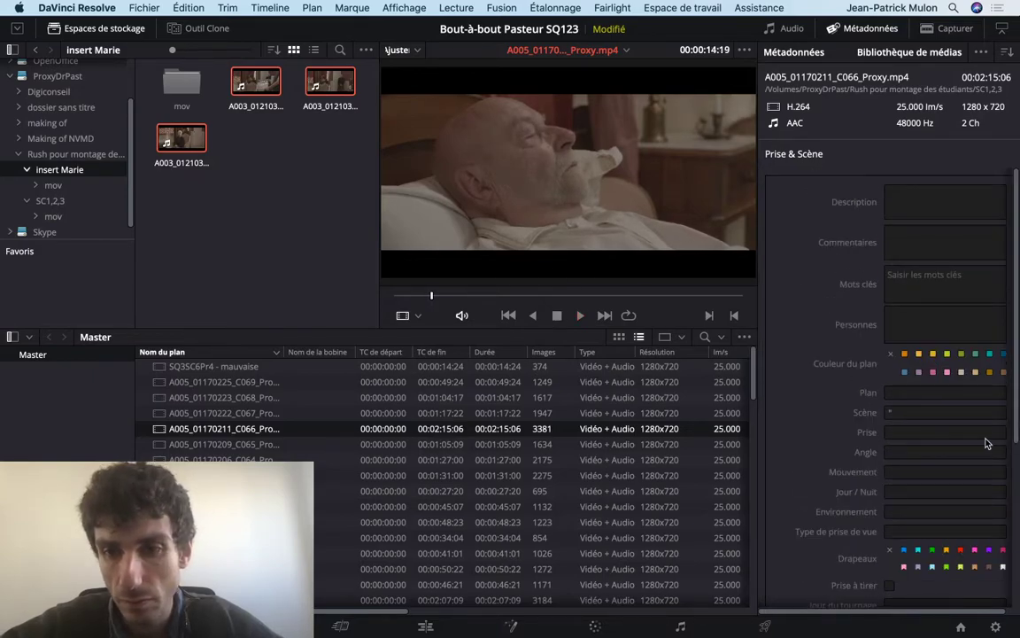
click(927, 415)
text(3)
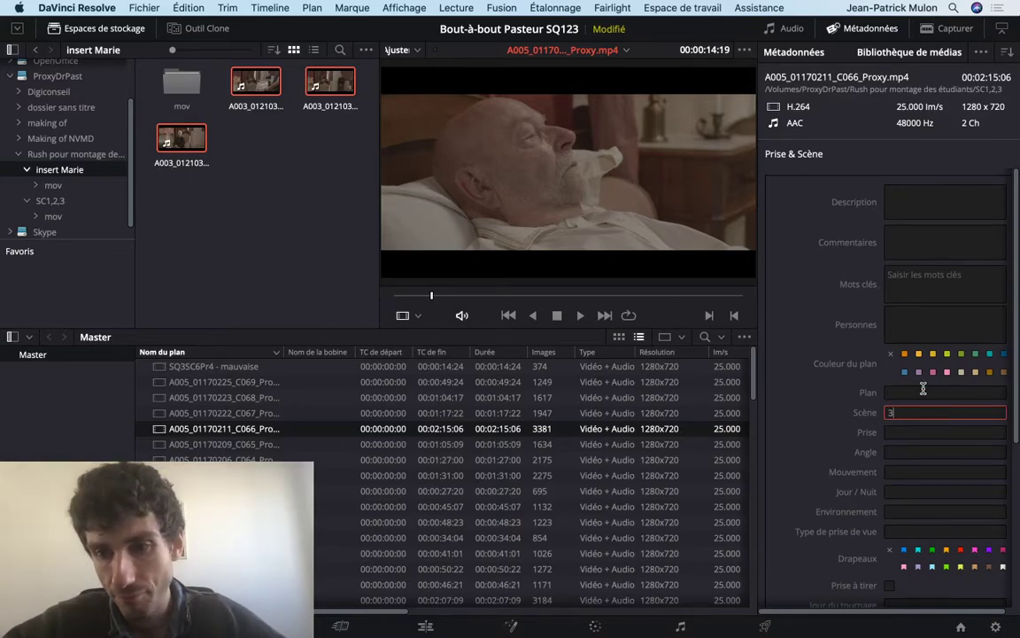
click(922, 391)
text(3)
key(Tab)
key(Tab)
text(4)
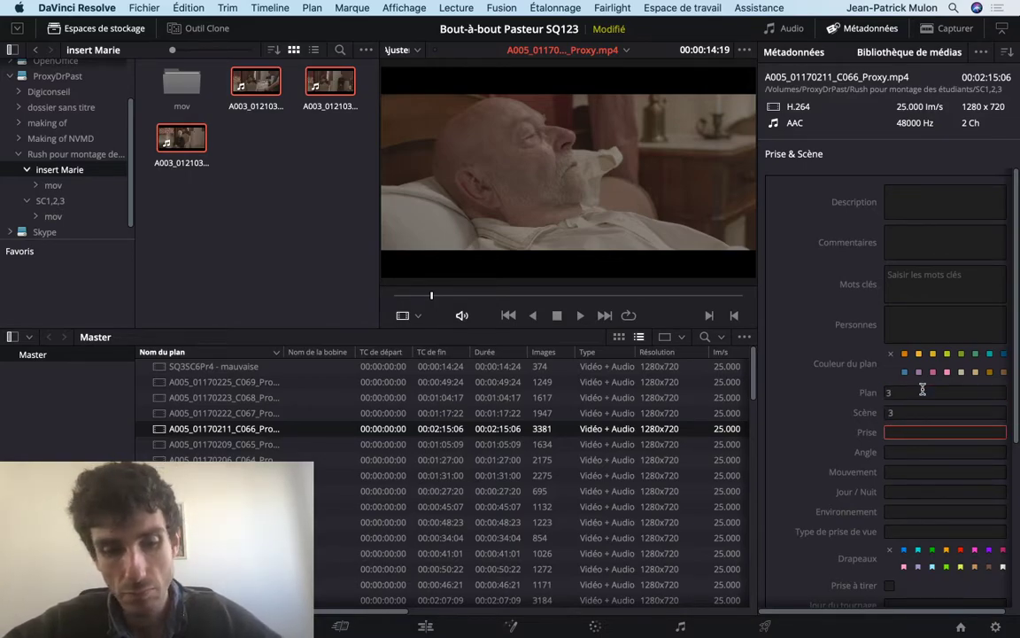
Step: Load and play clip C065, then tag it Scène 3, Plan 3, Prise 3
click(227, 446)
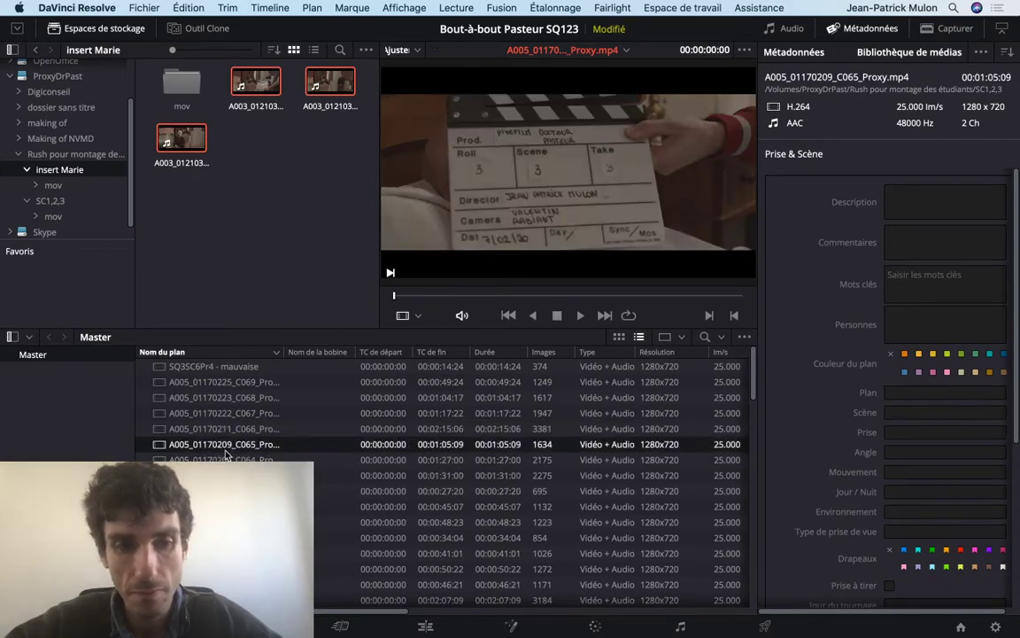
key(space)
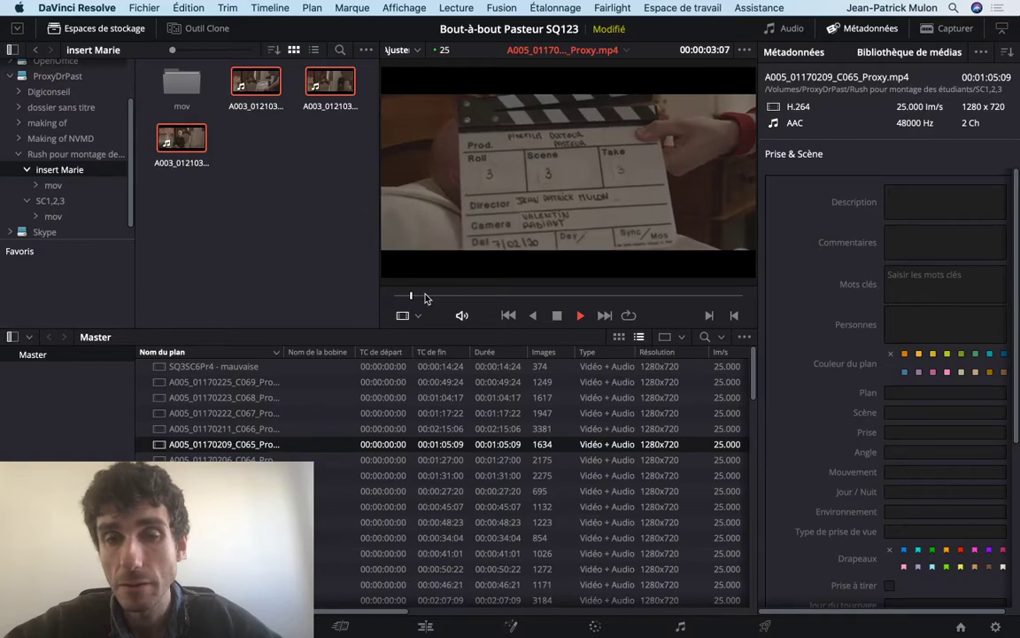
click(899, 412)
text(3)
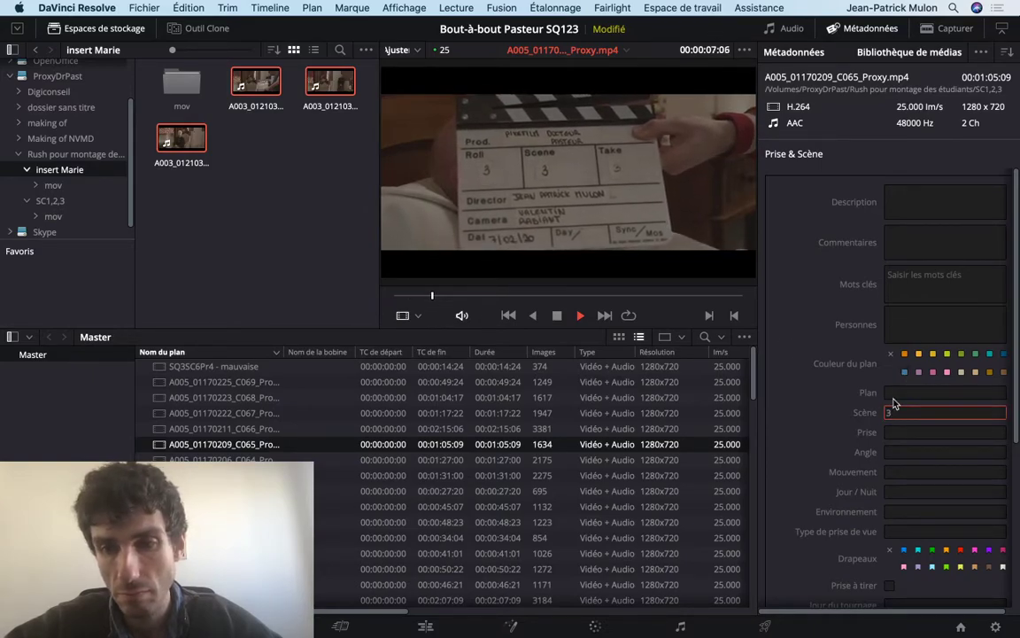
click(892, 394)
text(3)
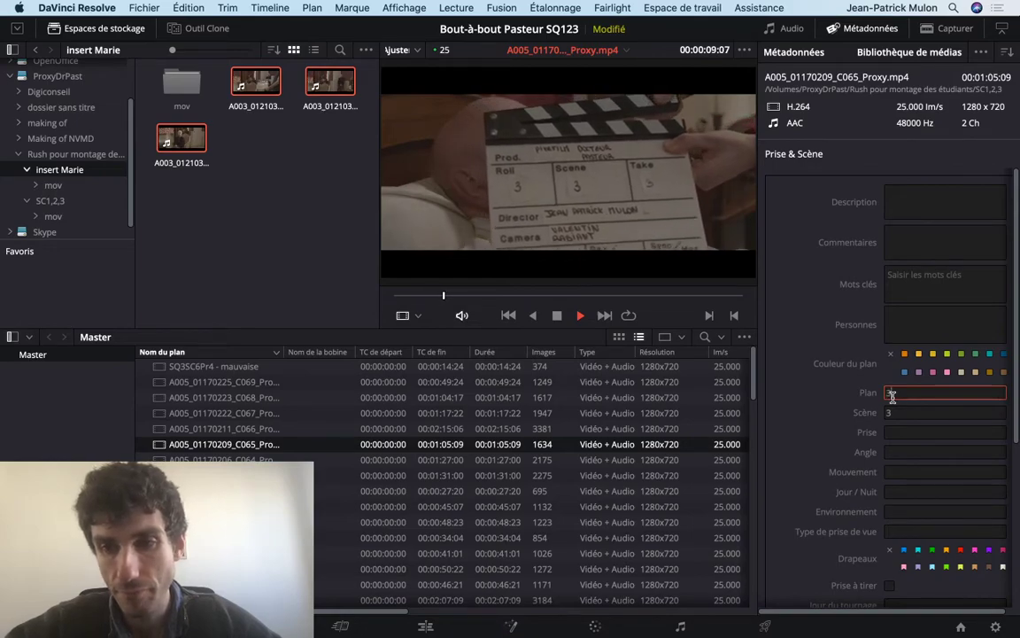
click(889, 432)
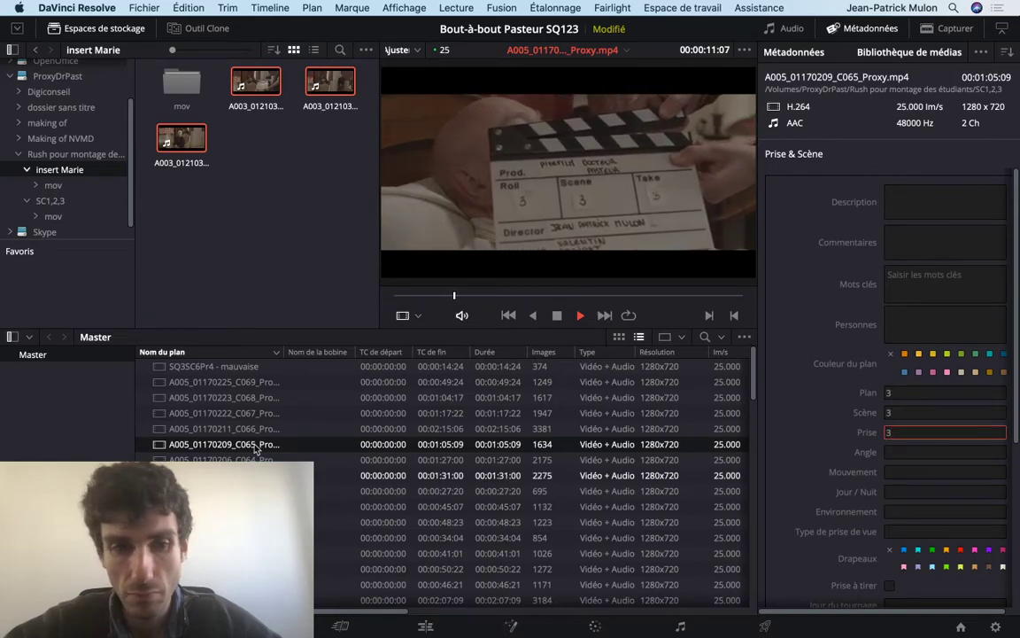
text(3)
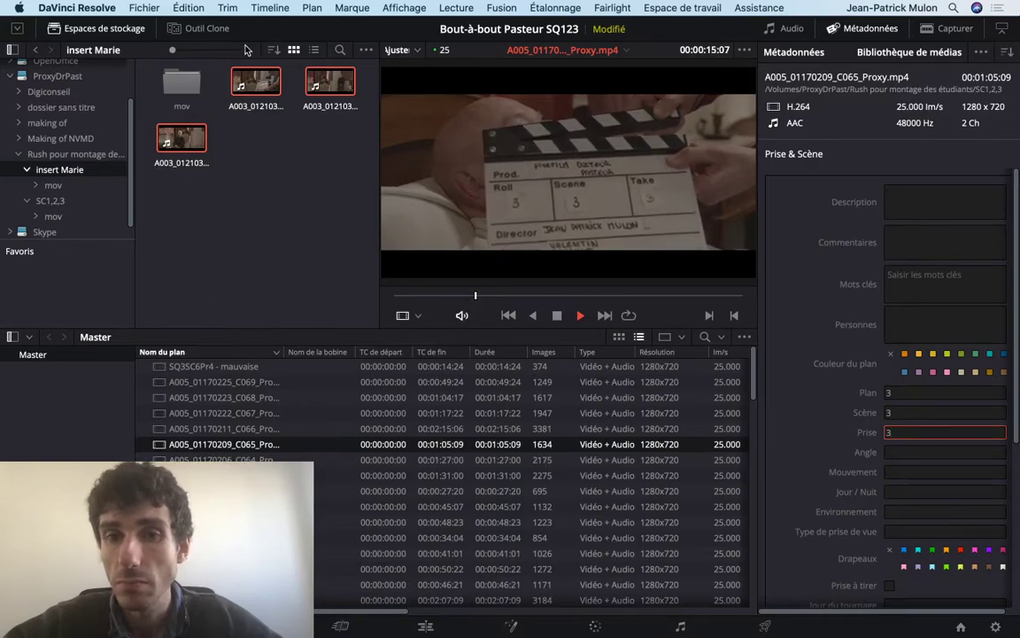
click(557, 316)
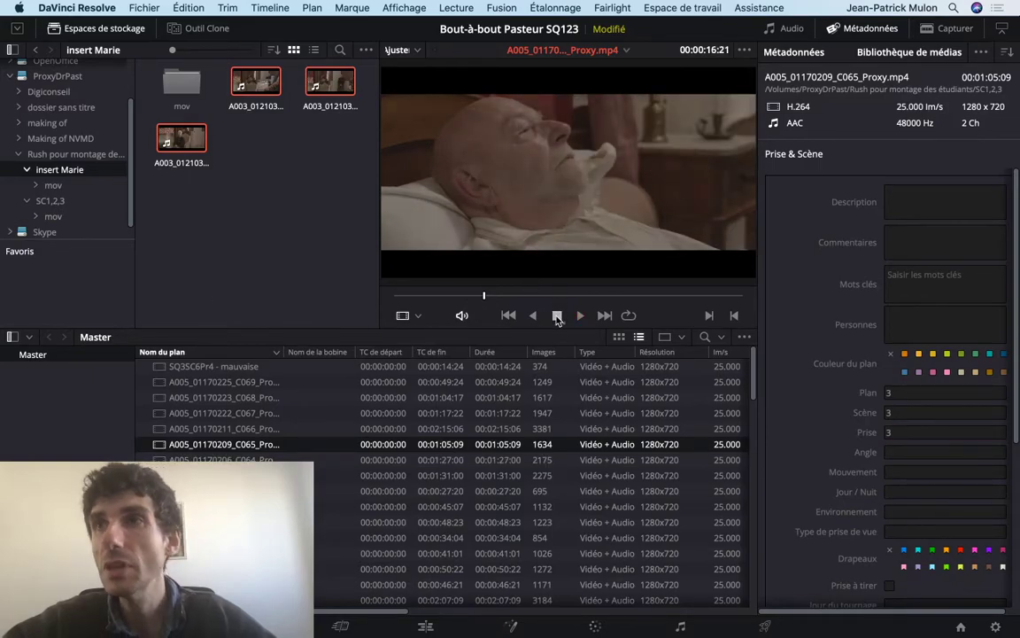
scroll(584, 392, down, 5)
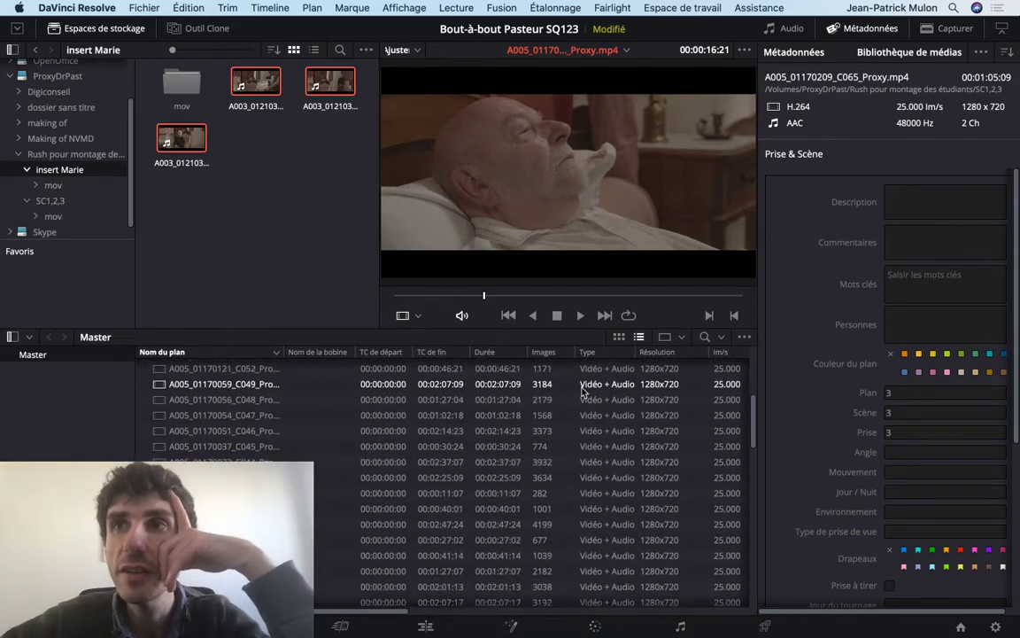
scroll(584, 392, up, 3)
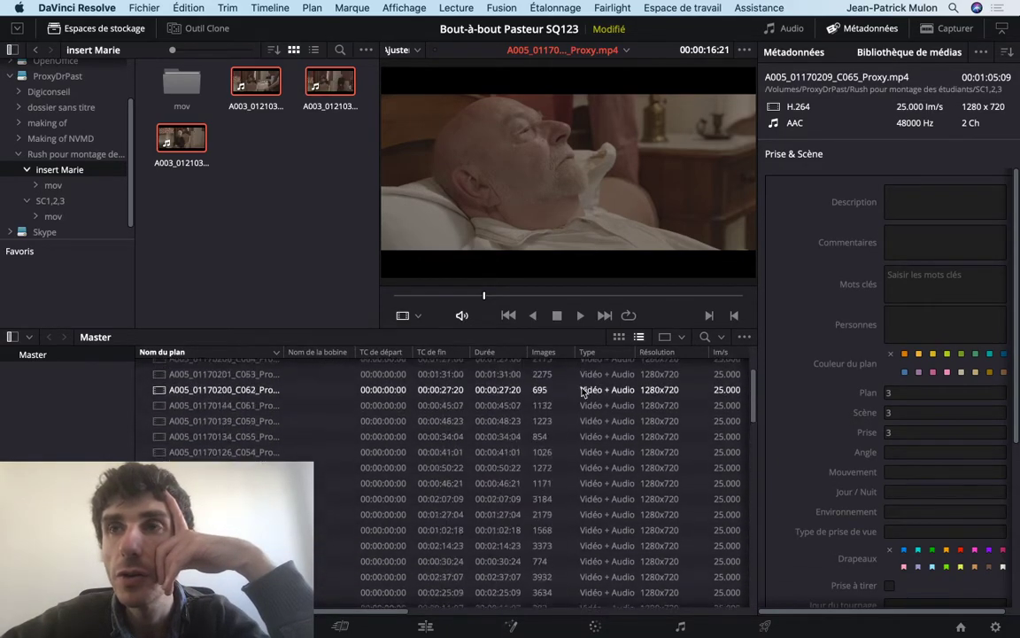
scroll(585, 391, up, 3)
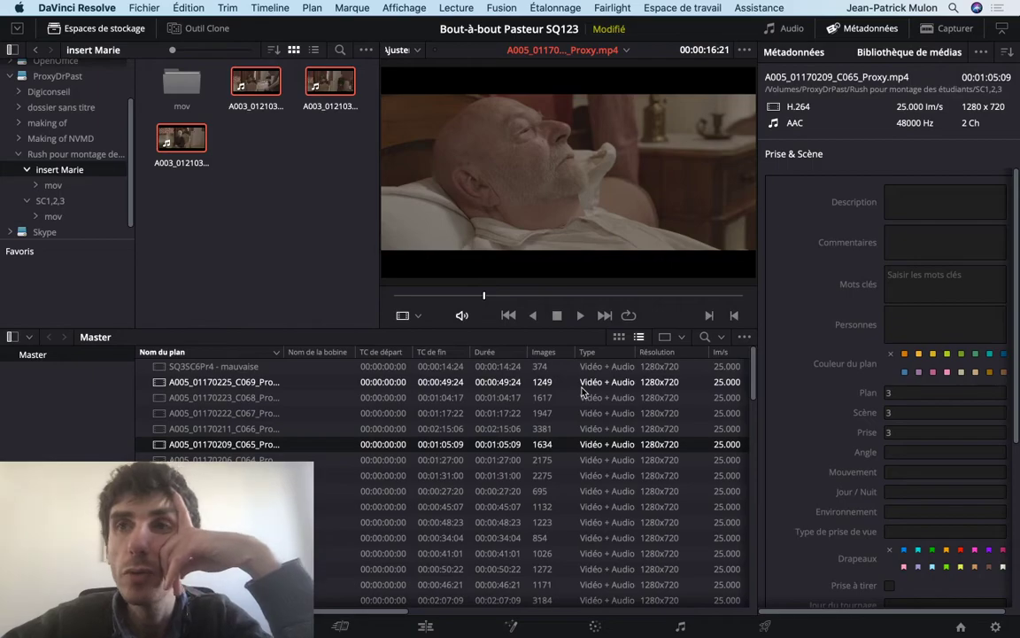